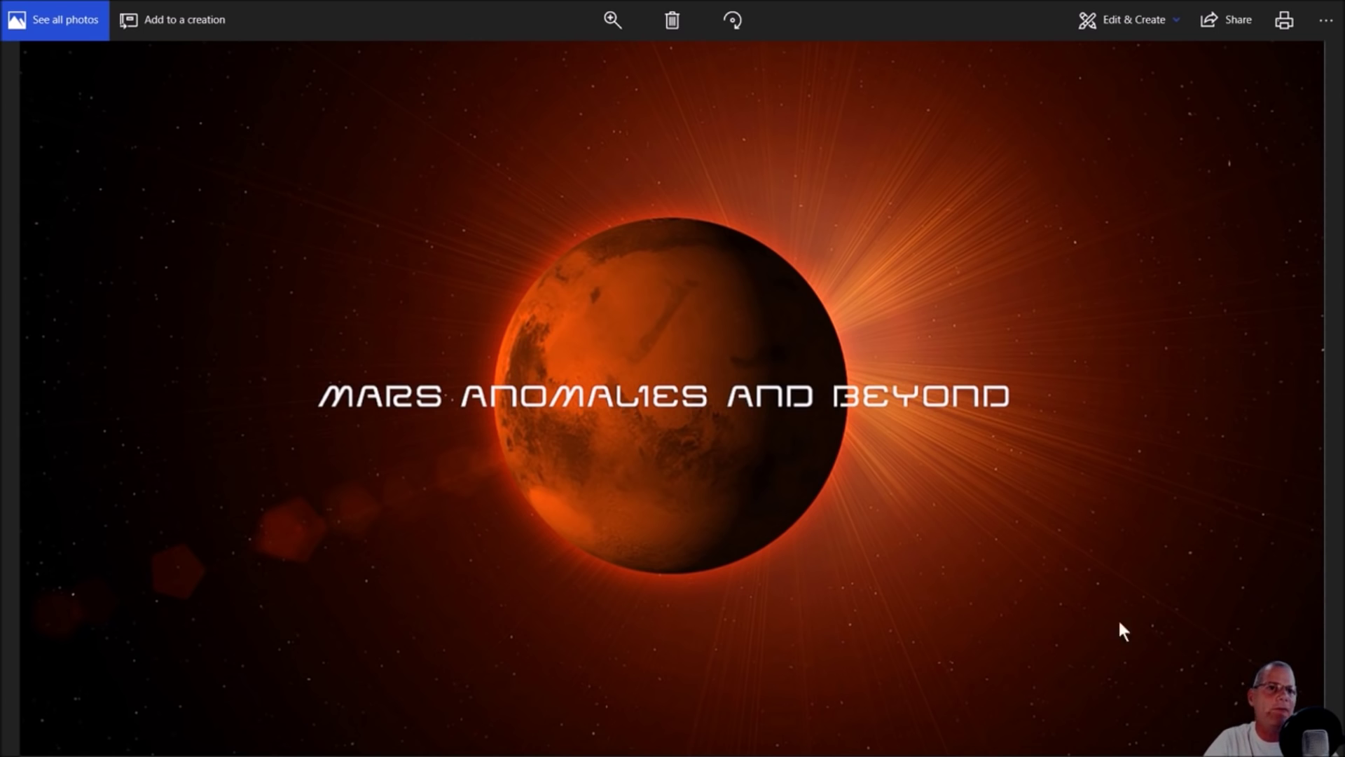
# - Exit full-screen on the MARS ANOMALIES AND BEYOND banner and close the Photos viewer
pyautogui.press('Escape')
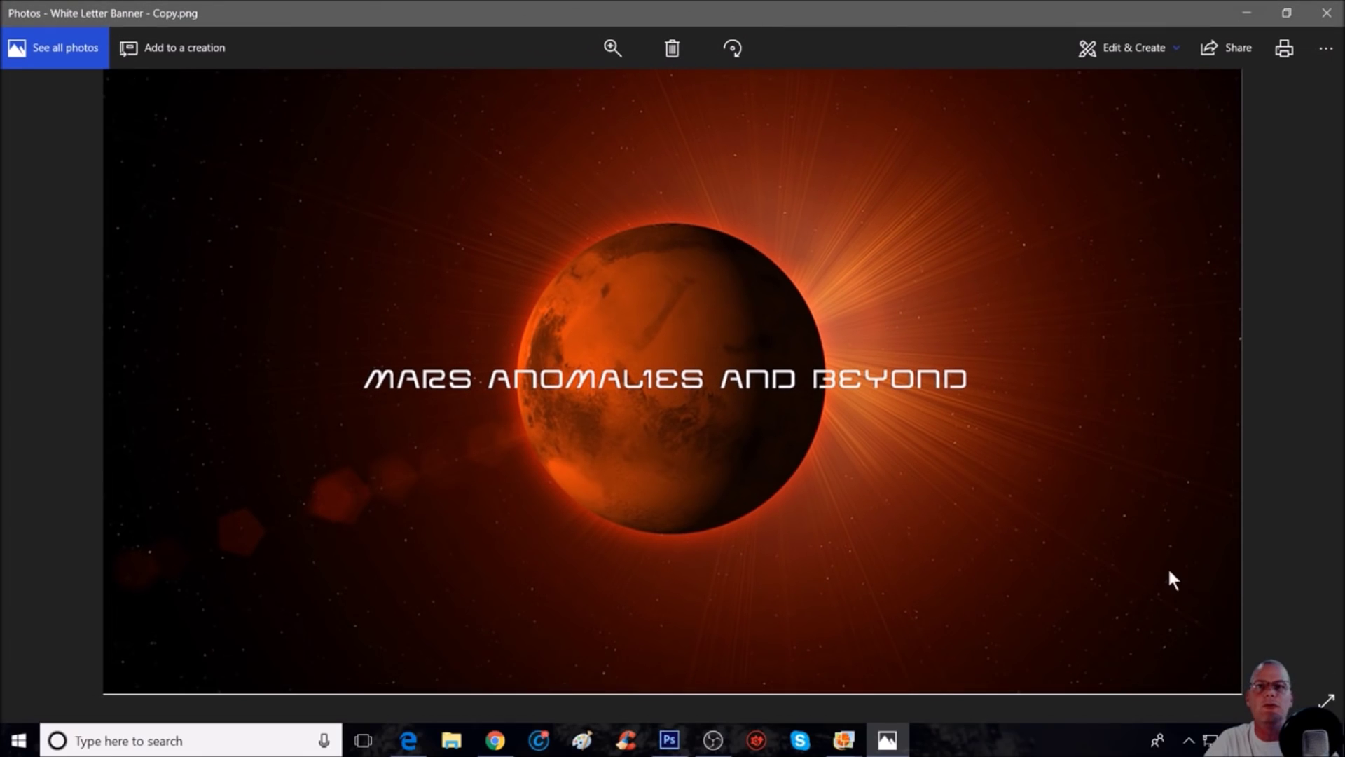
pyautogui.click(1316, 13)
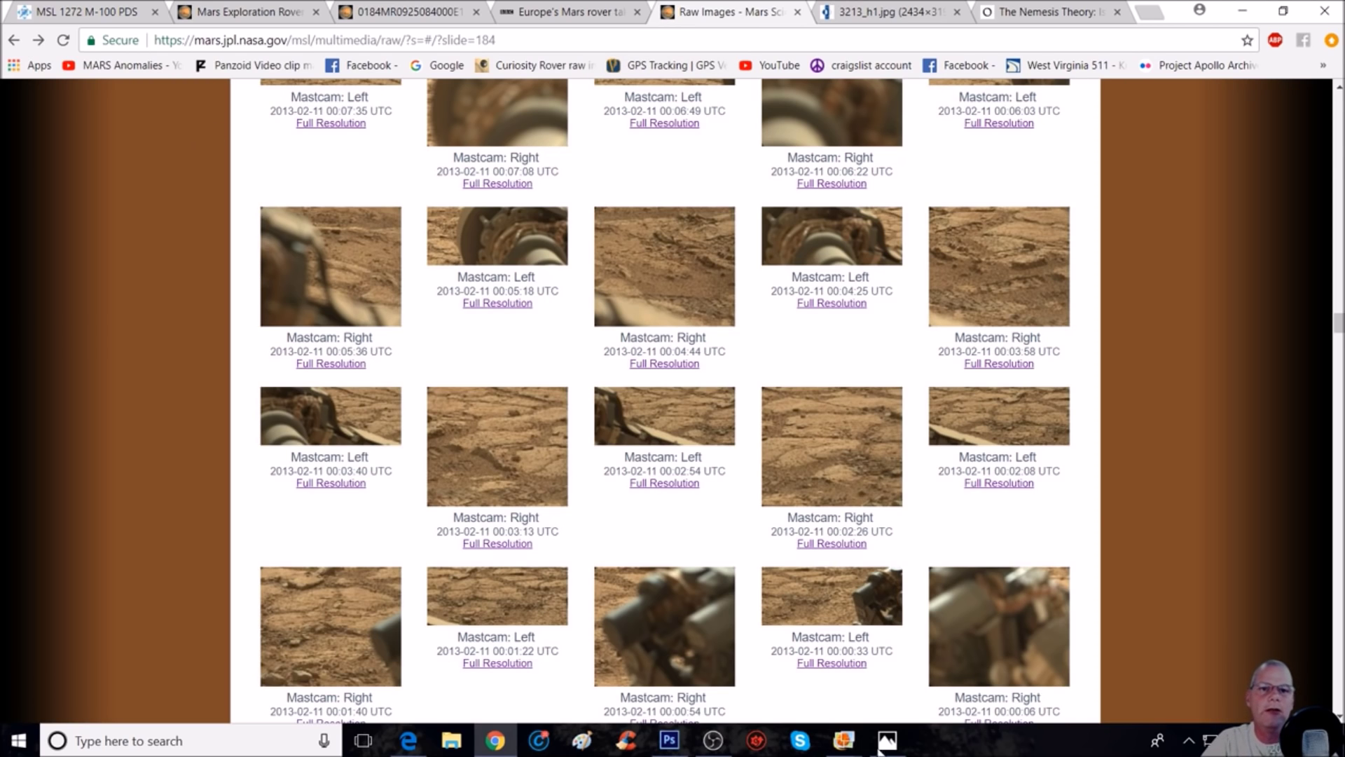
# - Bring up the second Sol 184 rover image of flat layered rock, then switch to Photoshop
pyautogui.moveTo(848, 741)
pyautogui.click(772, 675)
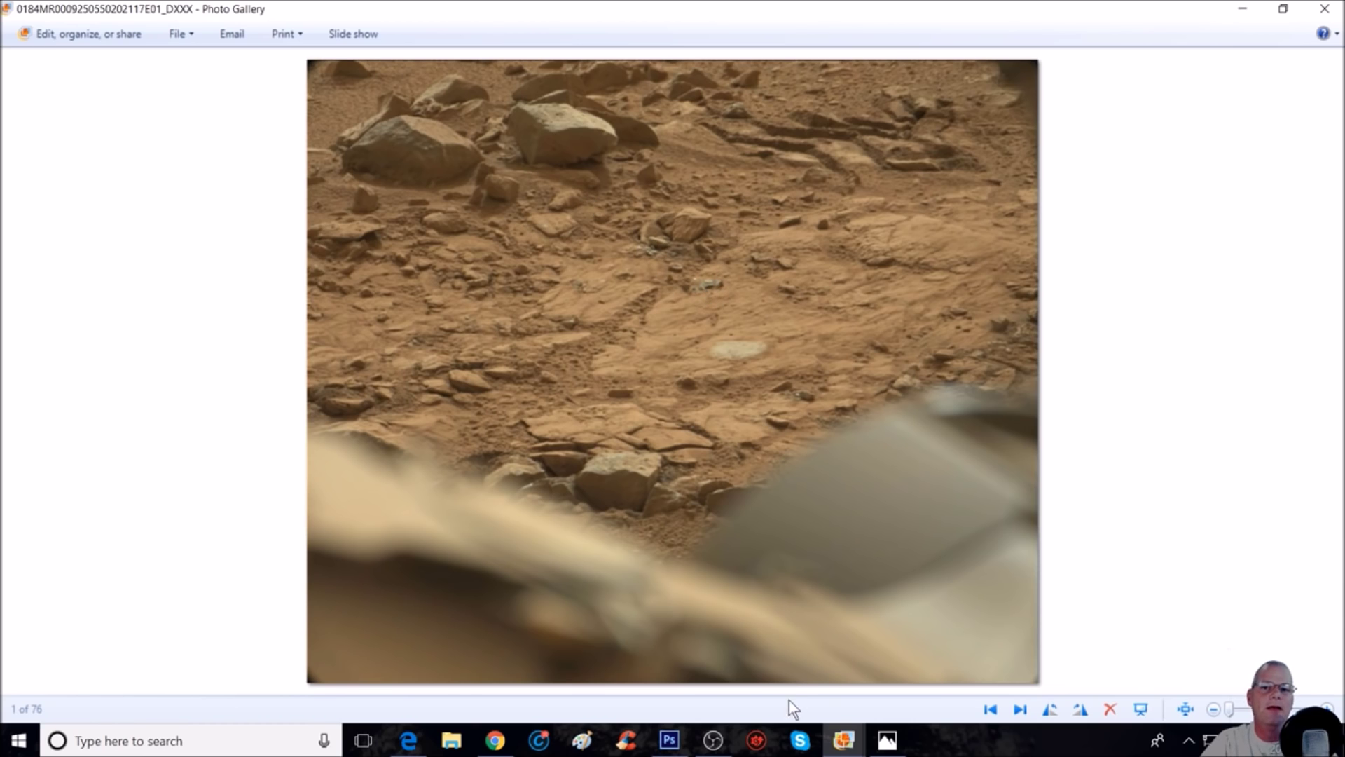
pyautogui.moveTo(845, 741)
pyautogui.click(957, 660)
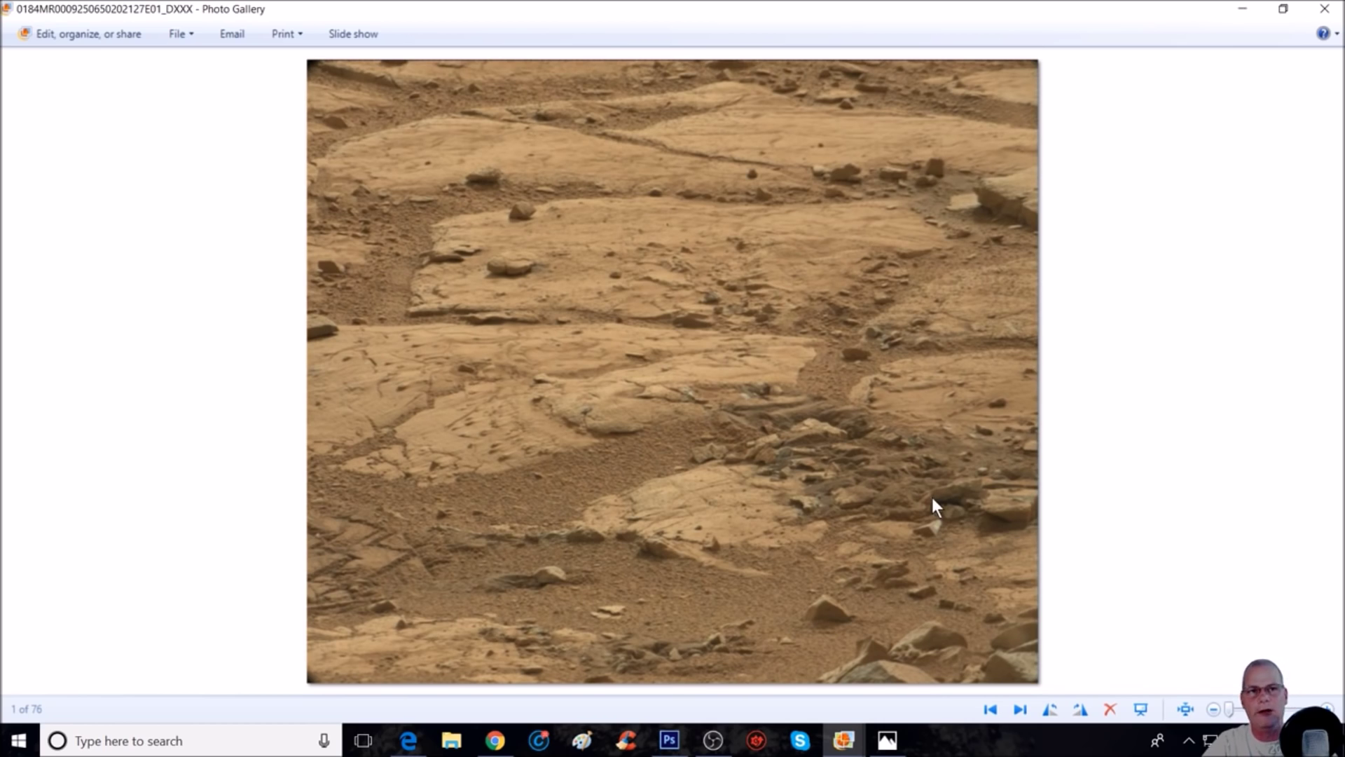
pyautogui.moveTo(553, 744)
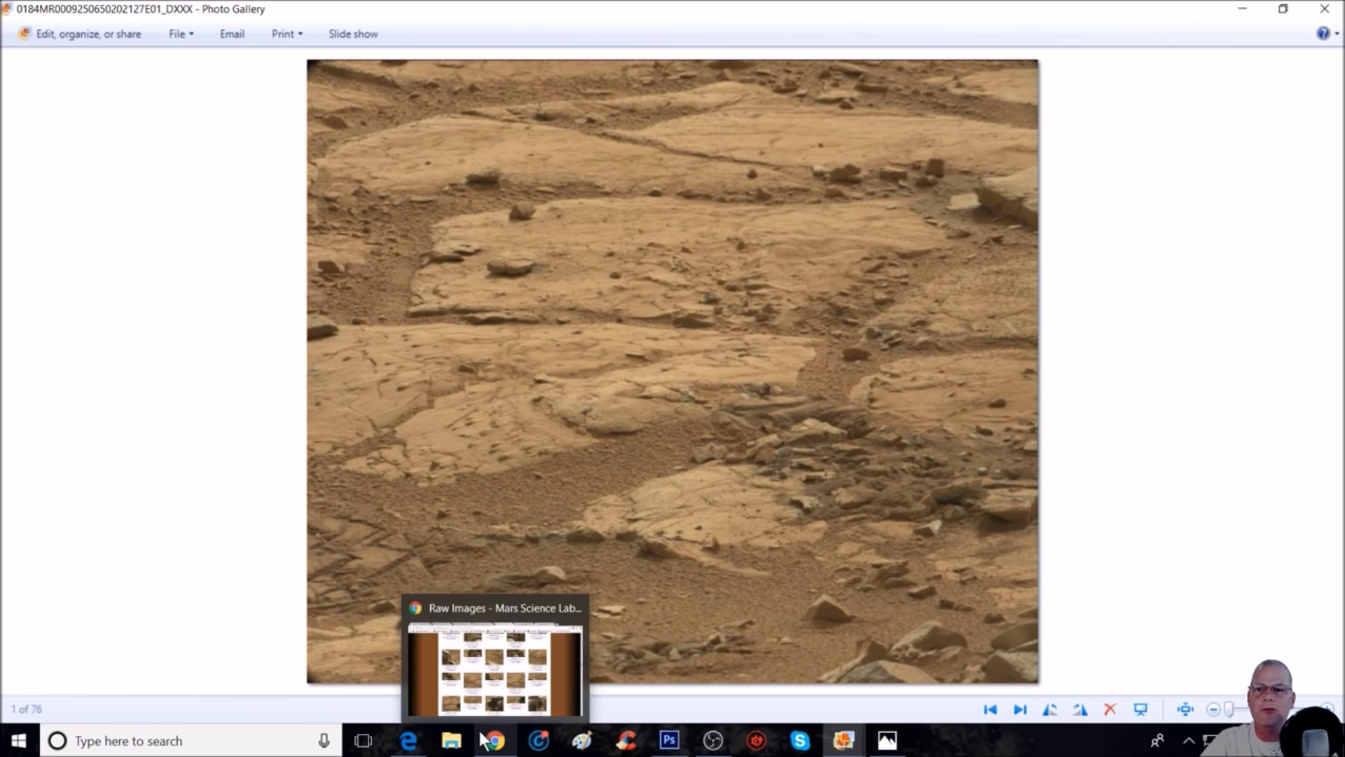
# - Zoom the rover image to 100%, then 200%, on the broken rocks at the right edge, with Path Selection active
pyautogui.click(669, 741)
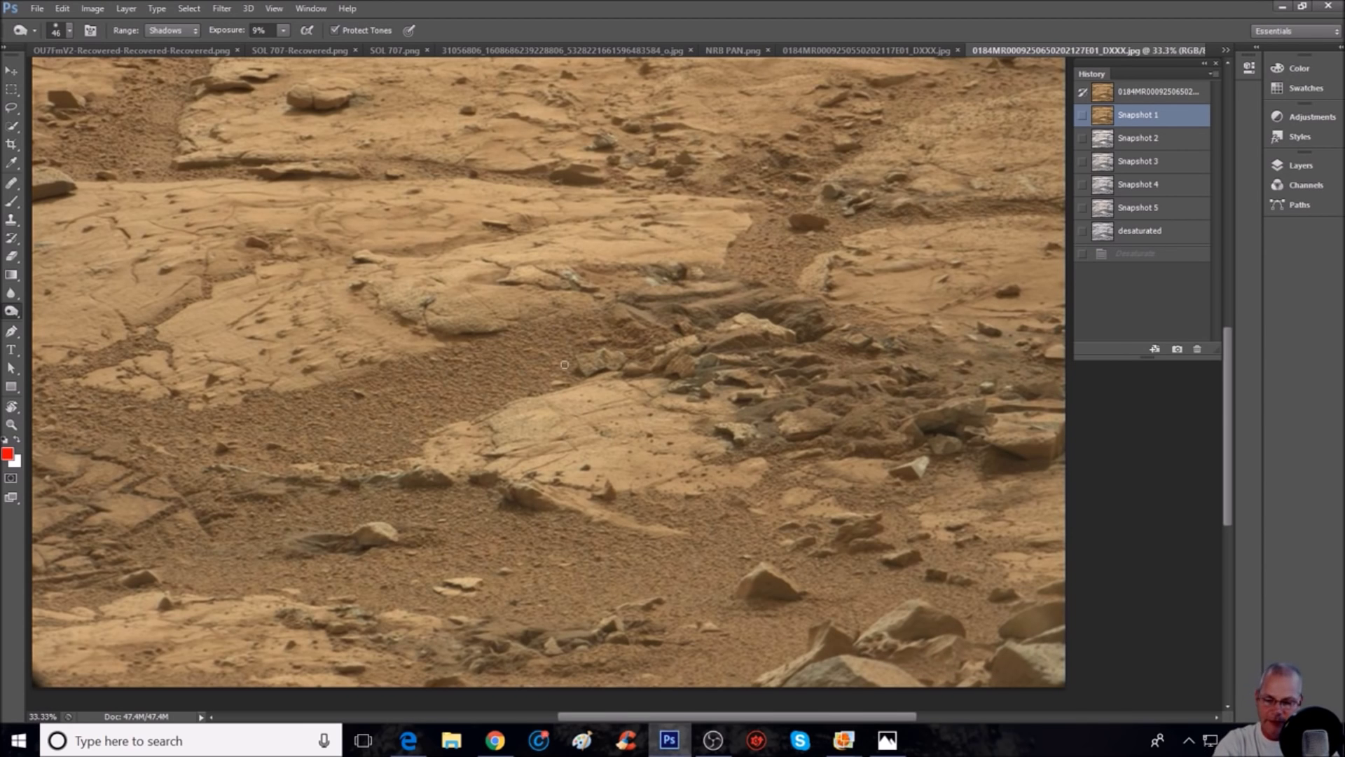
pyautogui.hotkey('ctrl', '+')
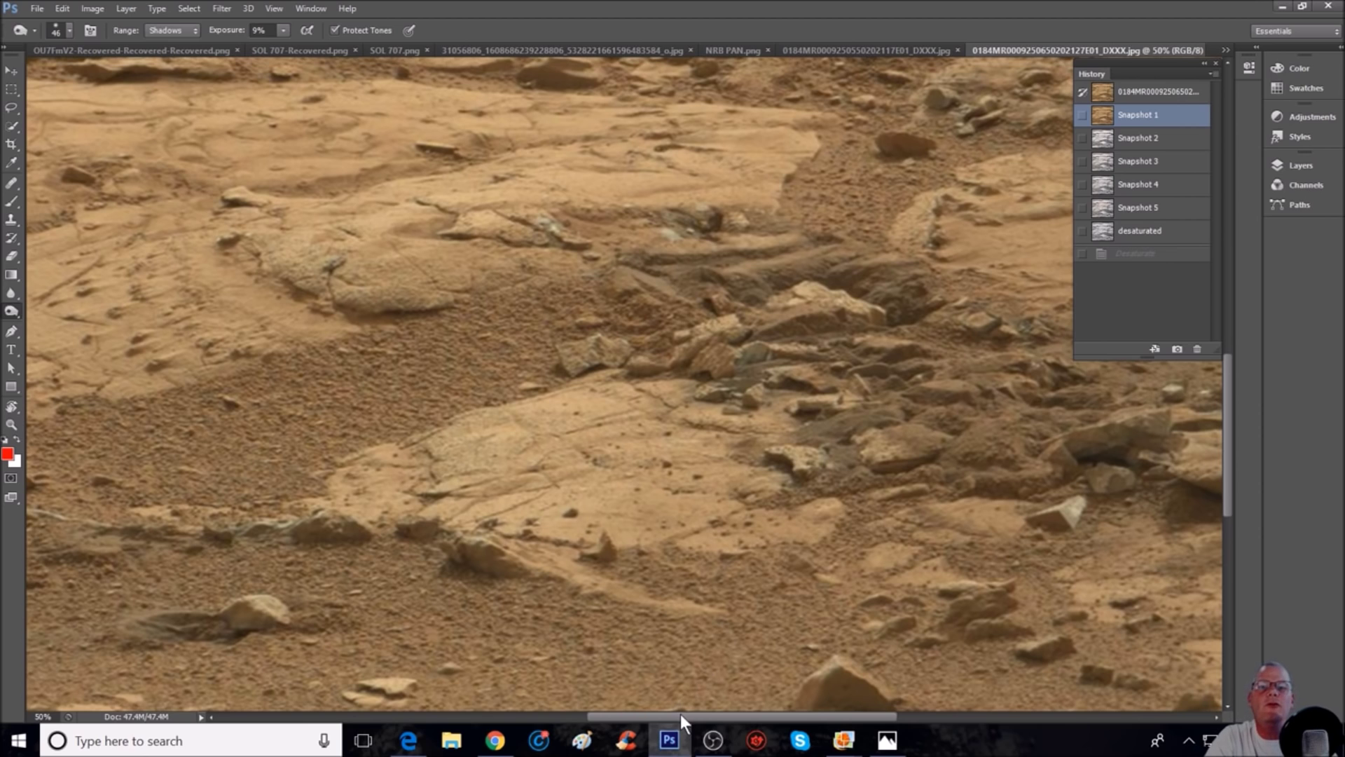
pyautogui.moveTo(680, 715); pyautogui.dragTo(813, 716)
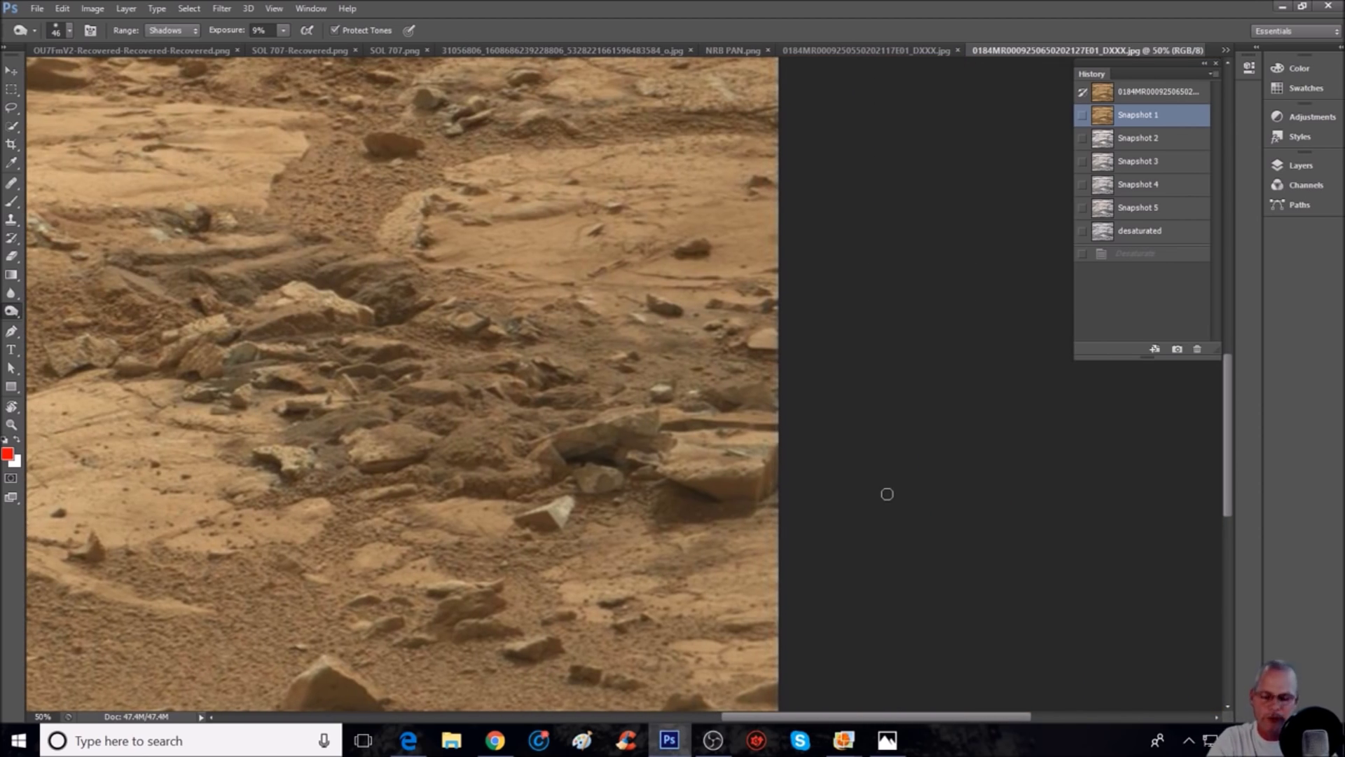
pyautogui.hotkey('ctrl', '+')
pyautogui.hotkey('ctrl', '+')
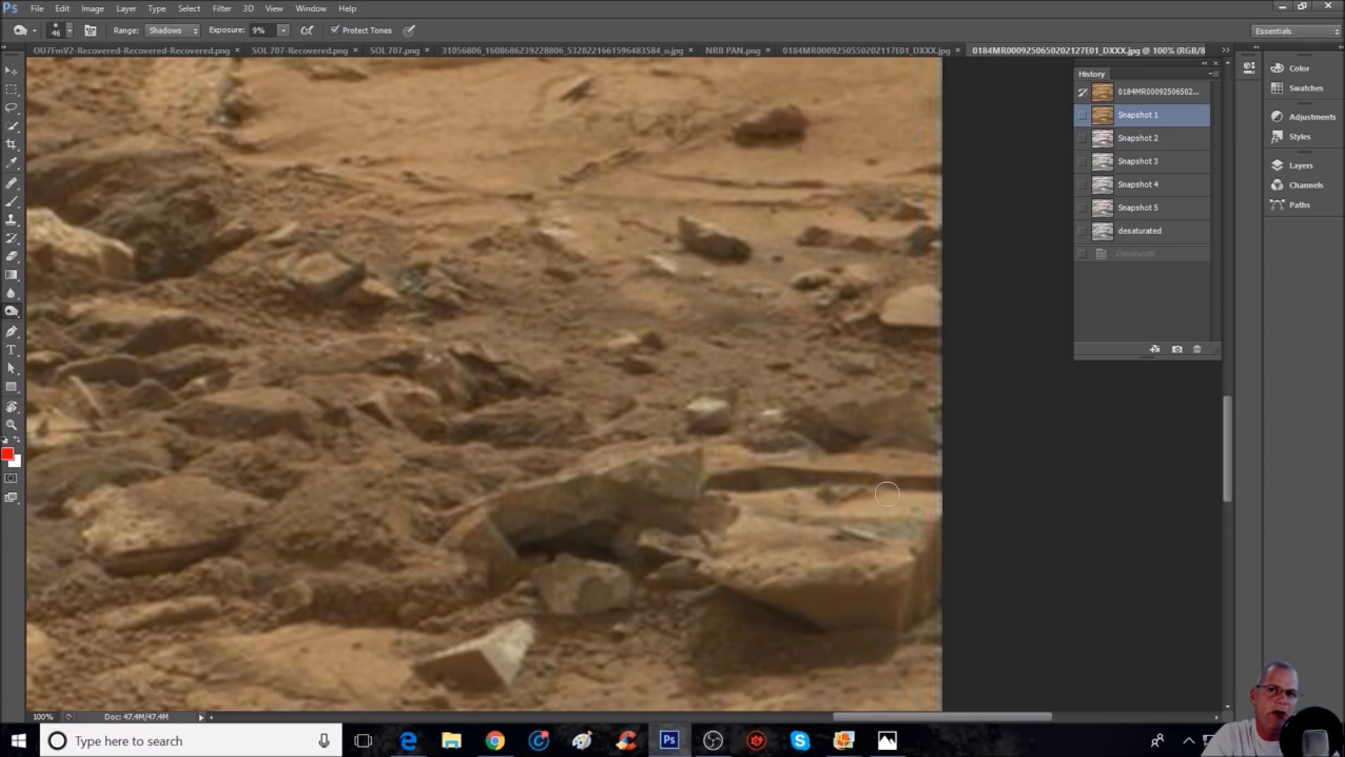
pyautogui.press('a')
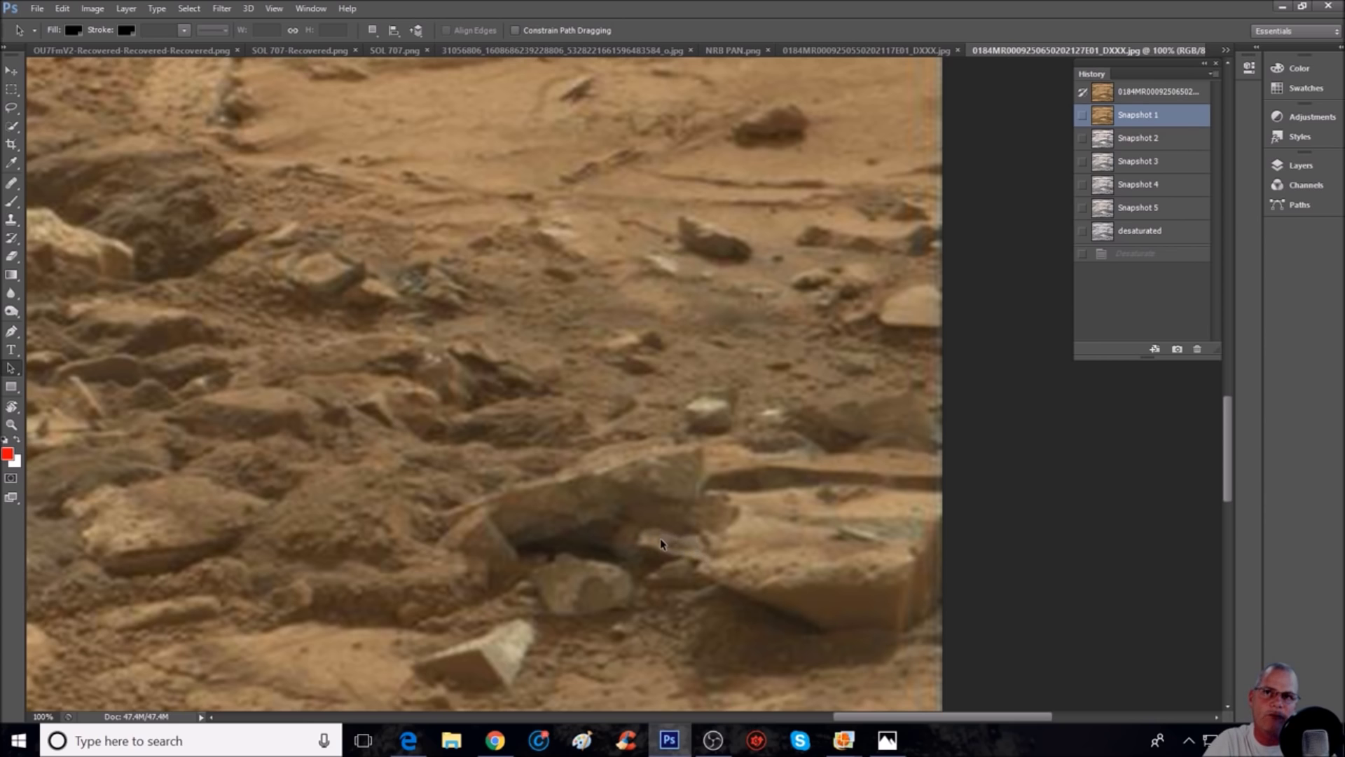
pyautogui.hotkey('ctrl', '+')
pyautogui.scroll(-1, 910, 545)
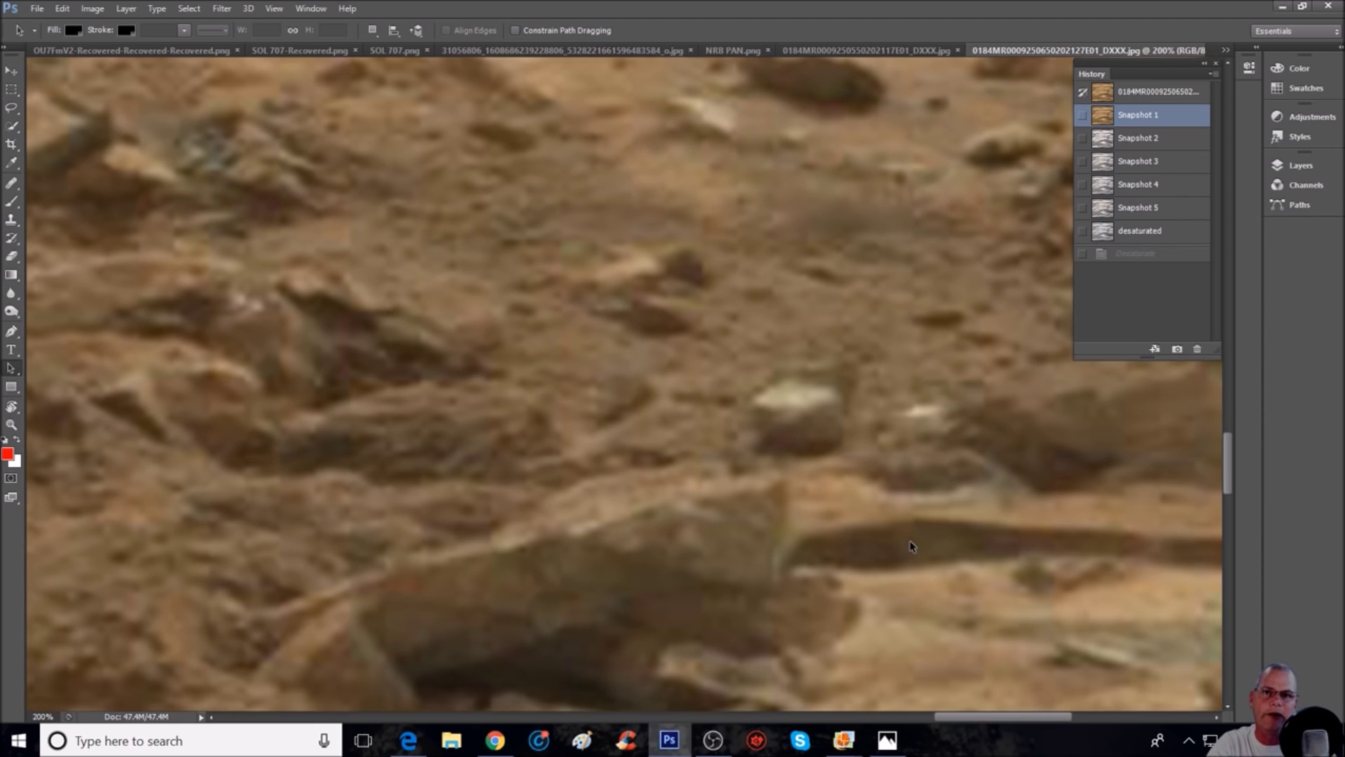
pyautogui.scroll(-3, 909, 554)
pyautogui.moveTo(981, 716); pyautogui.dragTo(997, 715)
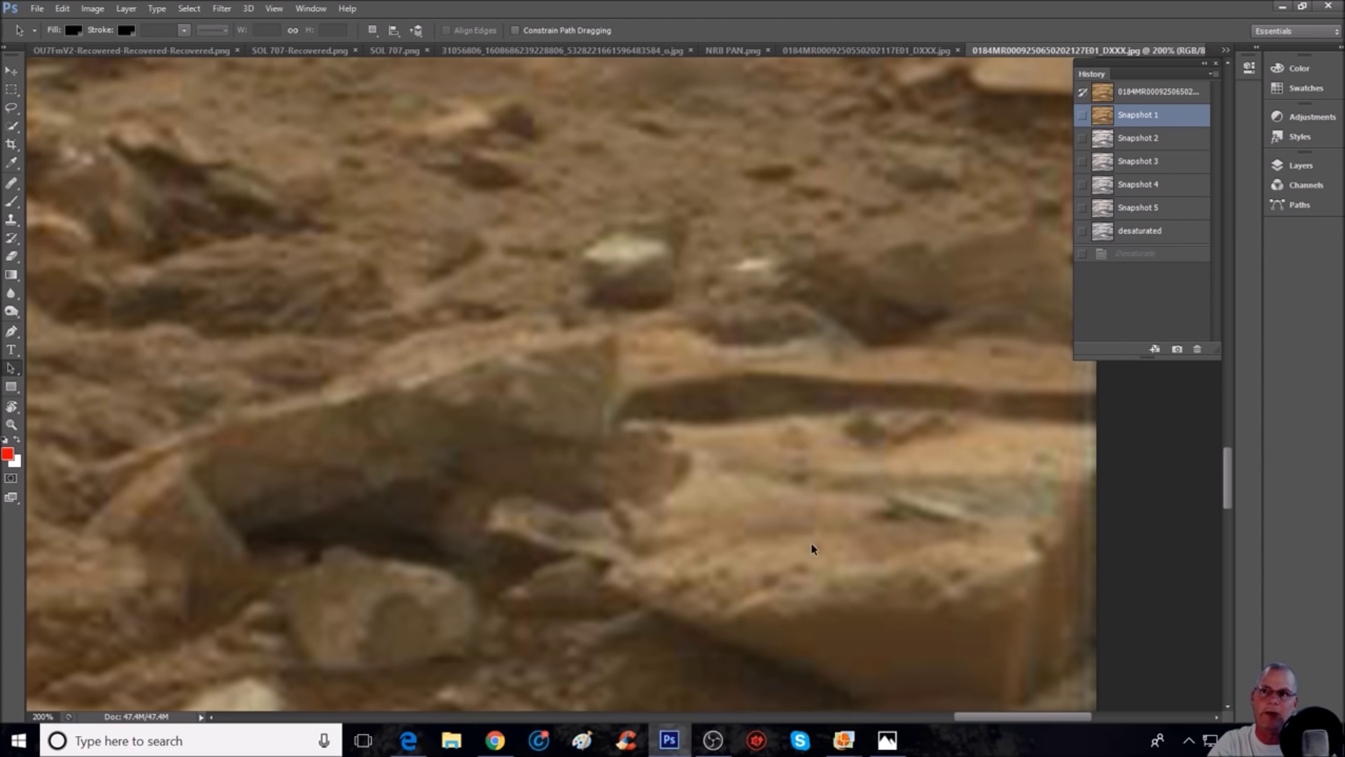
pyautogui.scroll(-3, 810, 543)
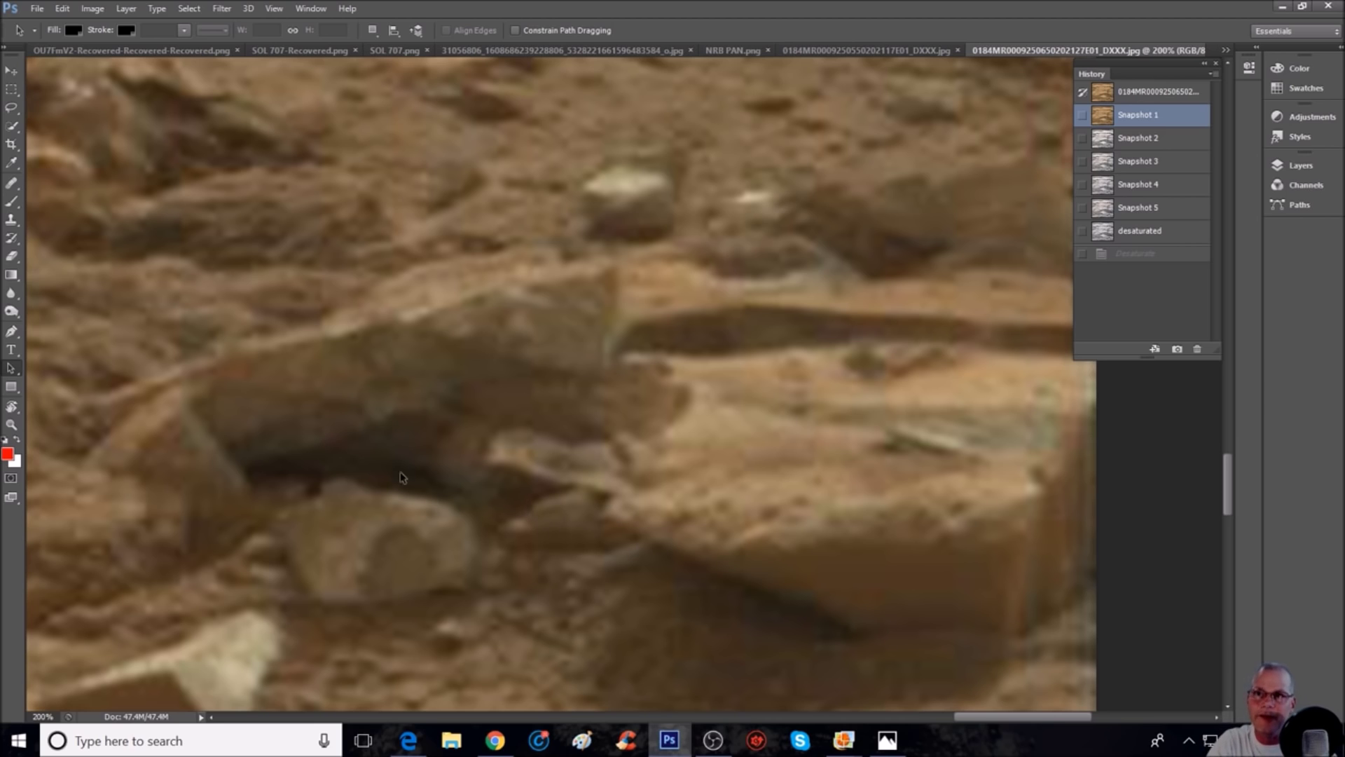
pyautogui.scroll(-1, 456, 552)
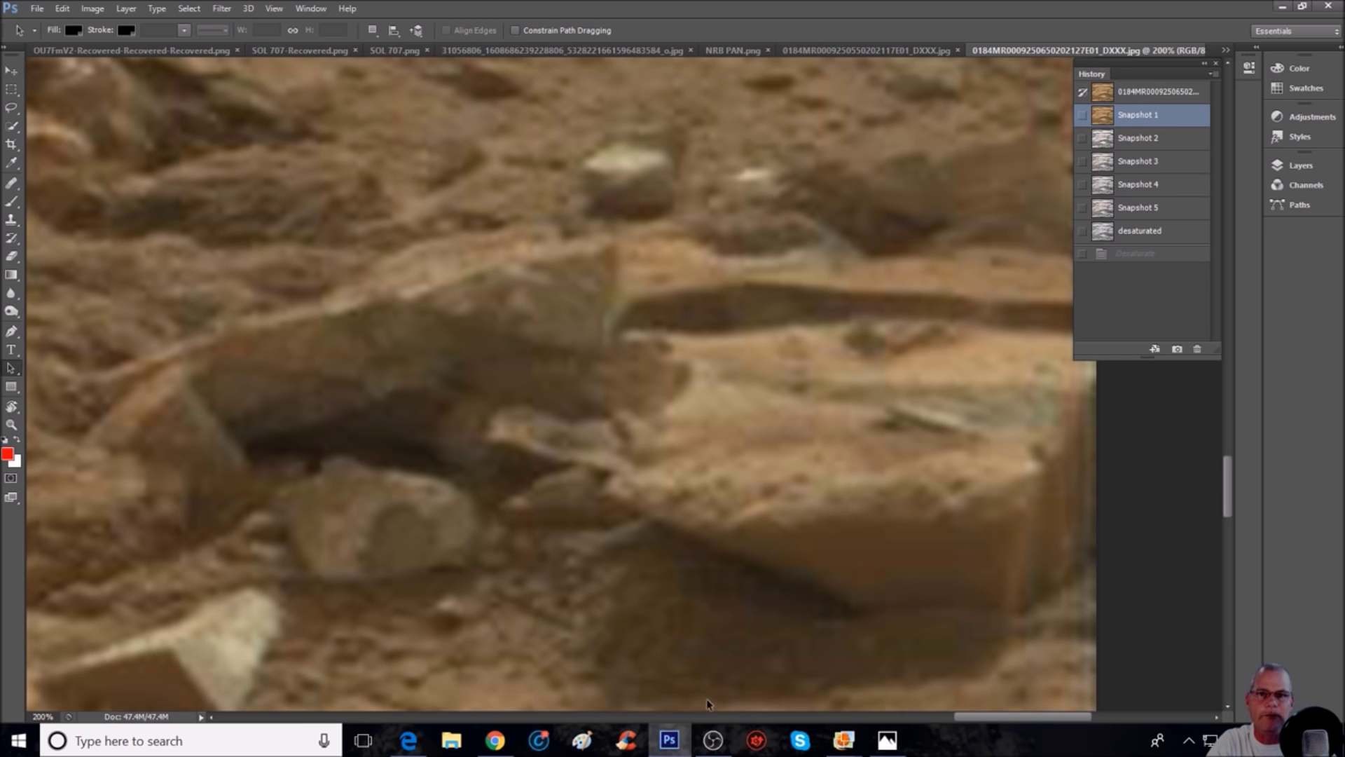
pyautogui.moveTo(954, 715); pyautogui.dragTo(913, 714)
pyautogui.scroll(-2, 827, 528)
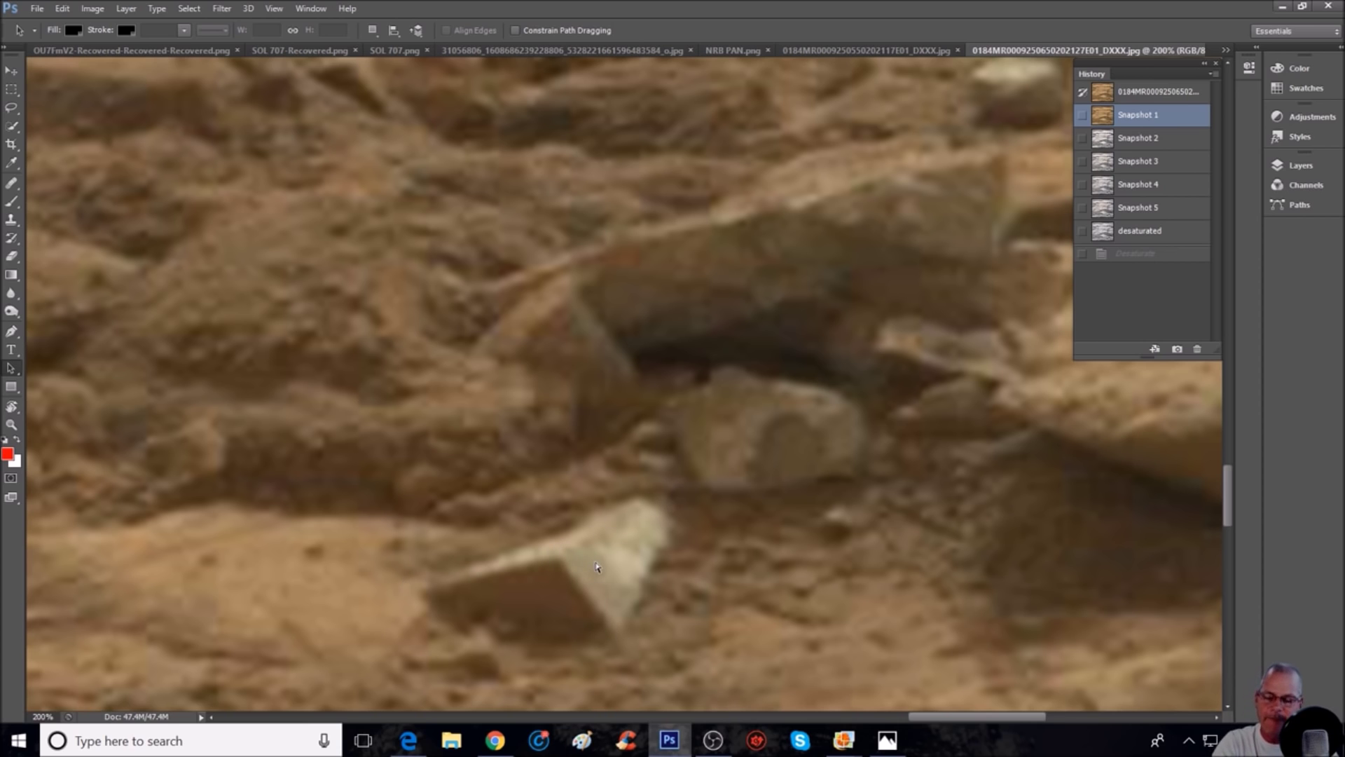
pyautogui.hotkey('ctrl', '-')
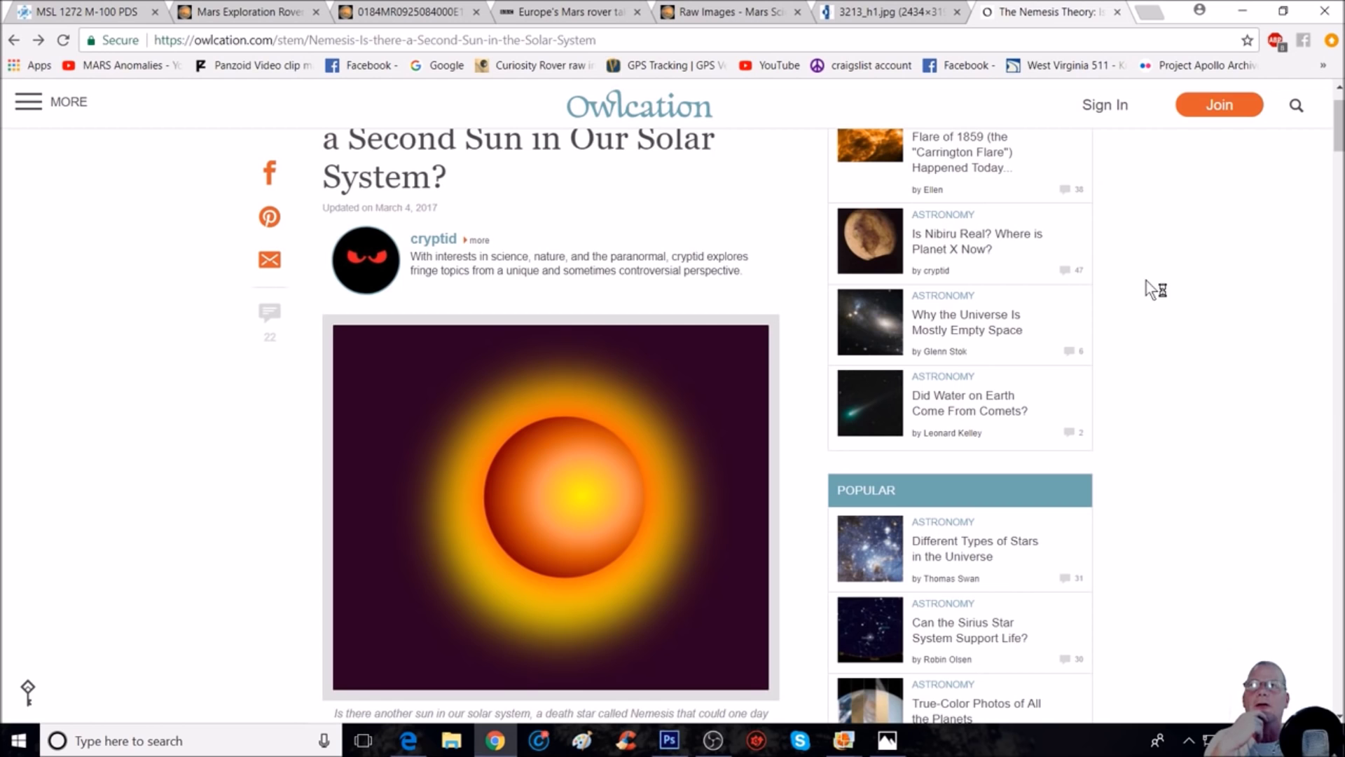
# - Scroll down through the Owlcation Nemesis Theory article's Nemesis Hypothesis section, then back to the top
pyautogui.scroll(1, 636, 214)
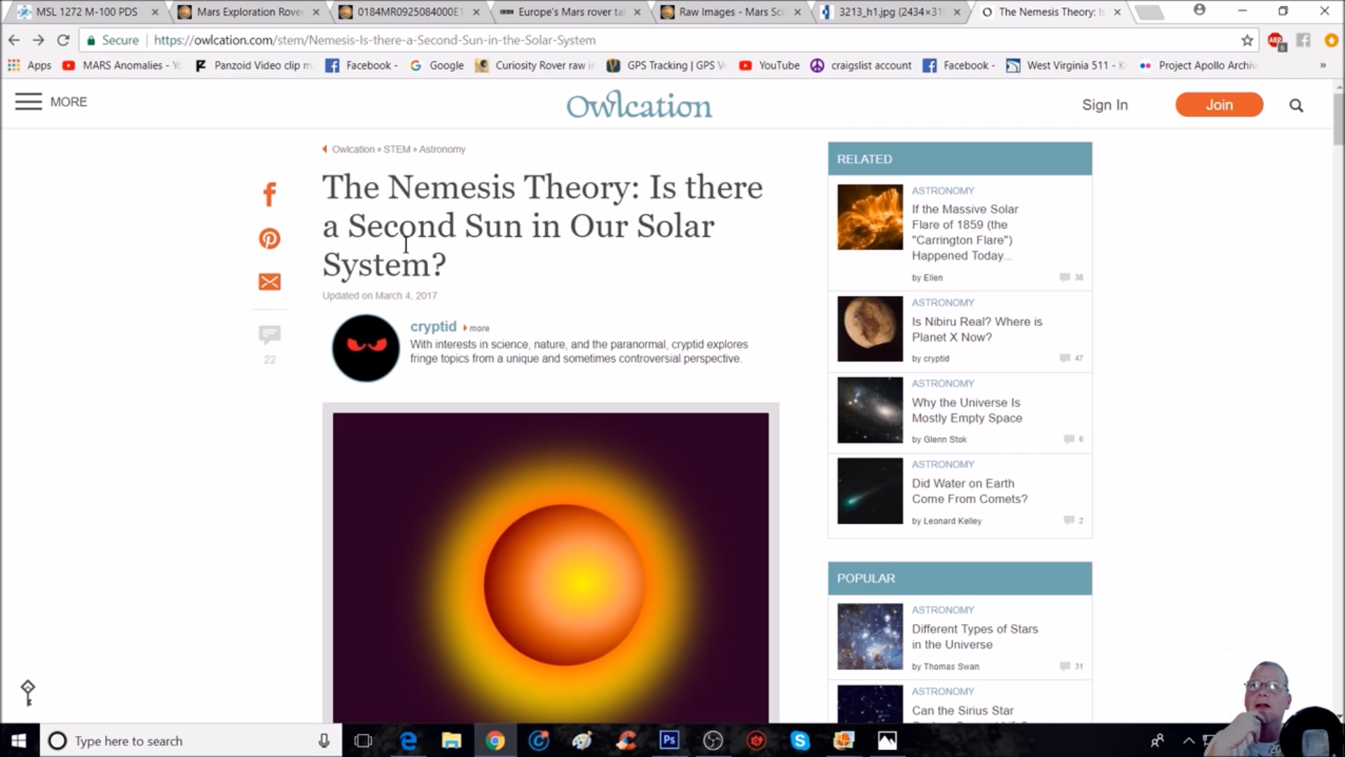
pyautogui.scroll(-6, 631, 294)
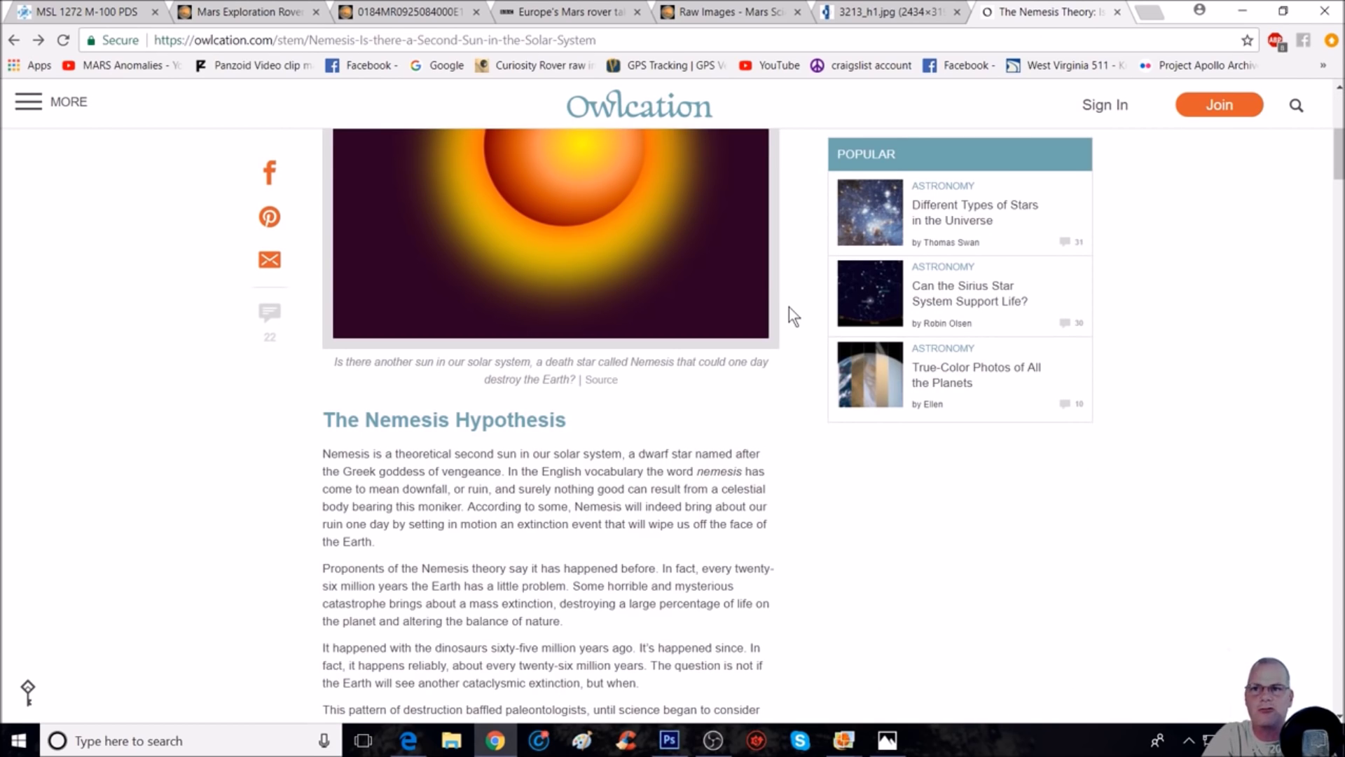
pyautogui.scroll(-2, 792, 315)
pyautogui.scroll(1, 420, 441)
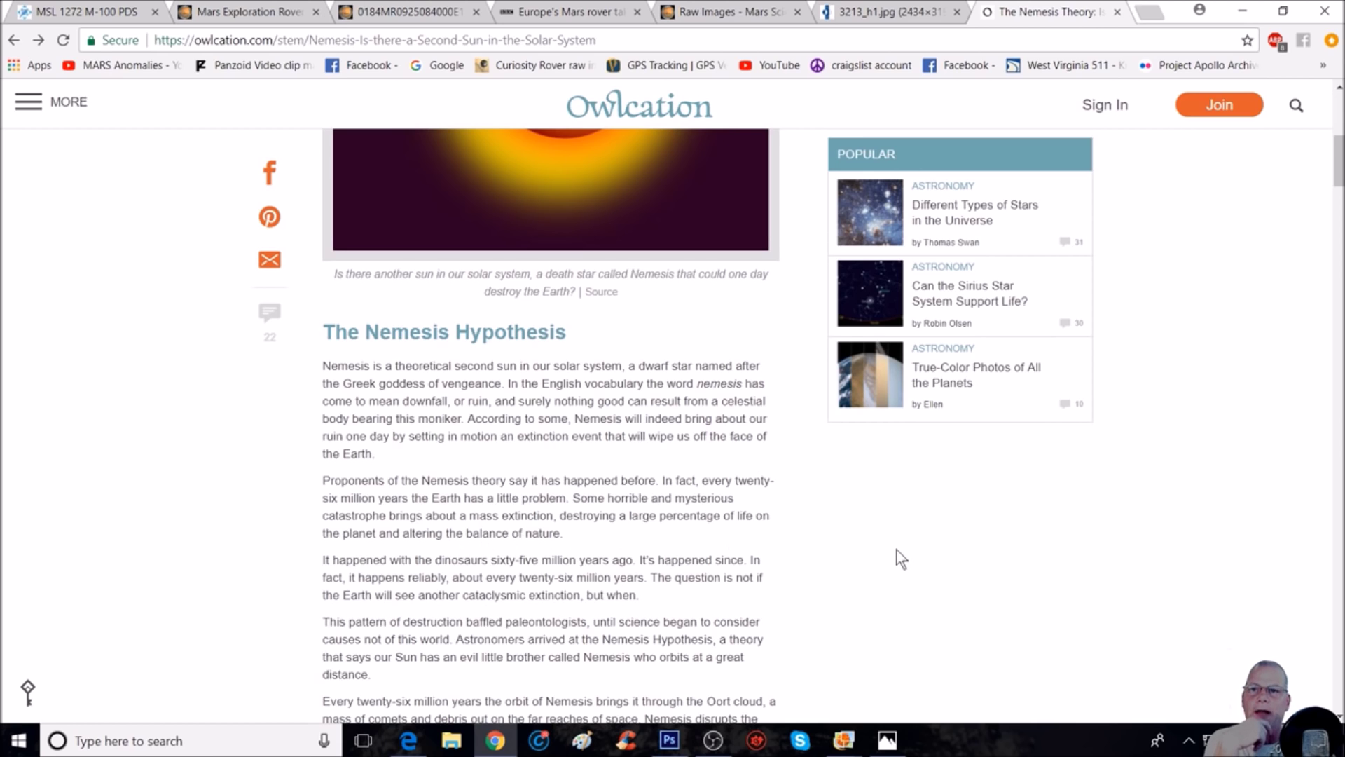
pyautogui.scroll(-1, 898, 551)
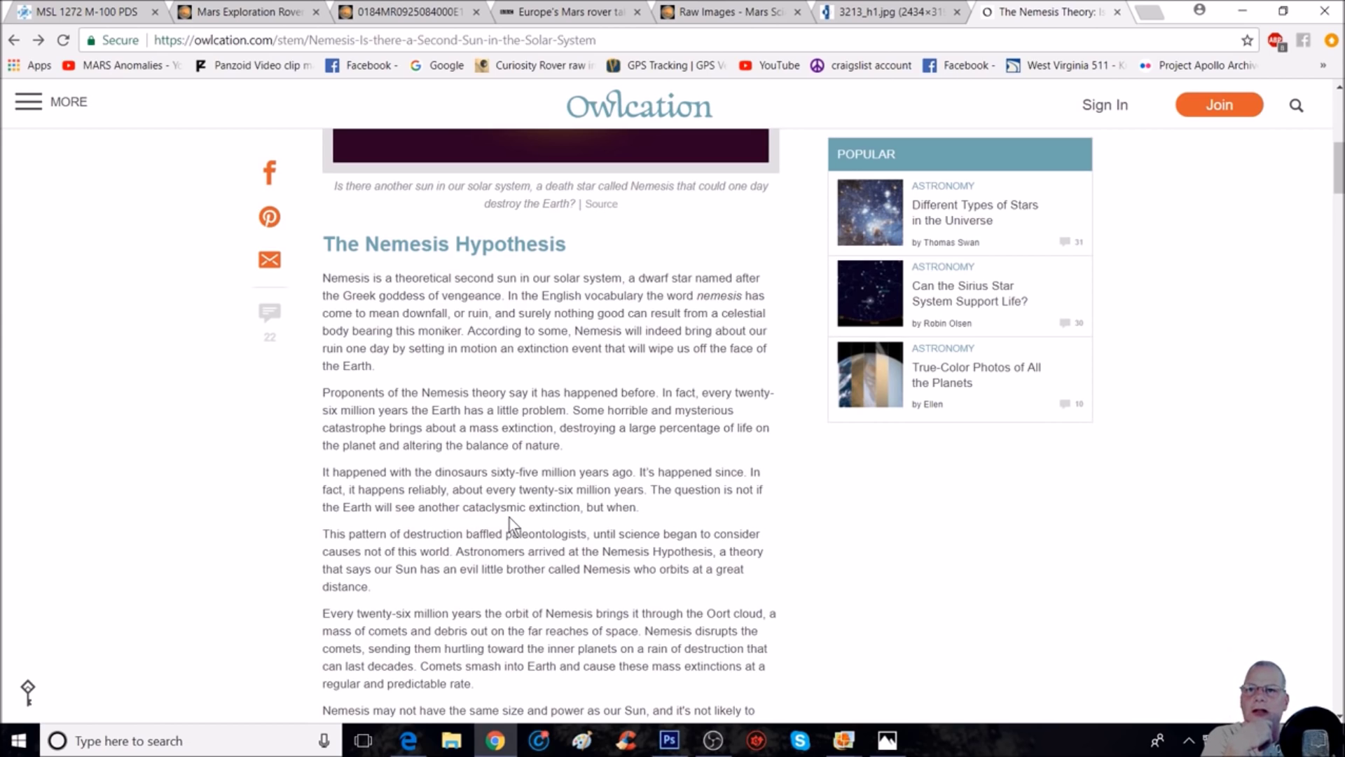
pyautogui.scroll(-1, 845, 527)
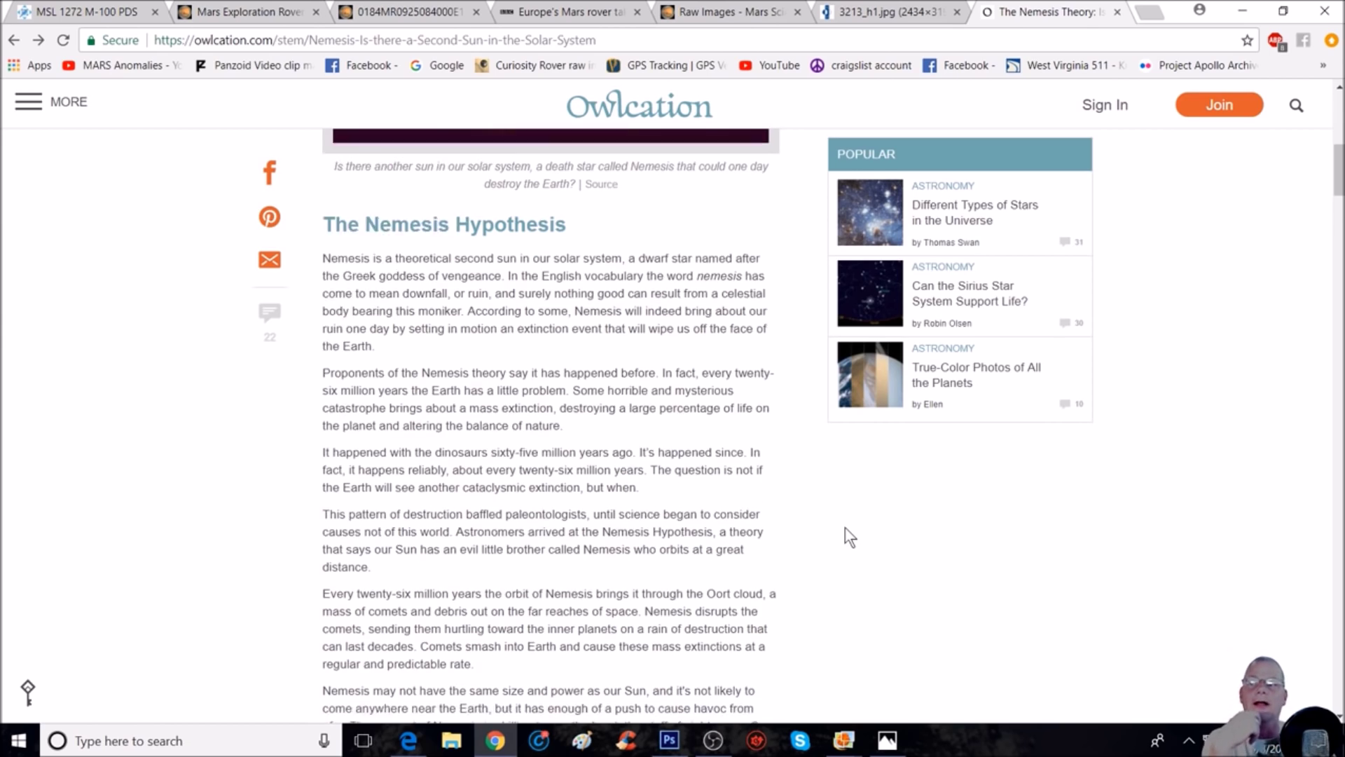
pyautogui.scroll(8, 824, 529)
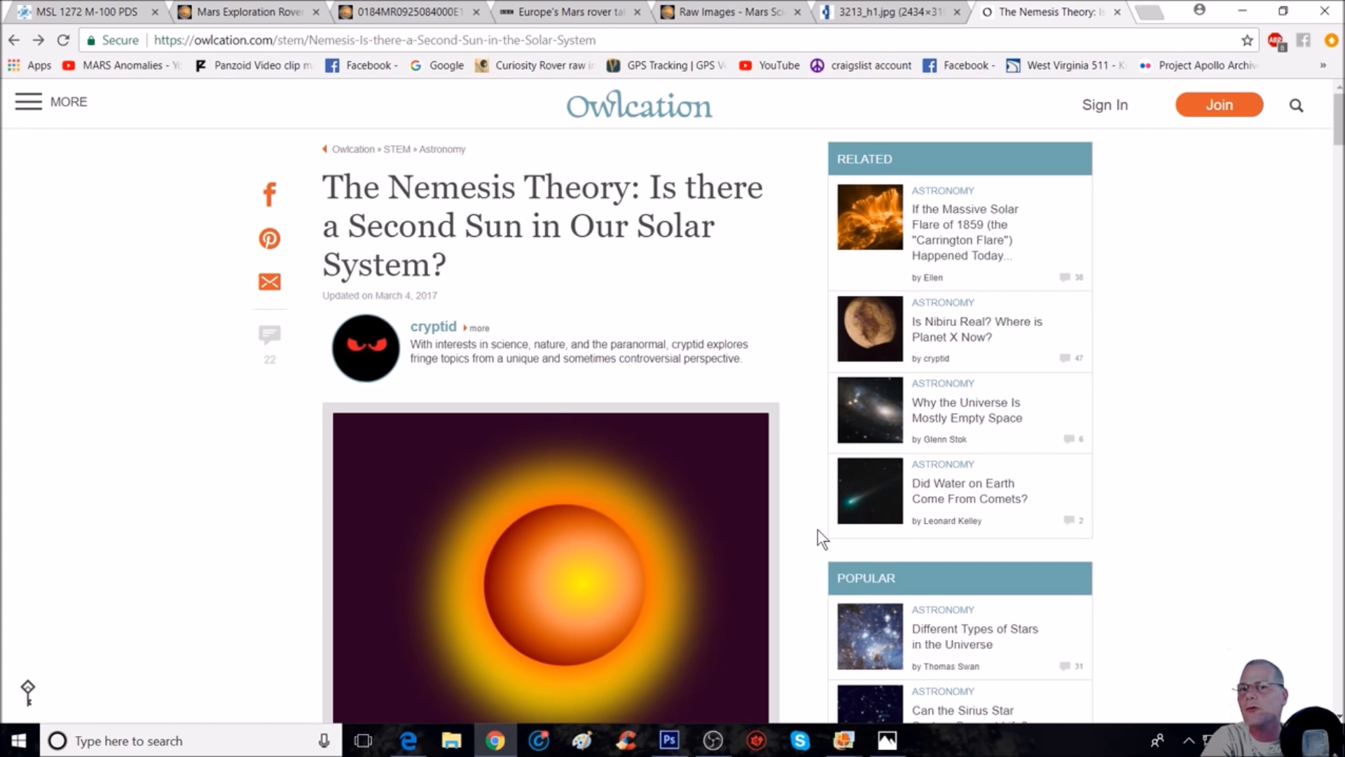
pyautogui.scroll(-1, 811, 504)
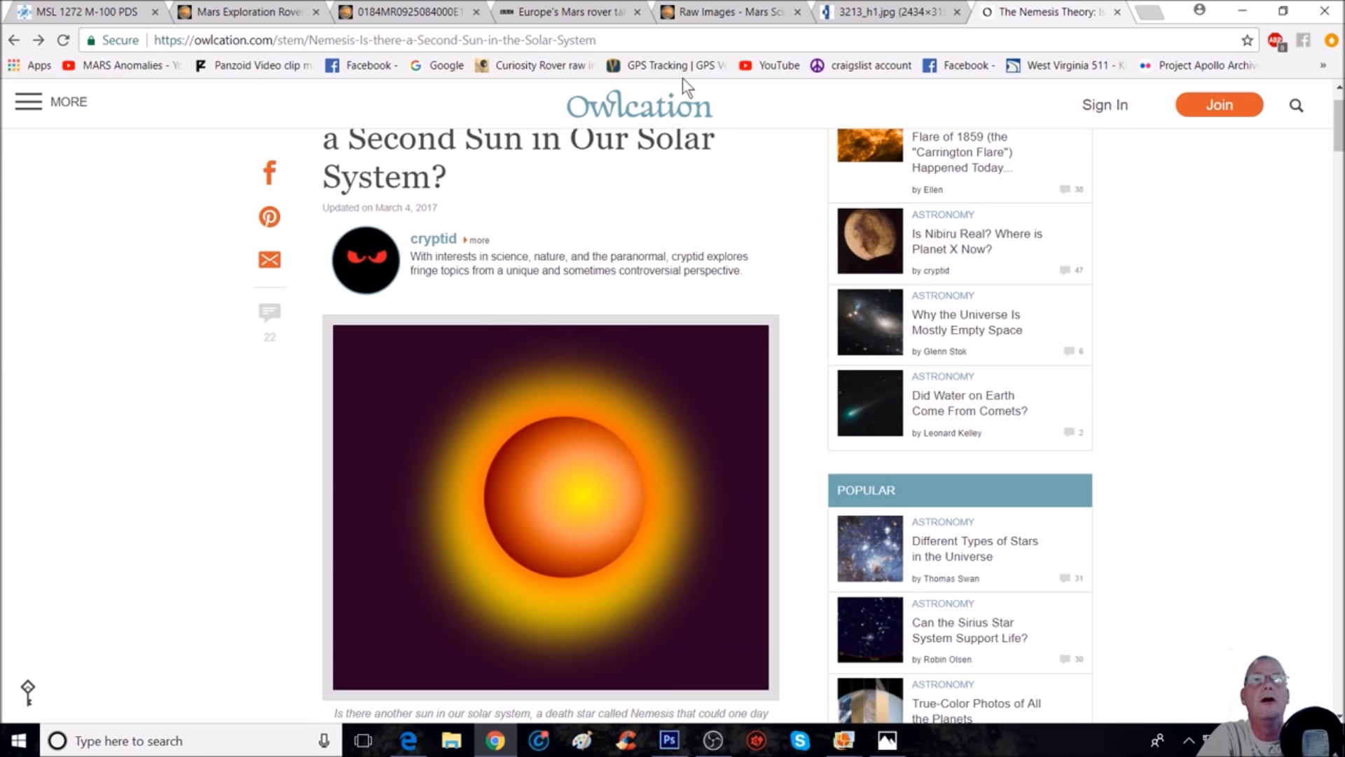
pyautogui.moveTo(713, 740)
pyautogui.click(670, 741)
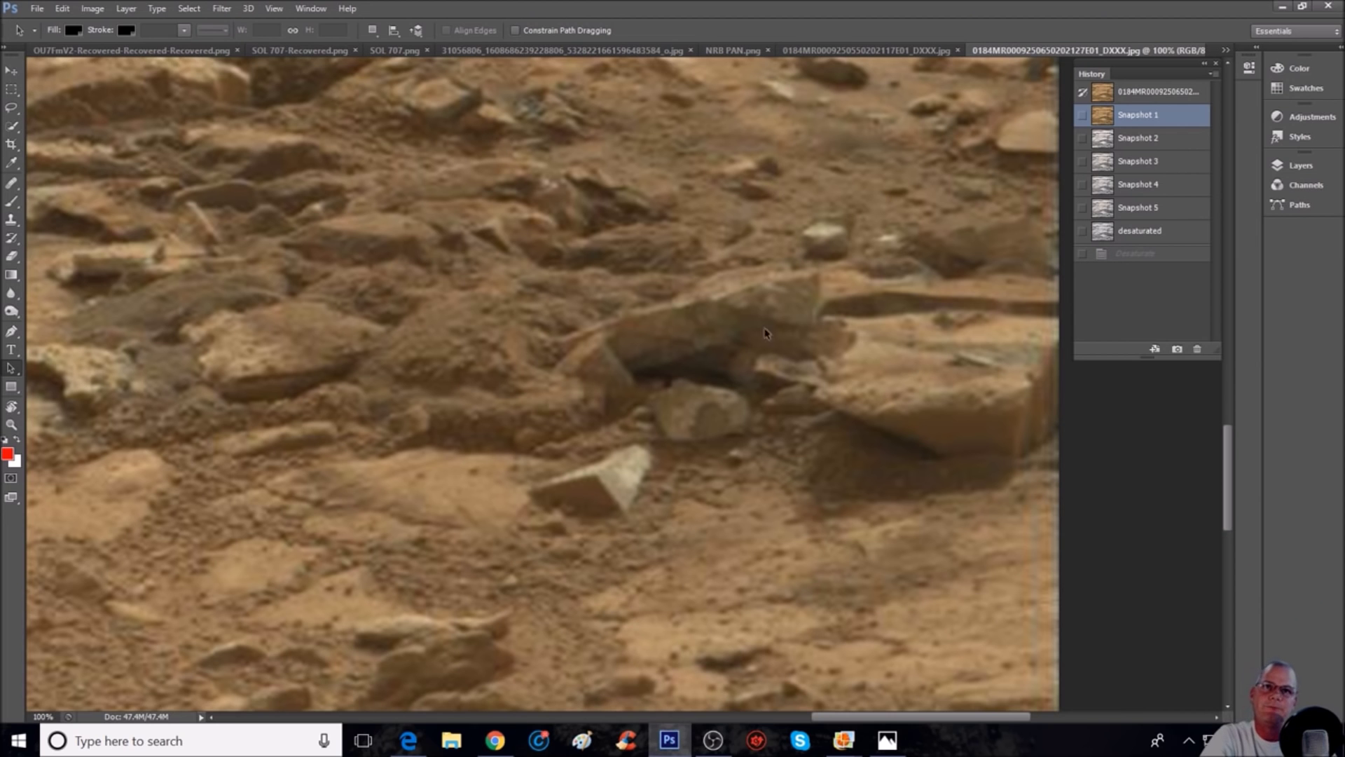
pyautogui.click(1183, 137)
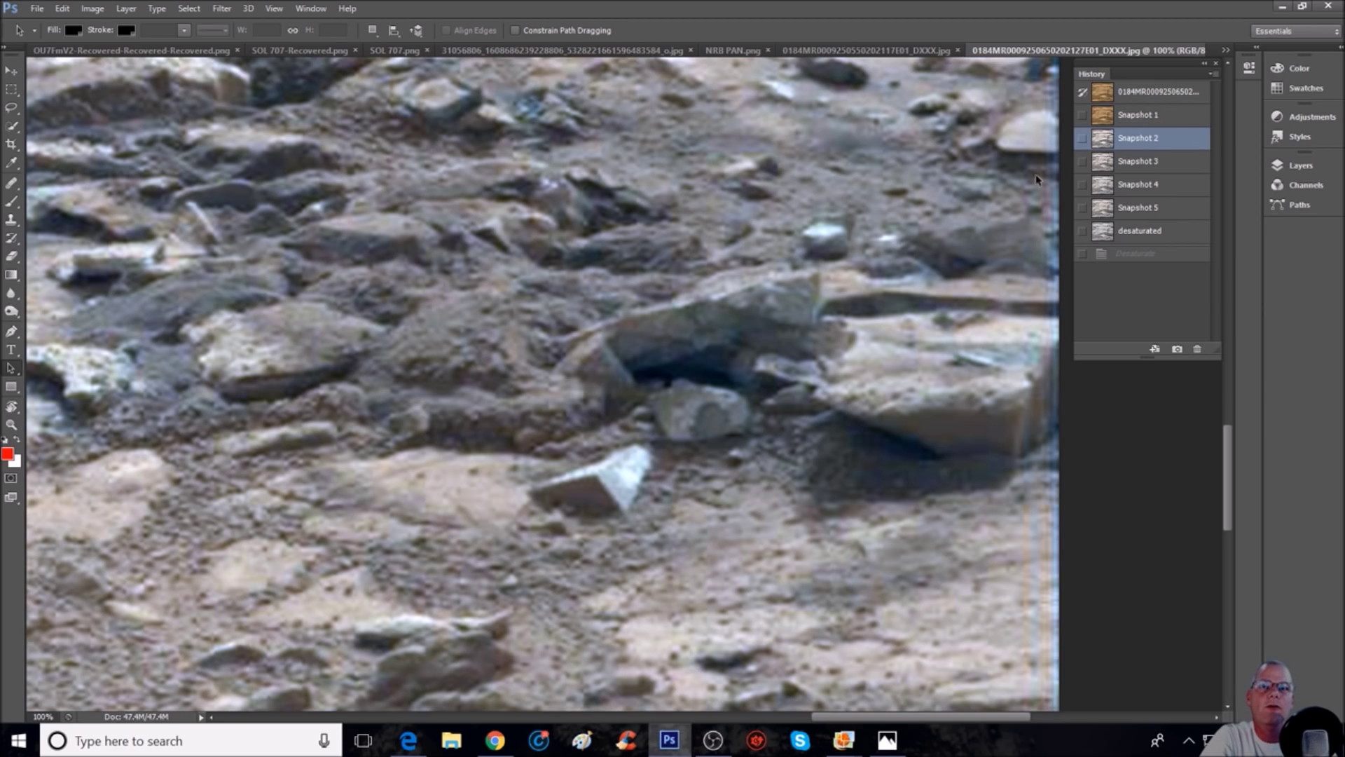
pyautogui.scroll(2, 850, 297)
pyautogui.scroll(-1, 850, 297)
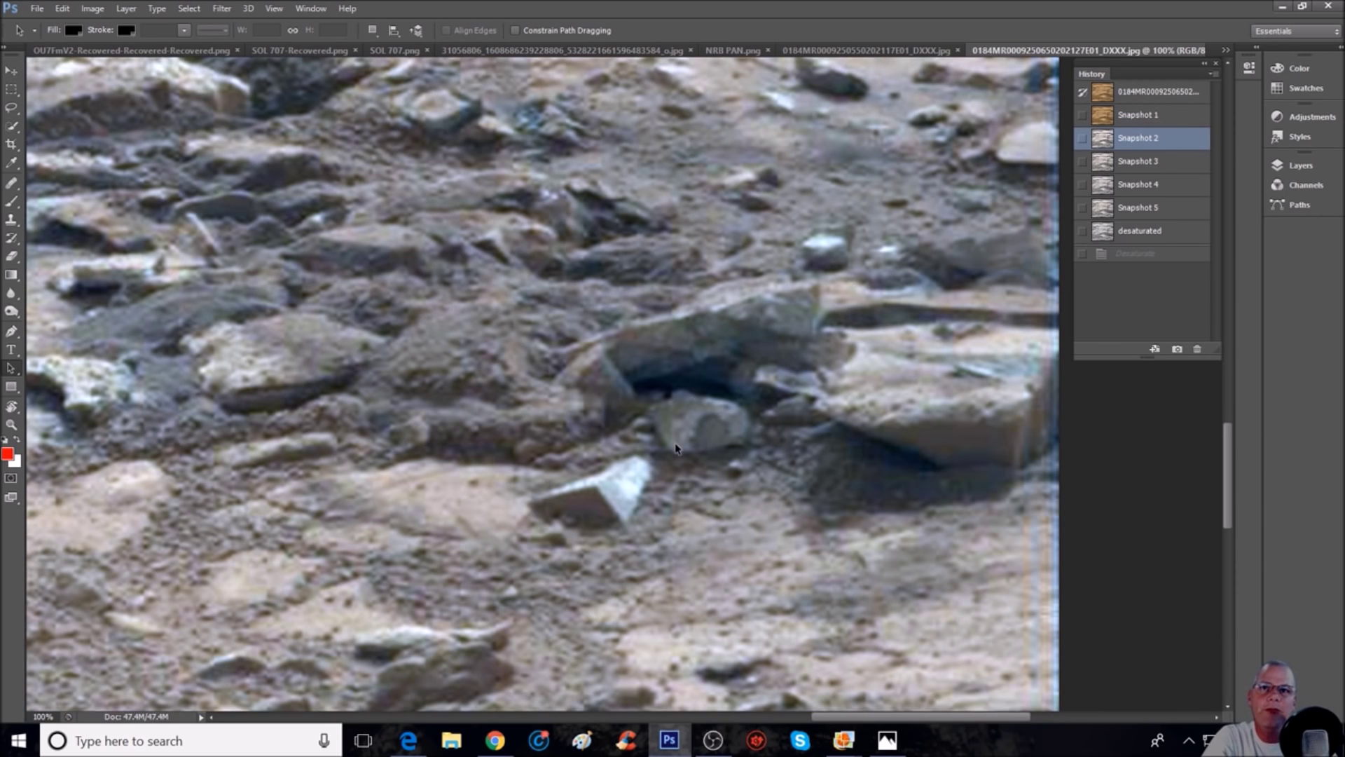
pyautogui.scroll(1, 750, 430)
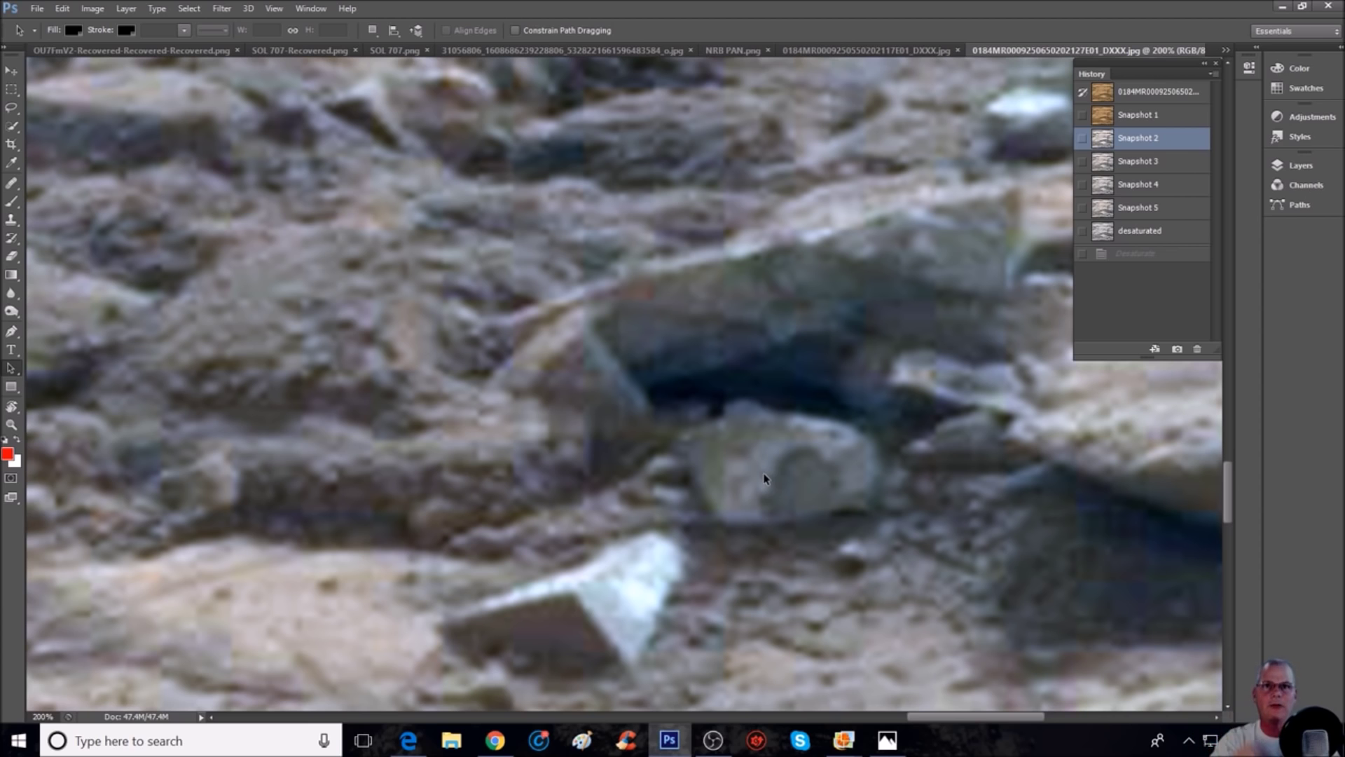
pyautogui.click(1157, 212)
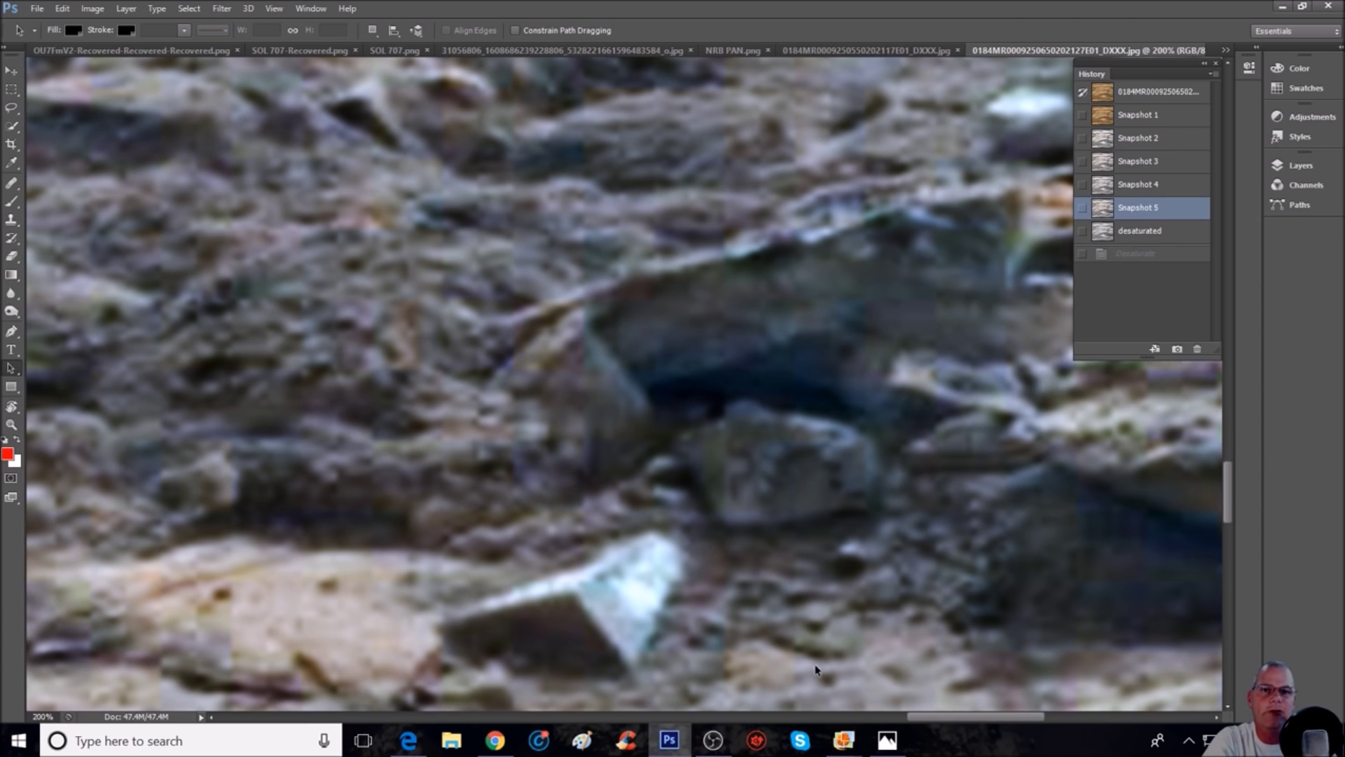
pyautogui.moveTo(918, 713); pyautogui.dragTo(938, 706)
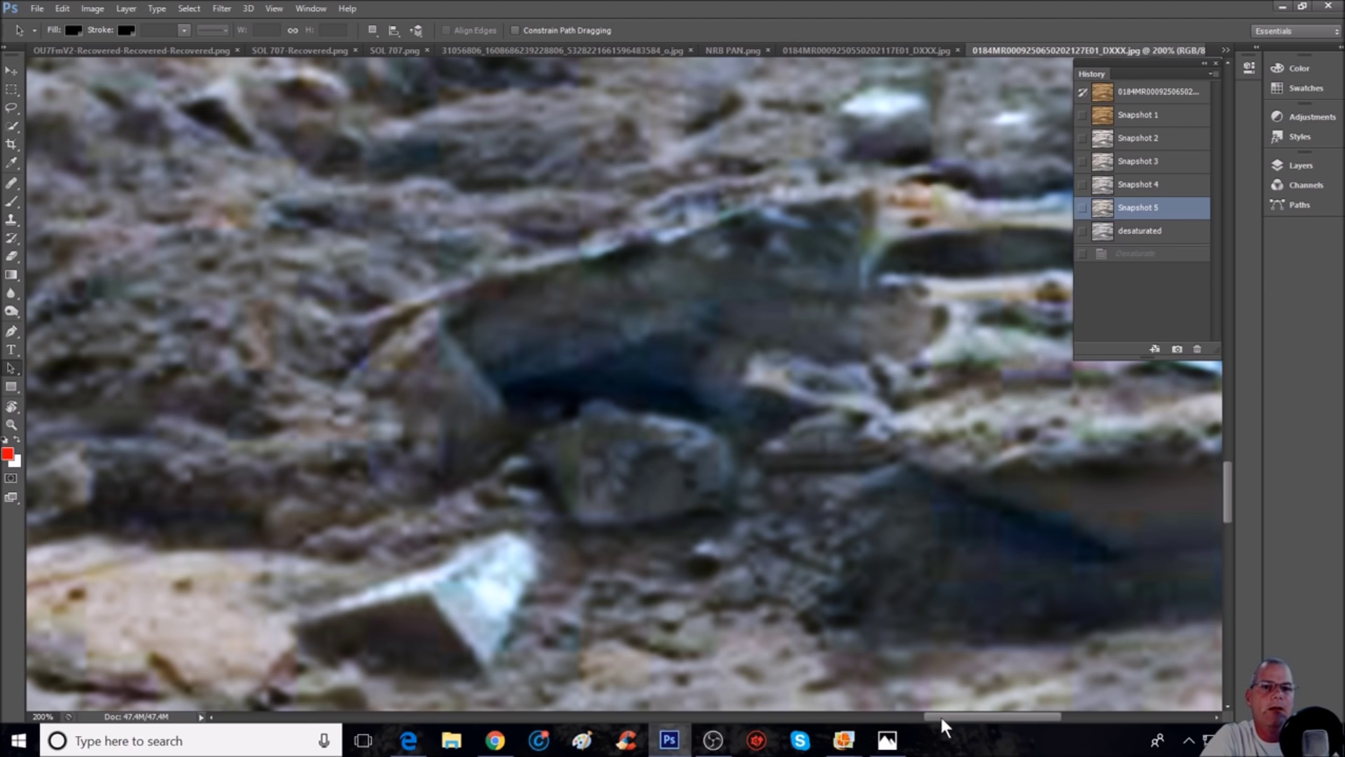
pyautogui.moveTo(939, 714); pyautogui.dragTo(965, 713)
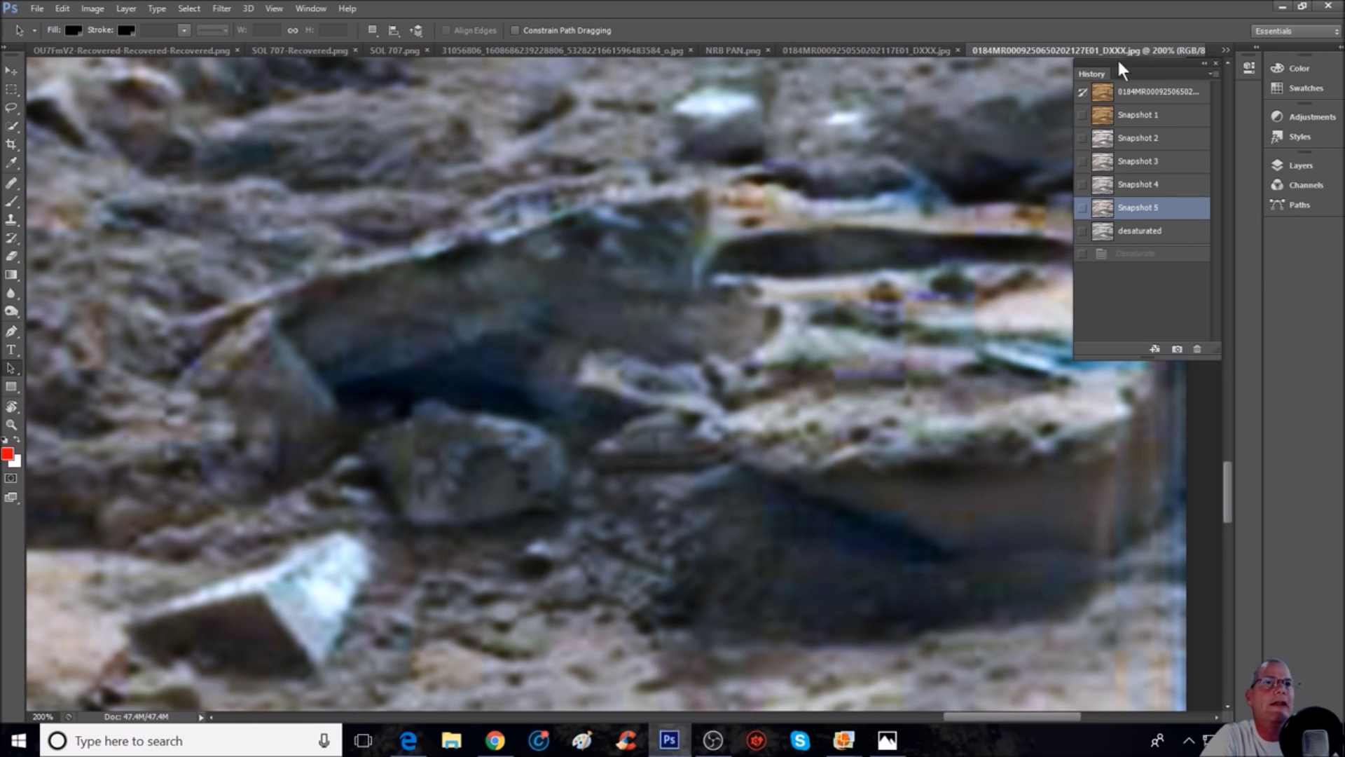
pyautogui.click(1142, 115)
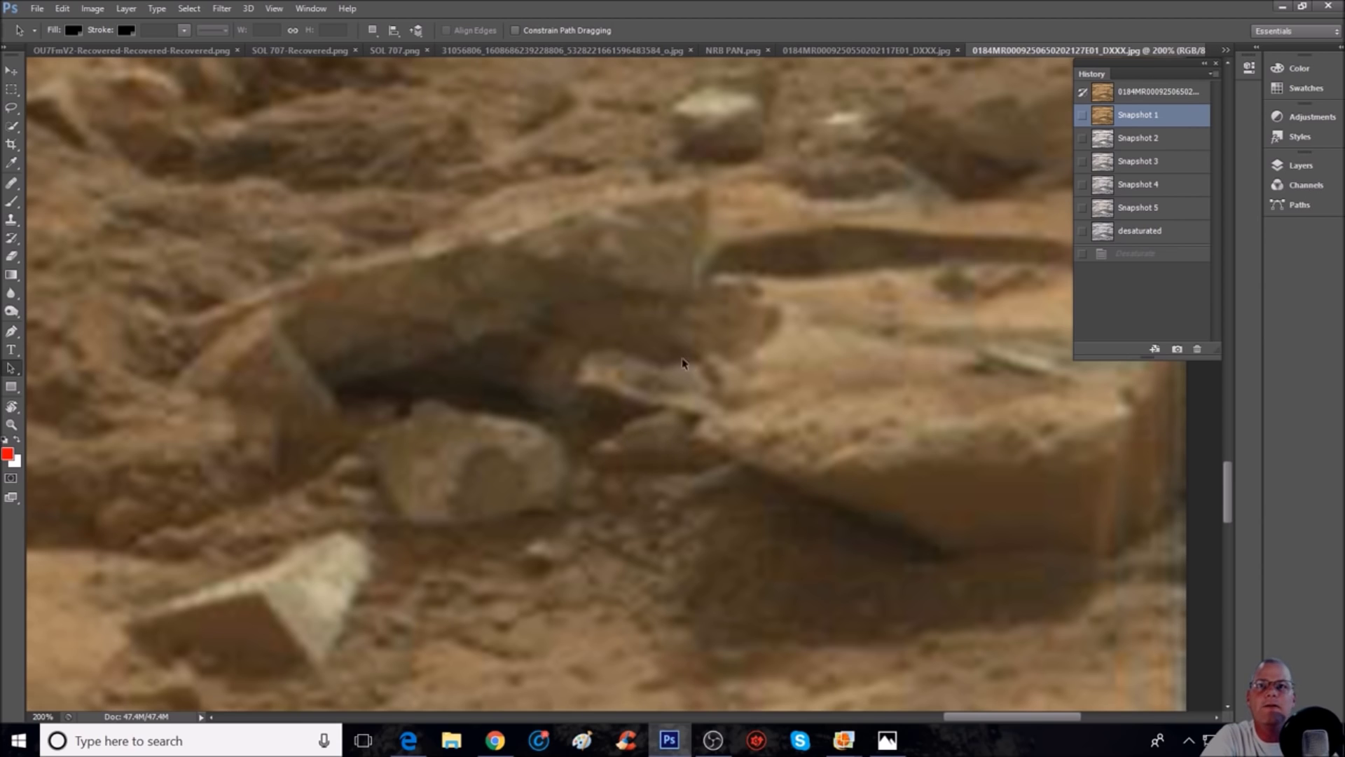
pyautogui.click(1159, 210)
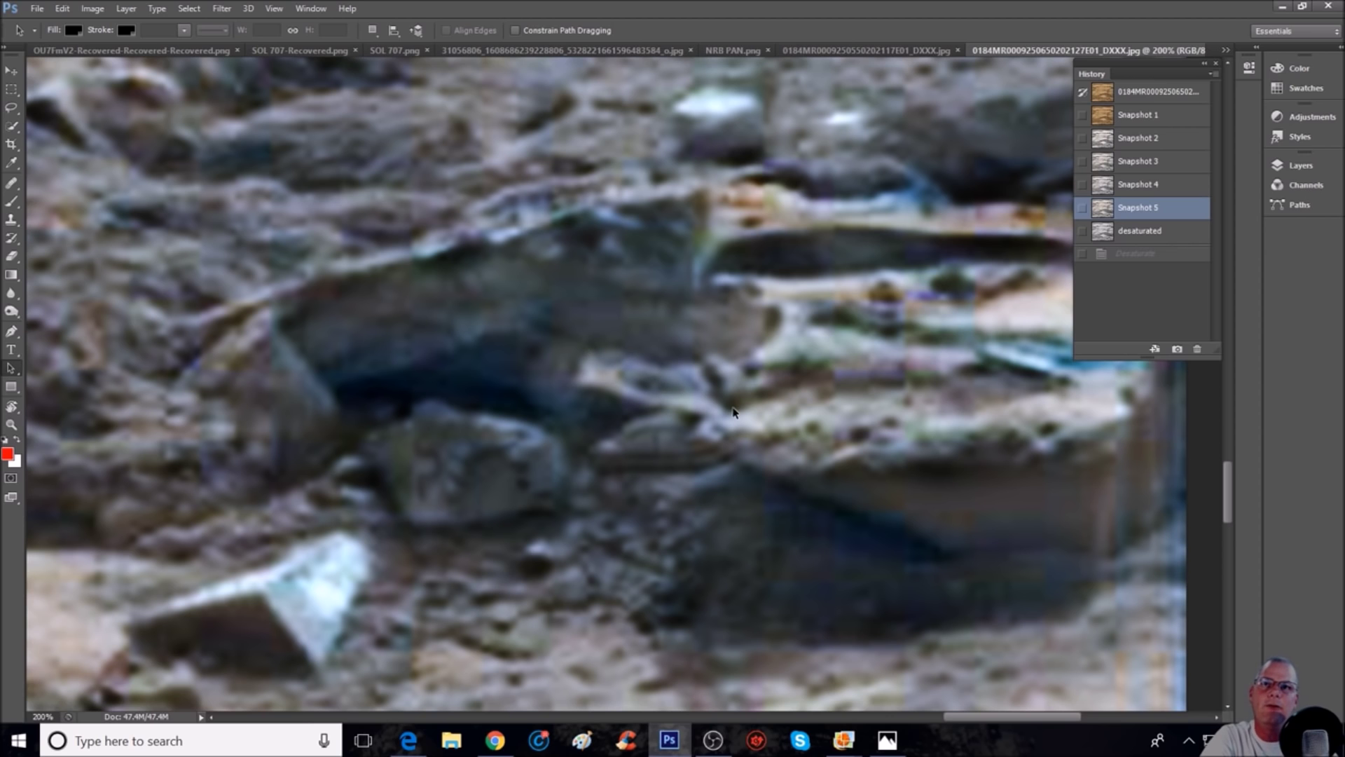
pyautogui.scroll(-2, 635, 381)
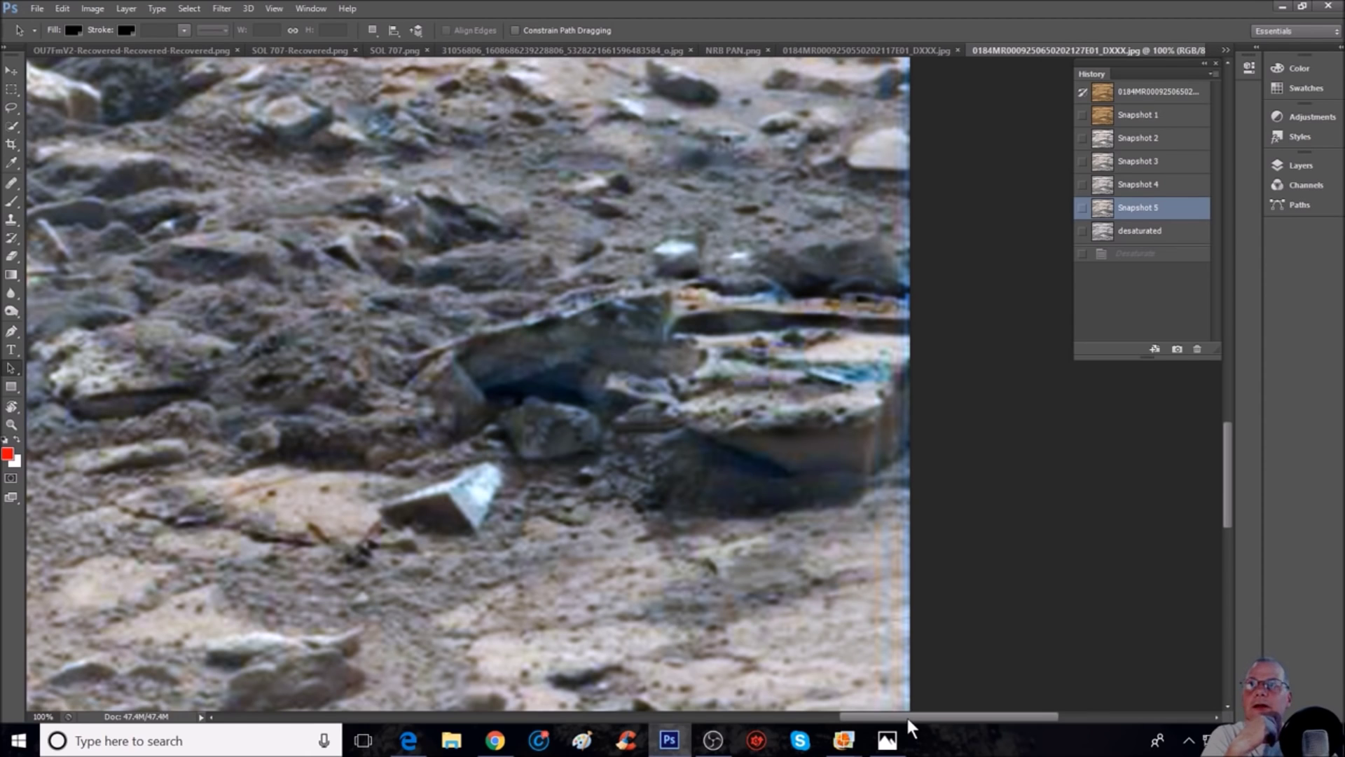
pyautogui.moveTo(906, 716); pyautogui.dragTo(838, 708)
pyautogui.scroll(4, 555, 313)
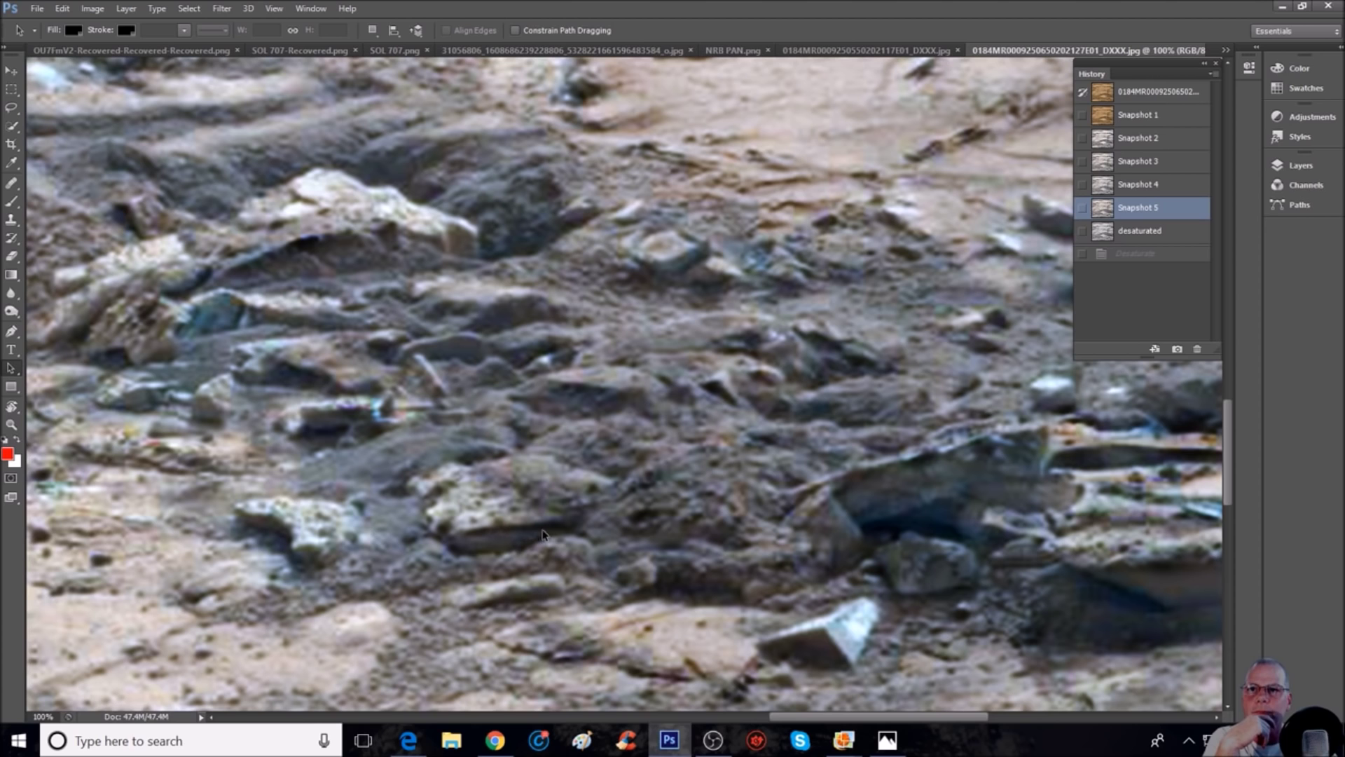
pyautogui.hotkey('ctrl', '+')
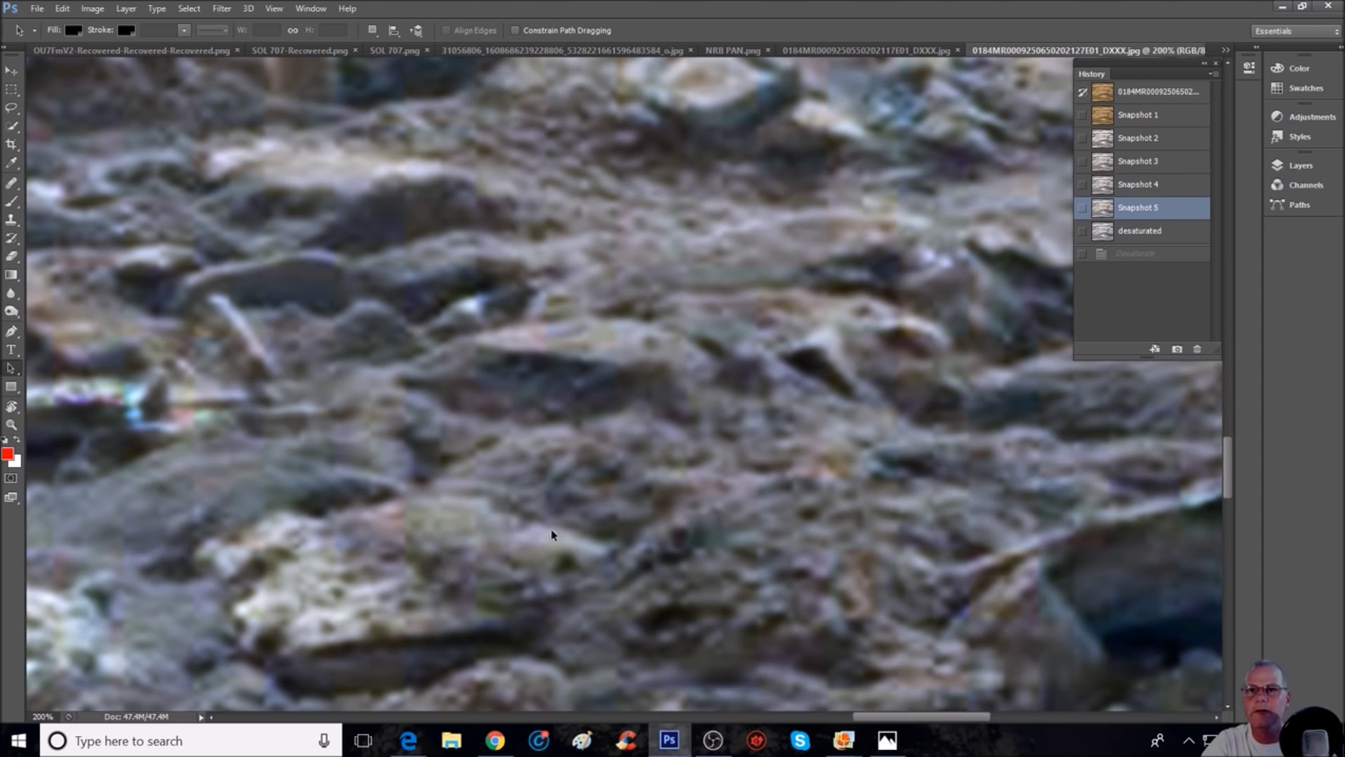
pyautogui.scroll(-2, 551, 534)
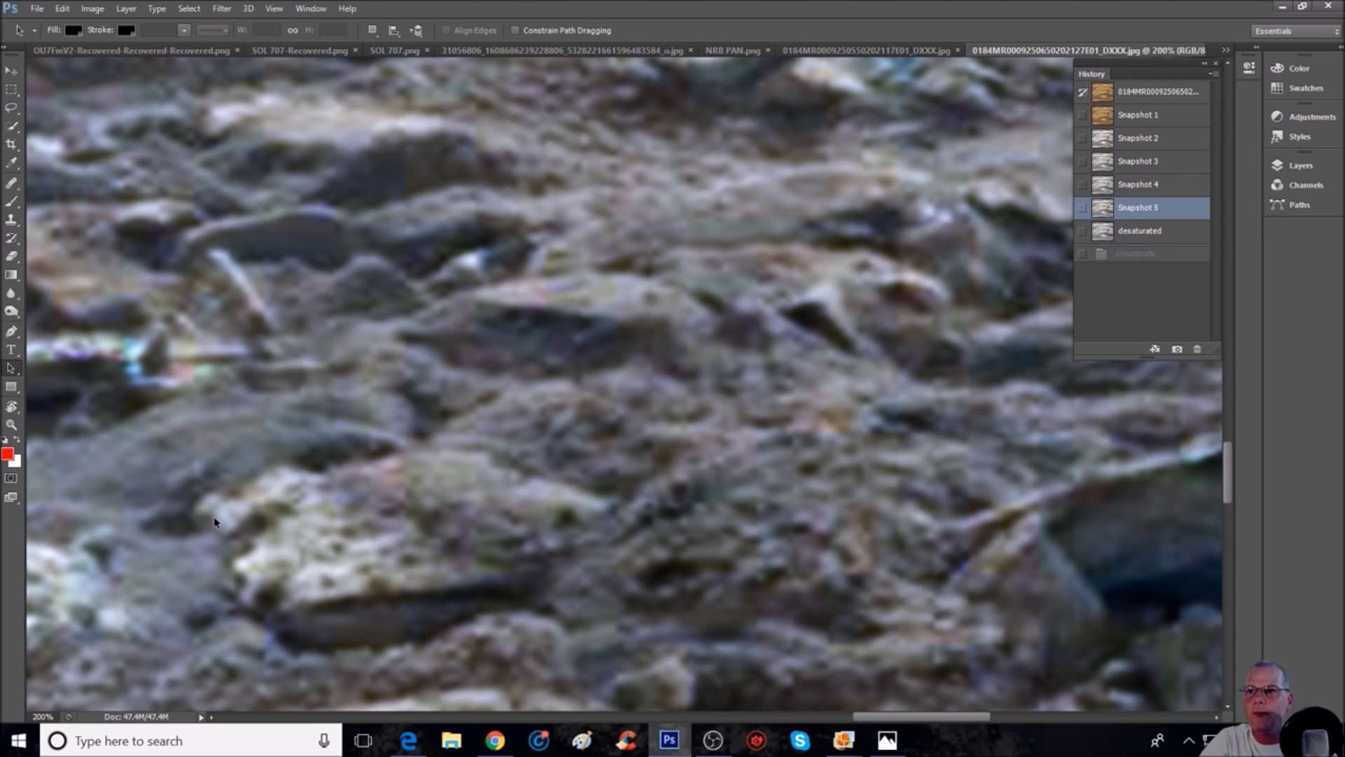
pyautogui.hotkey('ctrl', '-')
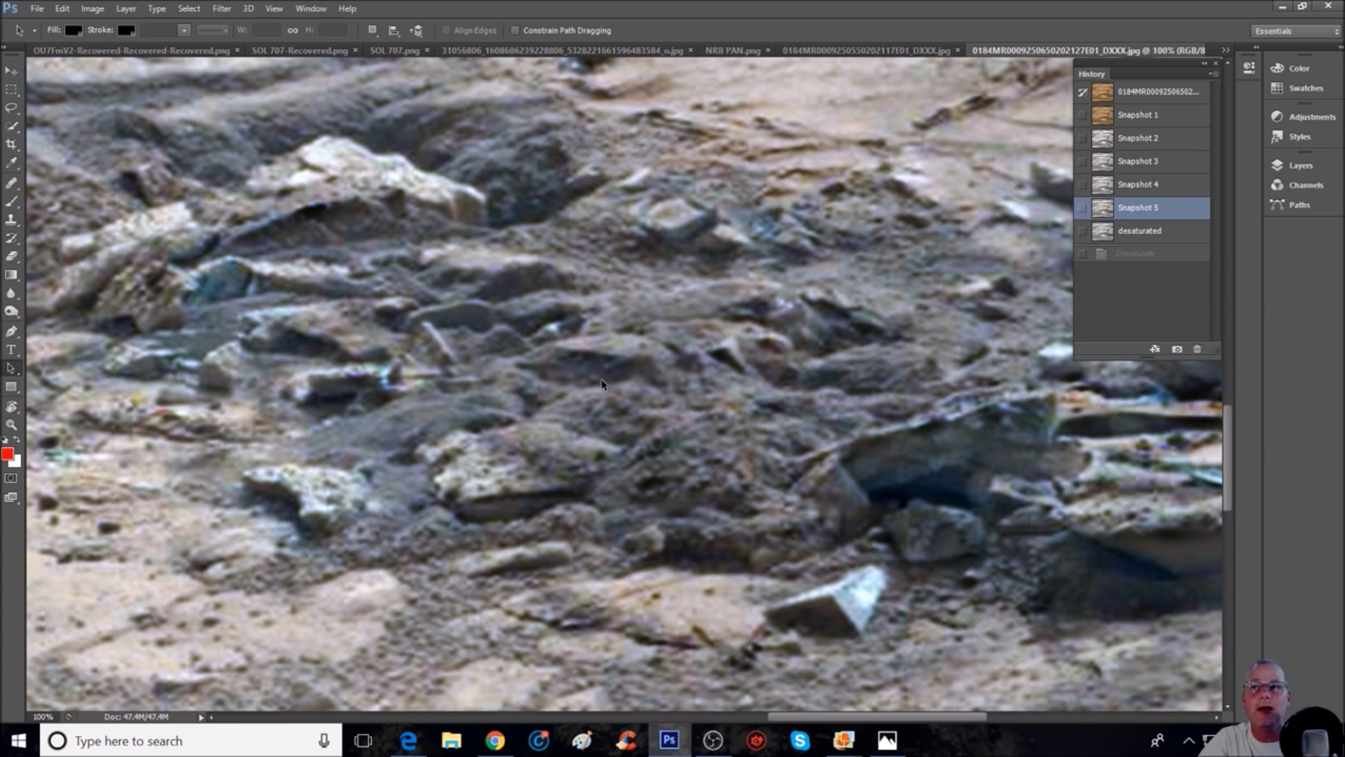
pyautogui.moveTo(784, 714); pyautogui.dragTo(730, 713)
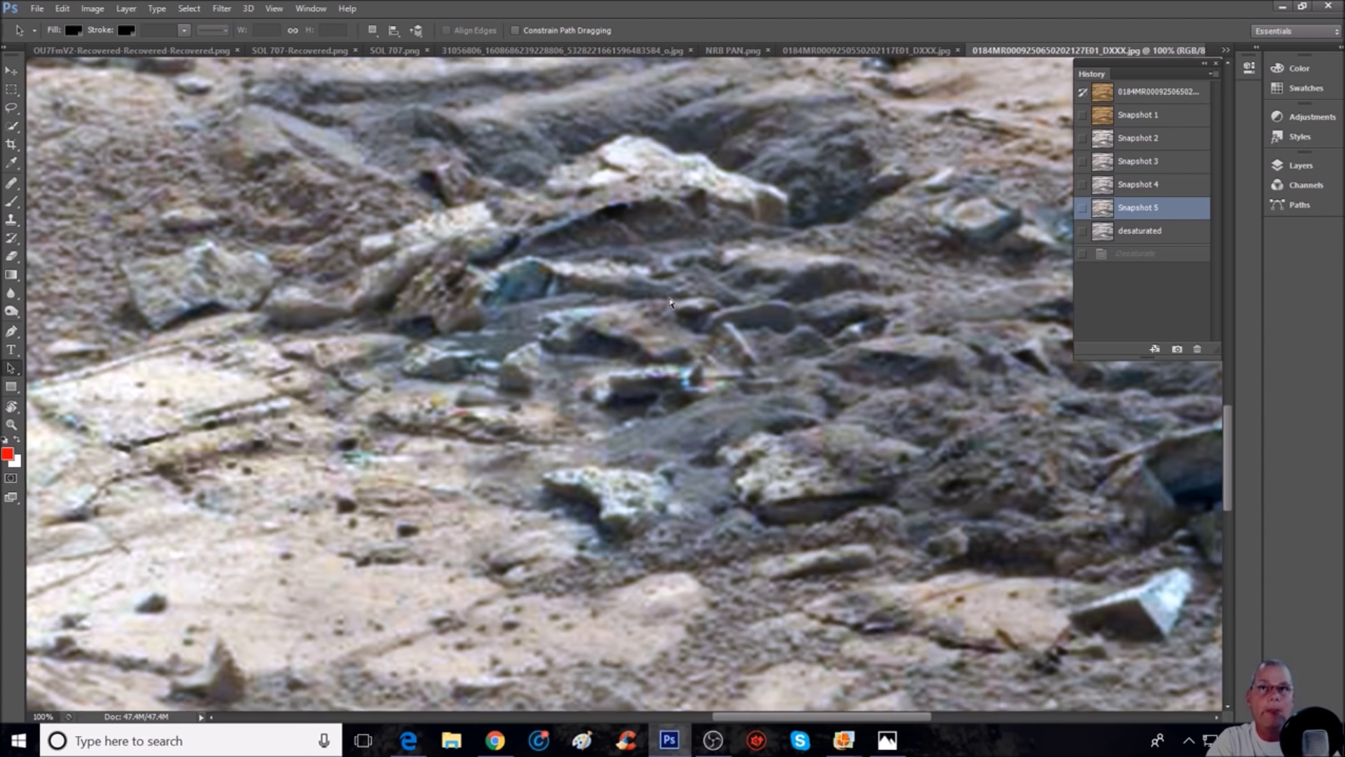
pyautogui.hotkey('ctrl', '+')
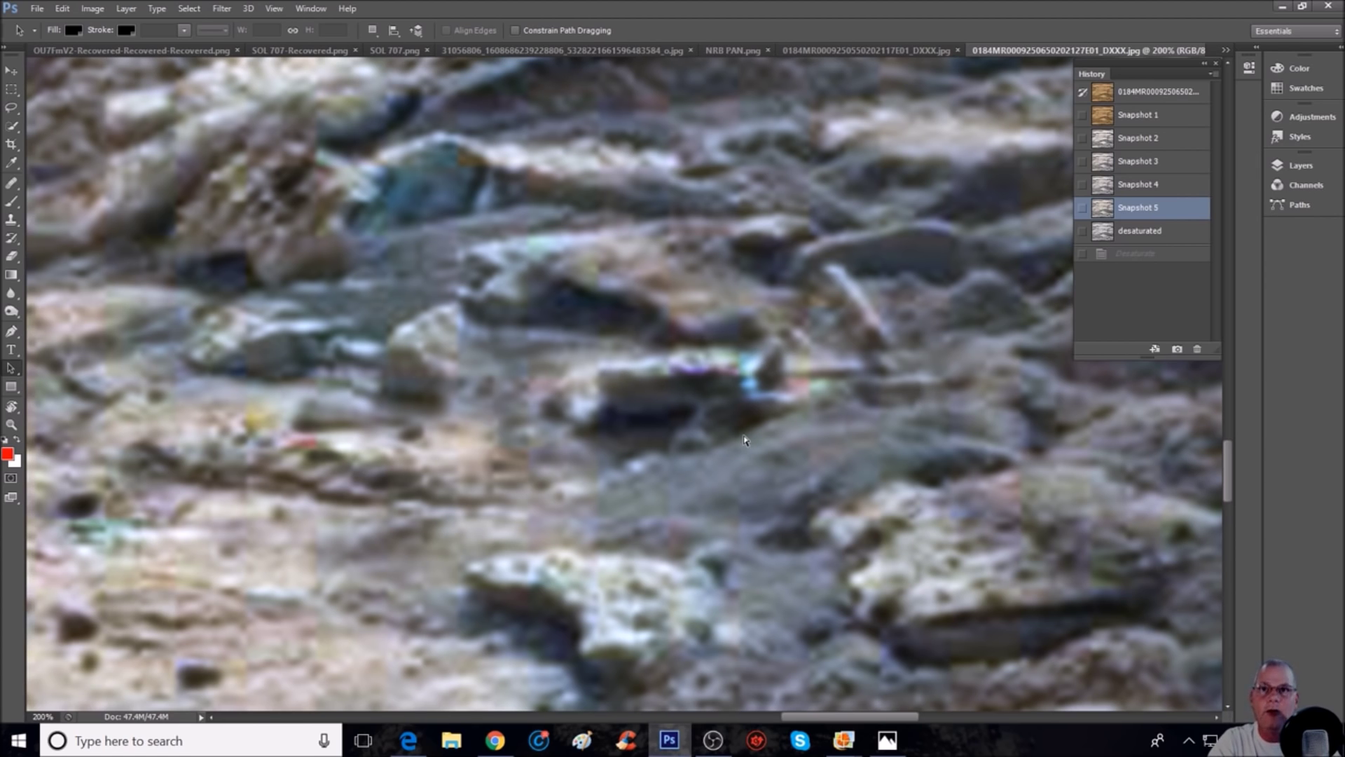
pyautogui.hotkey('ctrl', '-')
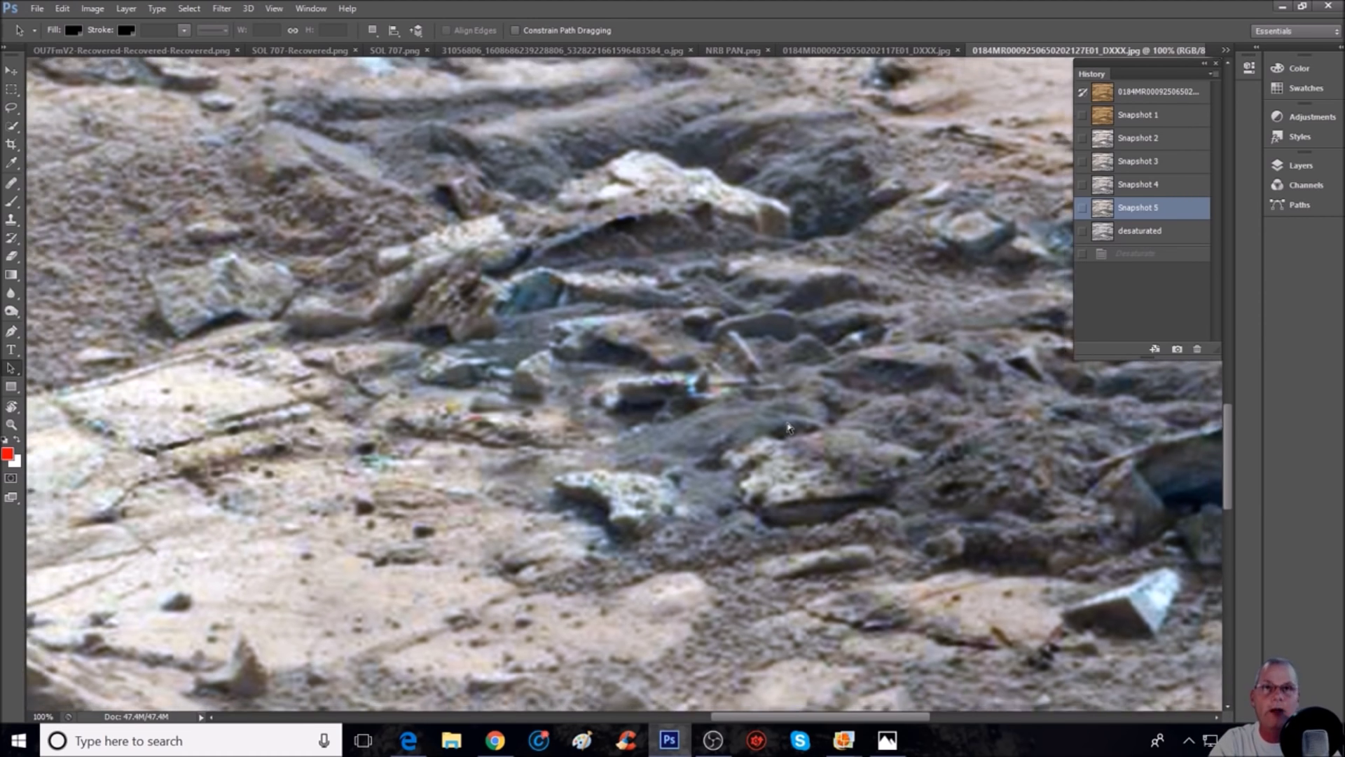
pyautogui.hotkey('ctrl', '-')
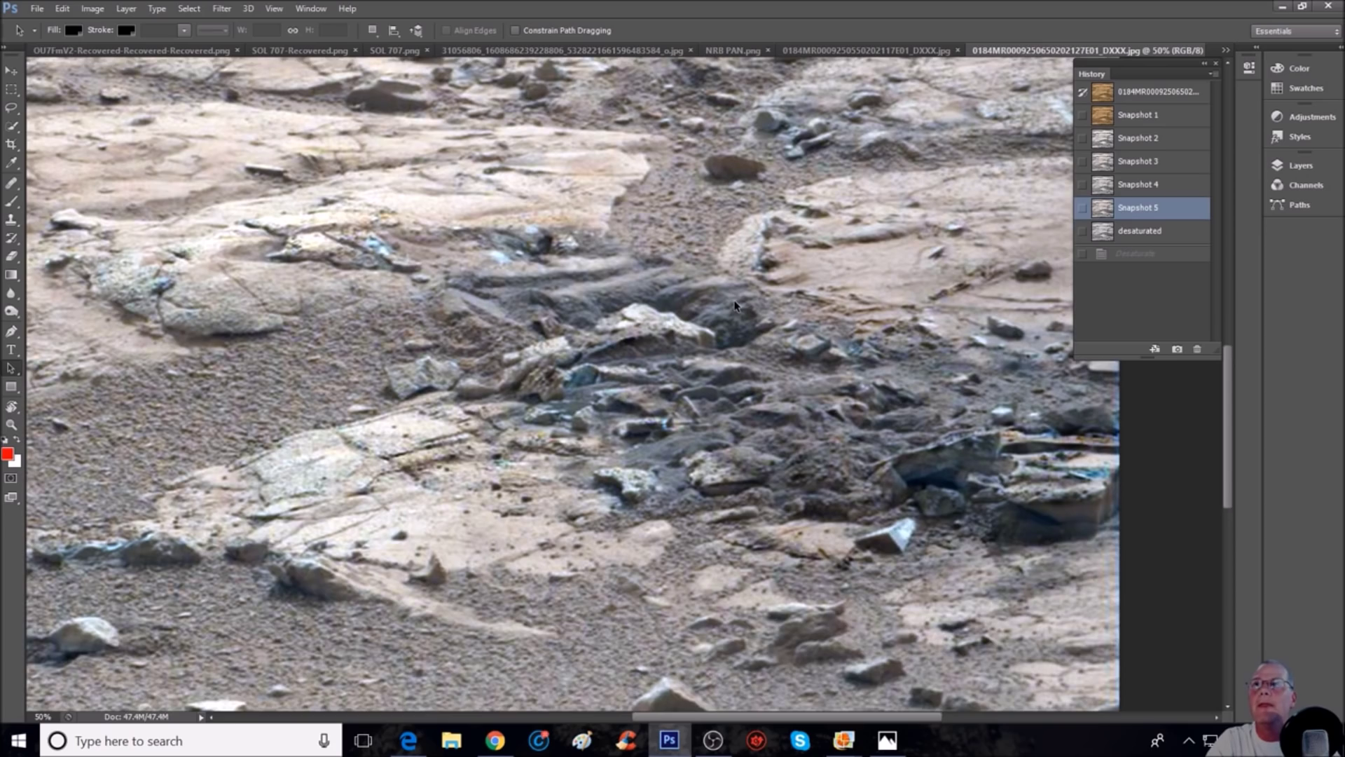
pyautogui.hotkey('ctrl', '-')
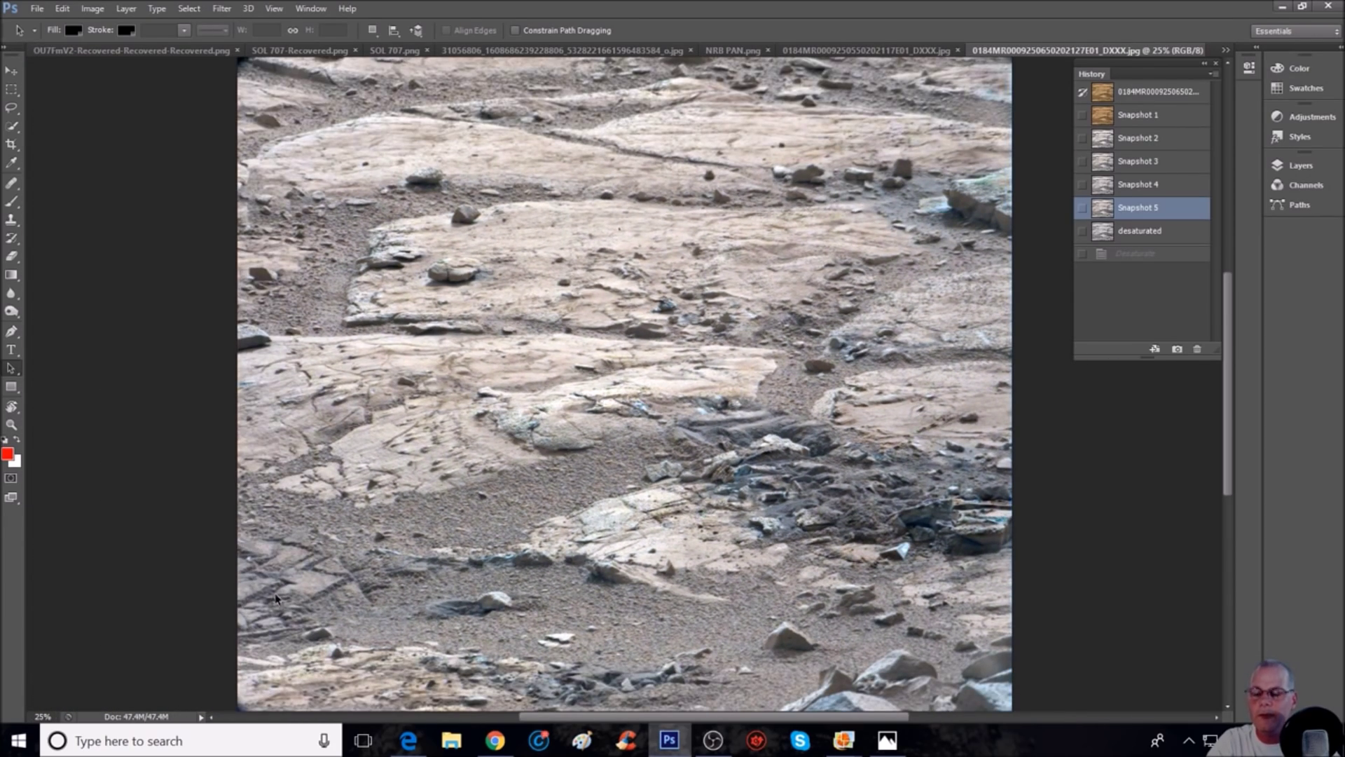
pyautogui.hotkey('ctrl', '+')
pyautogui.scroll(-3, 442, 492)
pyautogui.scroll(-5, 442, 492)
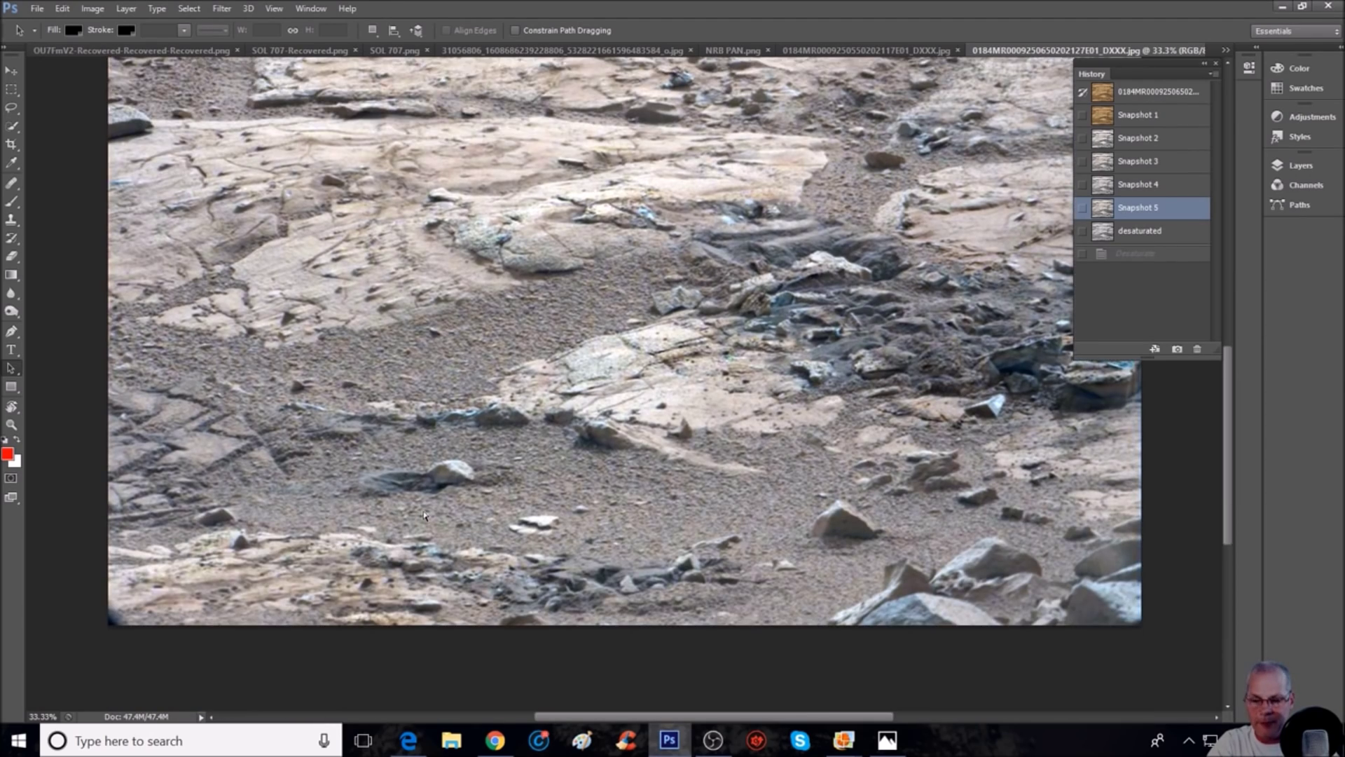
pyautogui.hotkey('ctrl', '+')
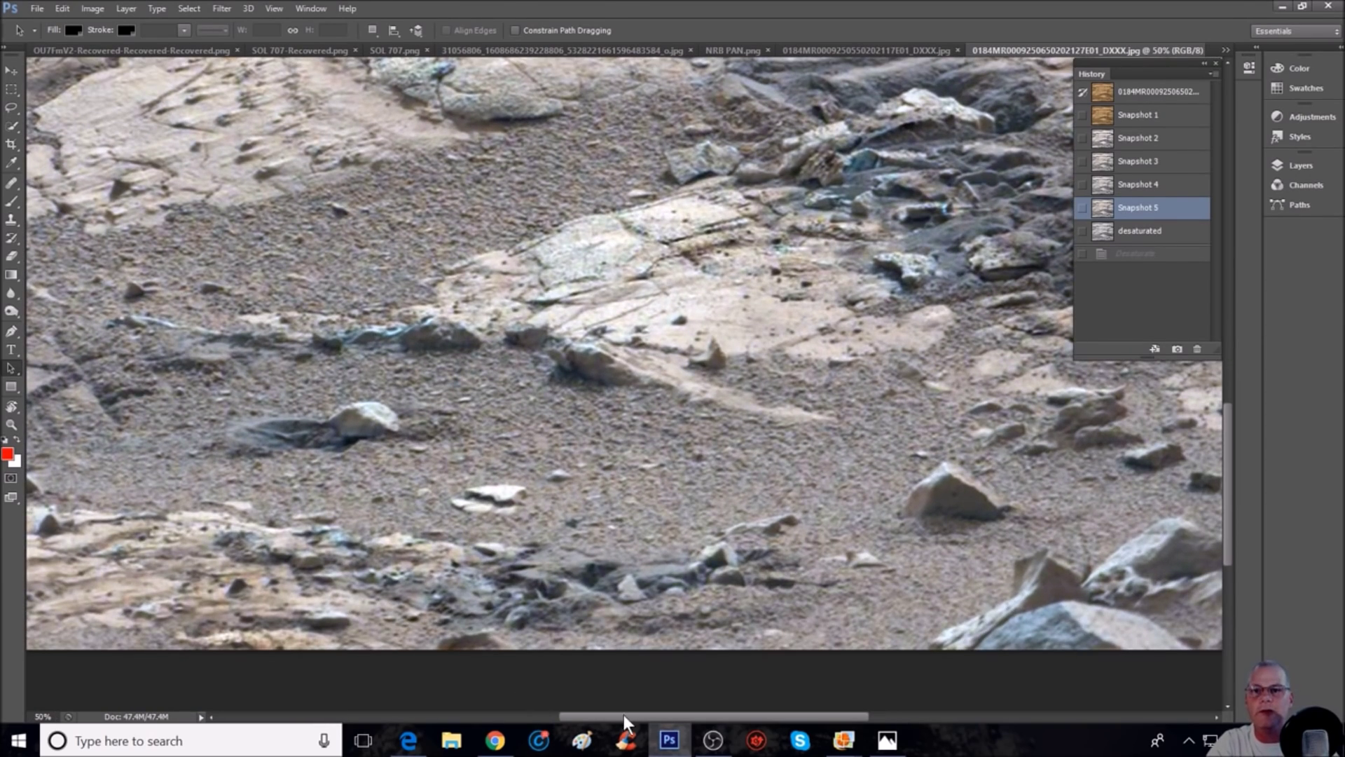
pyautogui.moveTo(623, 714); pyautogui.dragTo(501, 717)
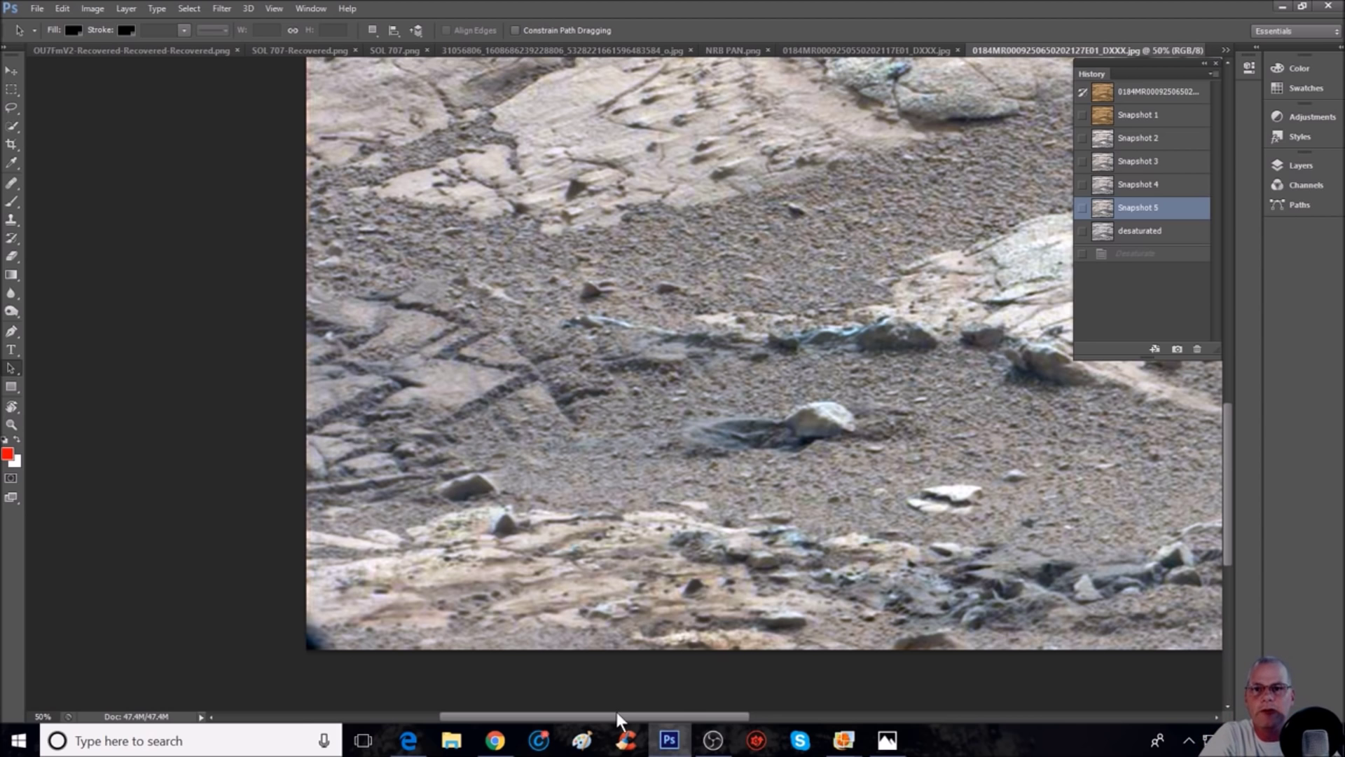
pyautogui.moveTo(616, 715); pyautogui.dragTo(882, 709)
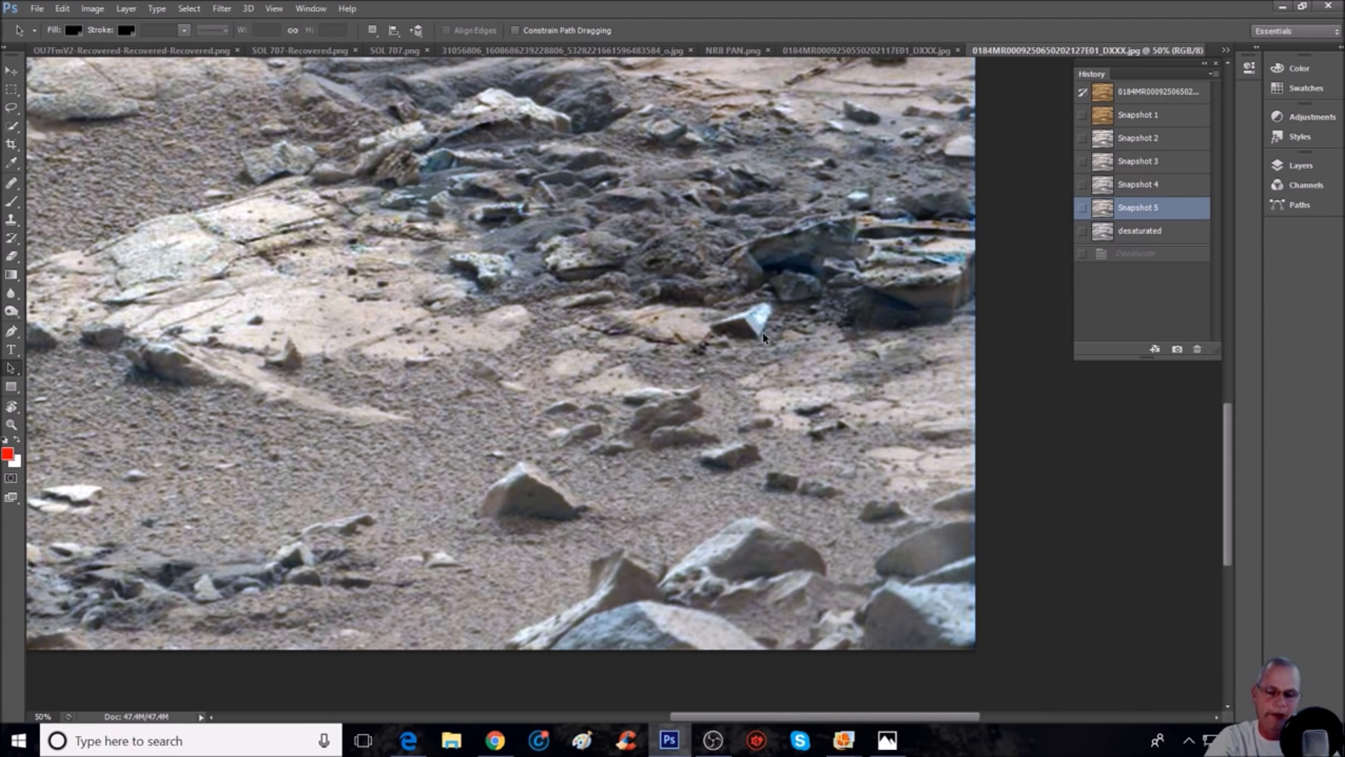
pyautogui.keyDown('alt'); pyautogui.scroll(1, 765, 339); pyautogui.keyUp('alt')
pyautogui.scroll(5, 436, 284)
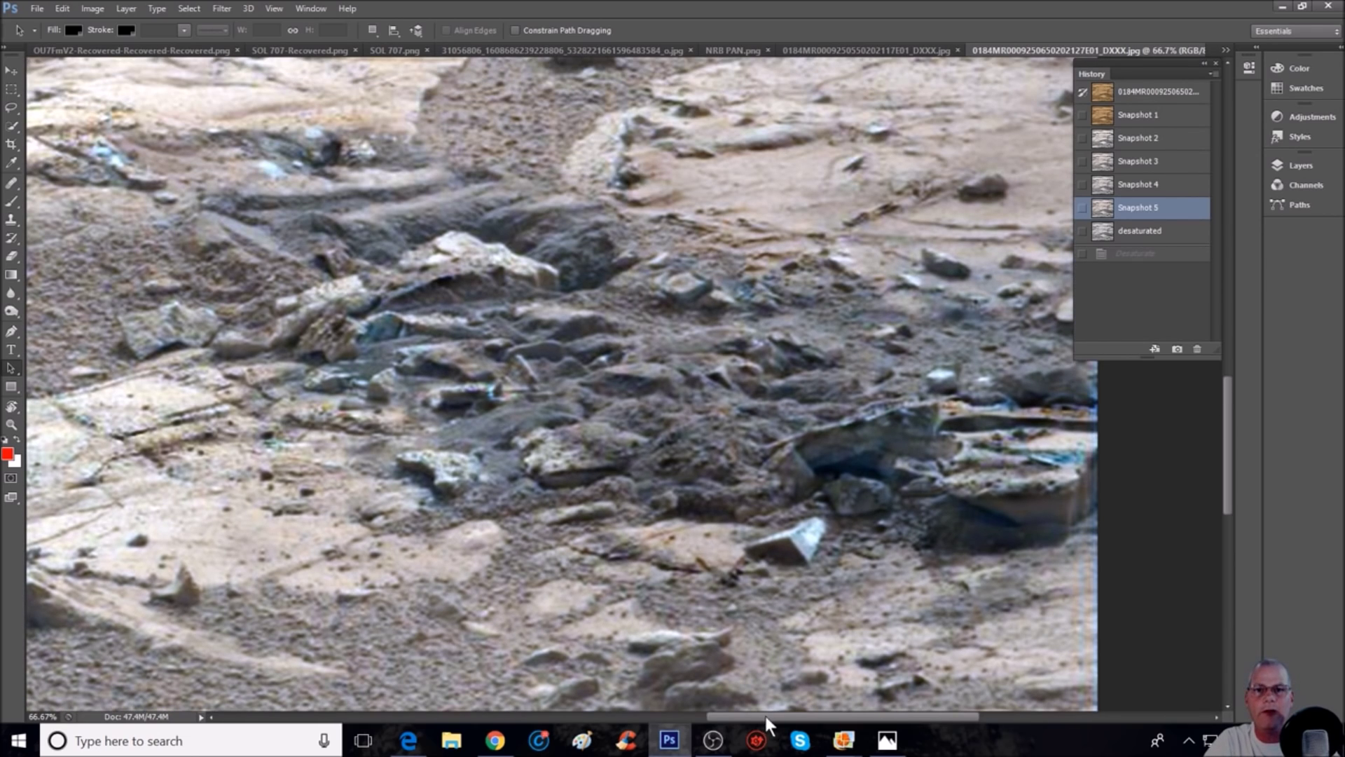
pyautogui.moveTo(765, 716); pyautogui.dragTo(688, 714)
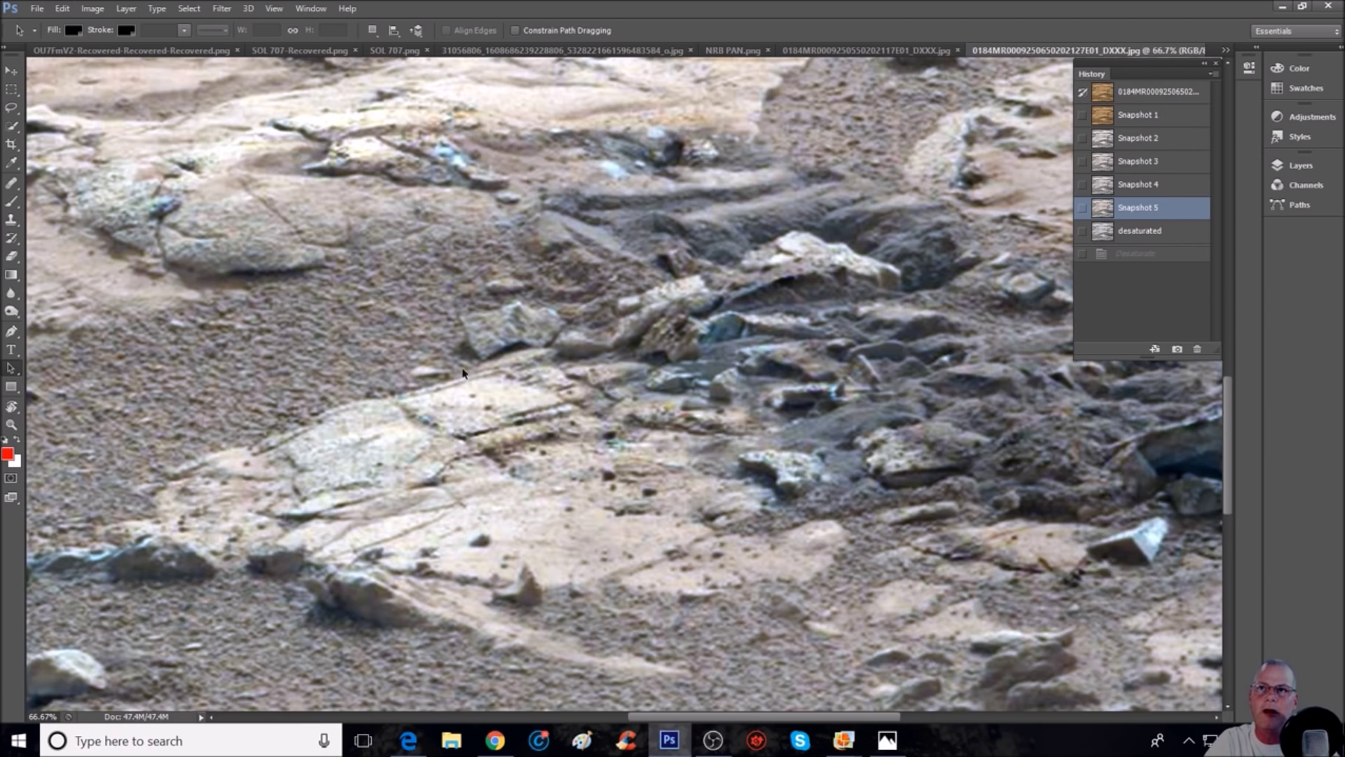
pyautogui.scroll(5, 462, 375)
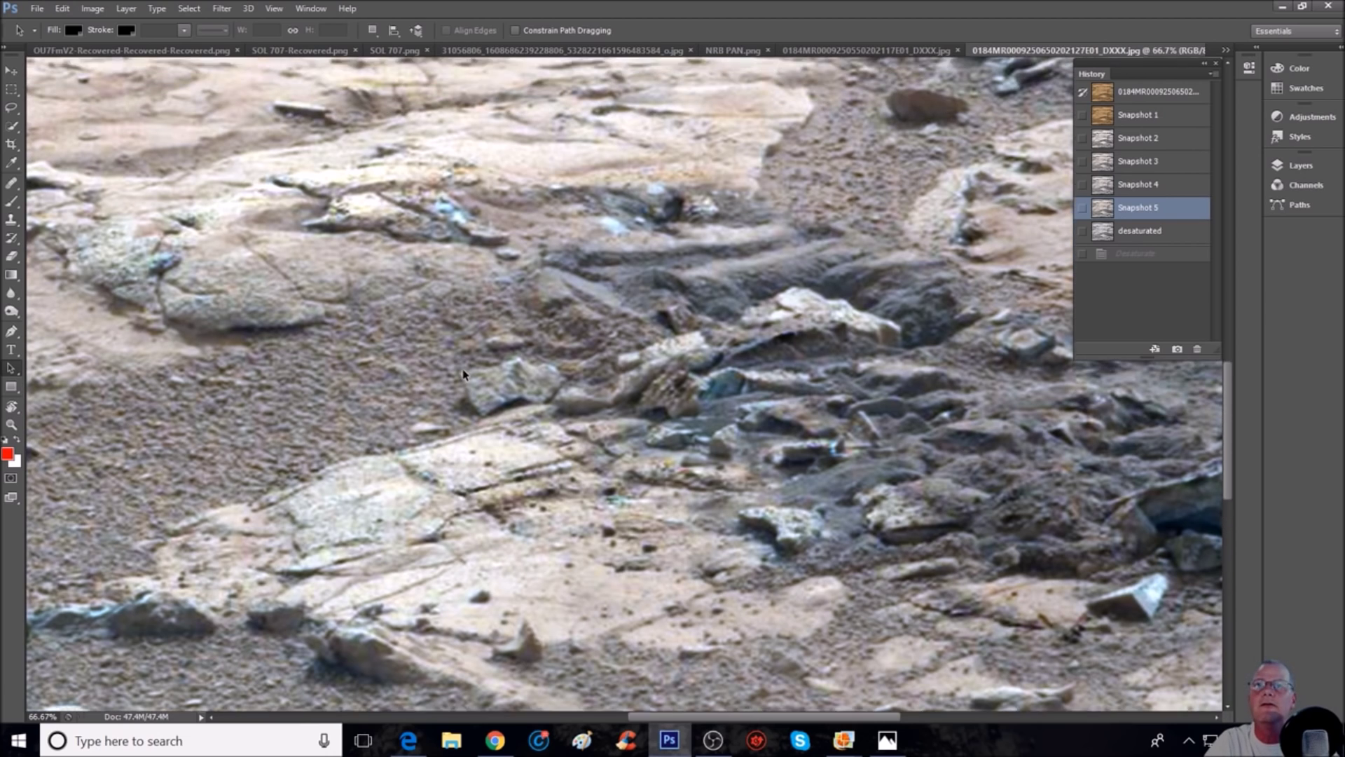
pyautogui.scroll(-3, 666, 438)
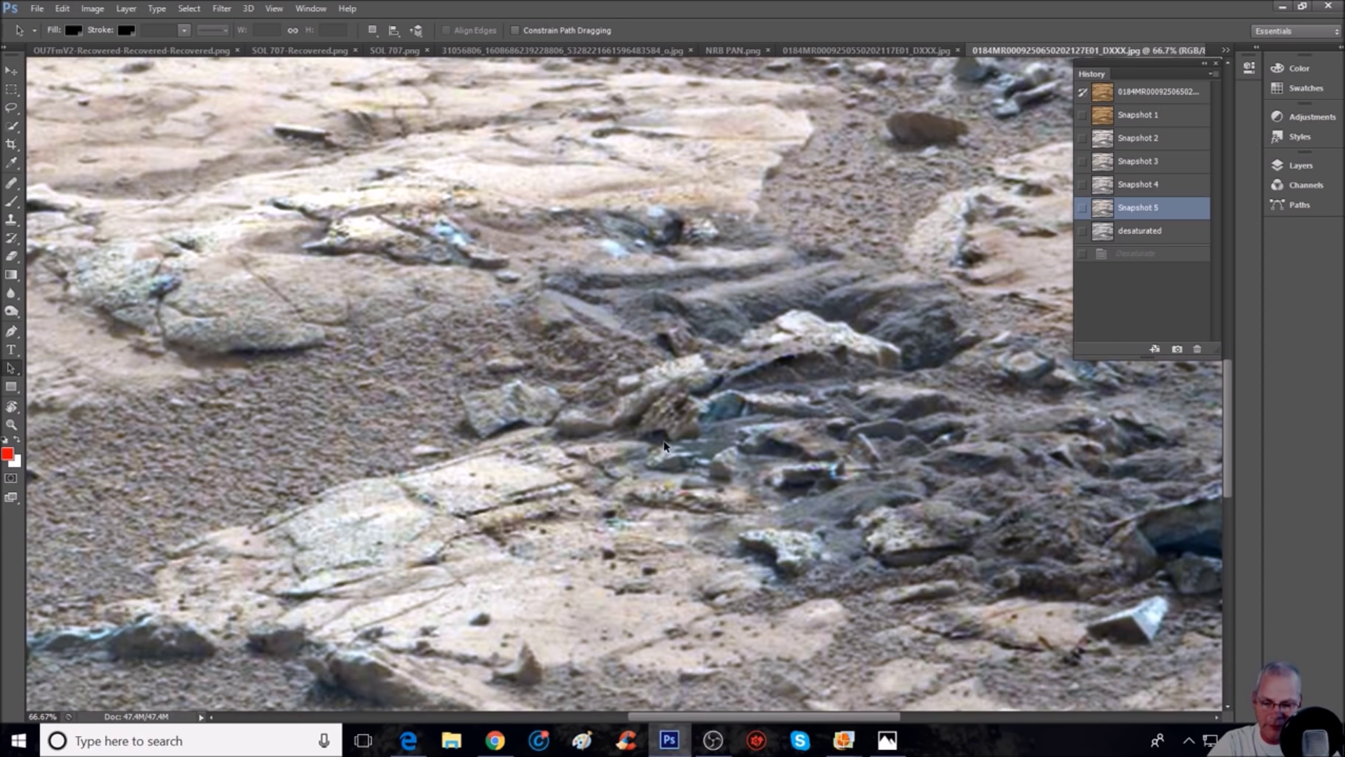
pyautogui.scroll(1, 664, 443)
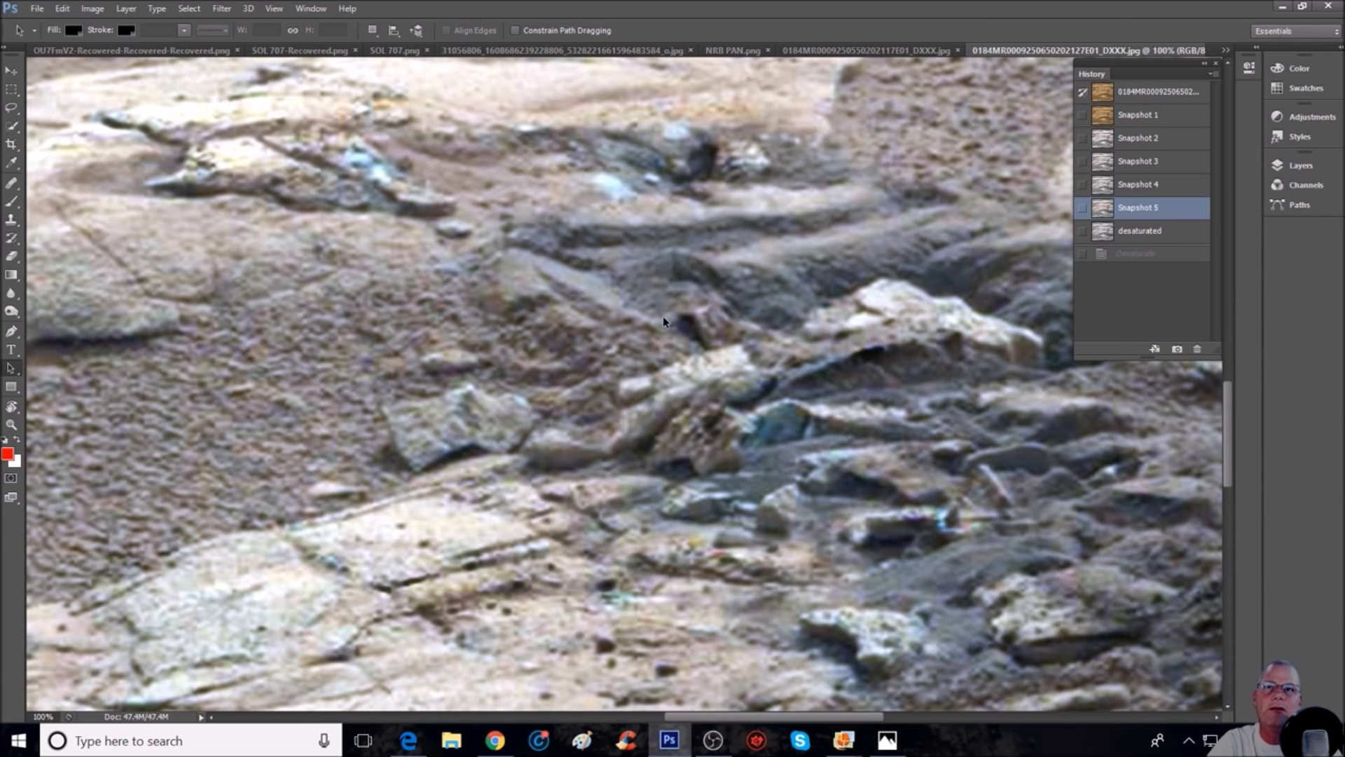
# - Pan the rover photo and view it in its original orange colours at 100% and 200%
pyautogui.scroll(1, 721, 329)
pyautogui.scroll(1, 743, 329)
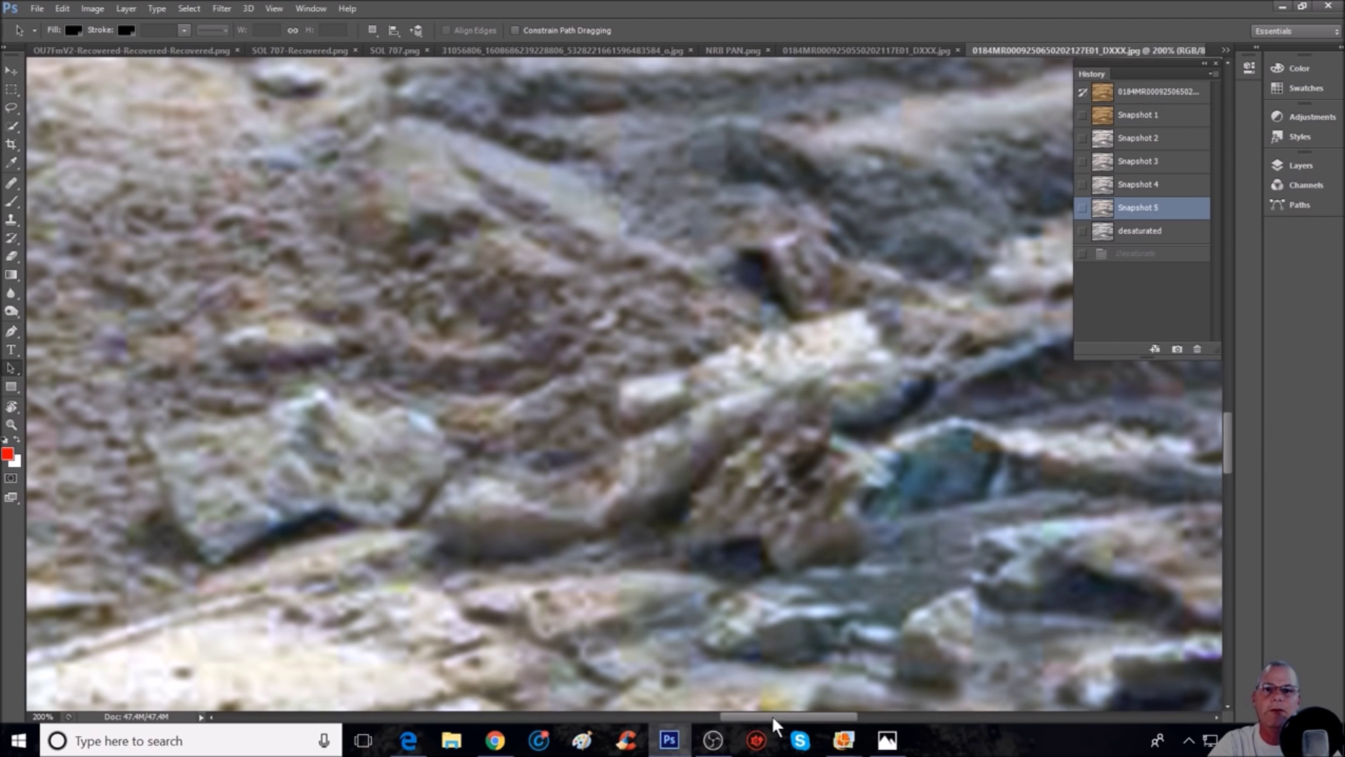
pyautogui.moveTo(773, 720); pyautogui.dragTo(805, 720)
pyautogui.scroll(4, 622, 455)
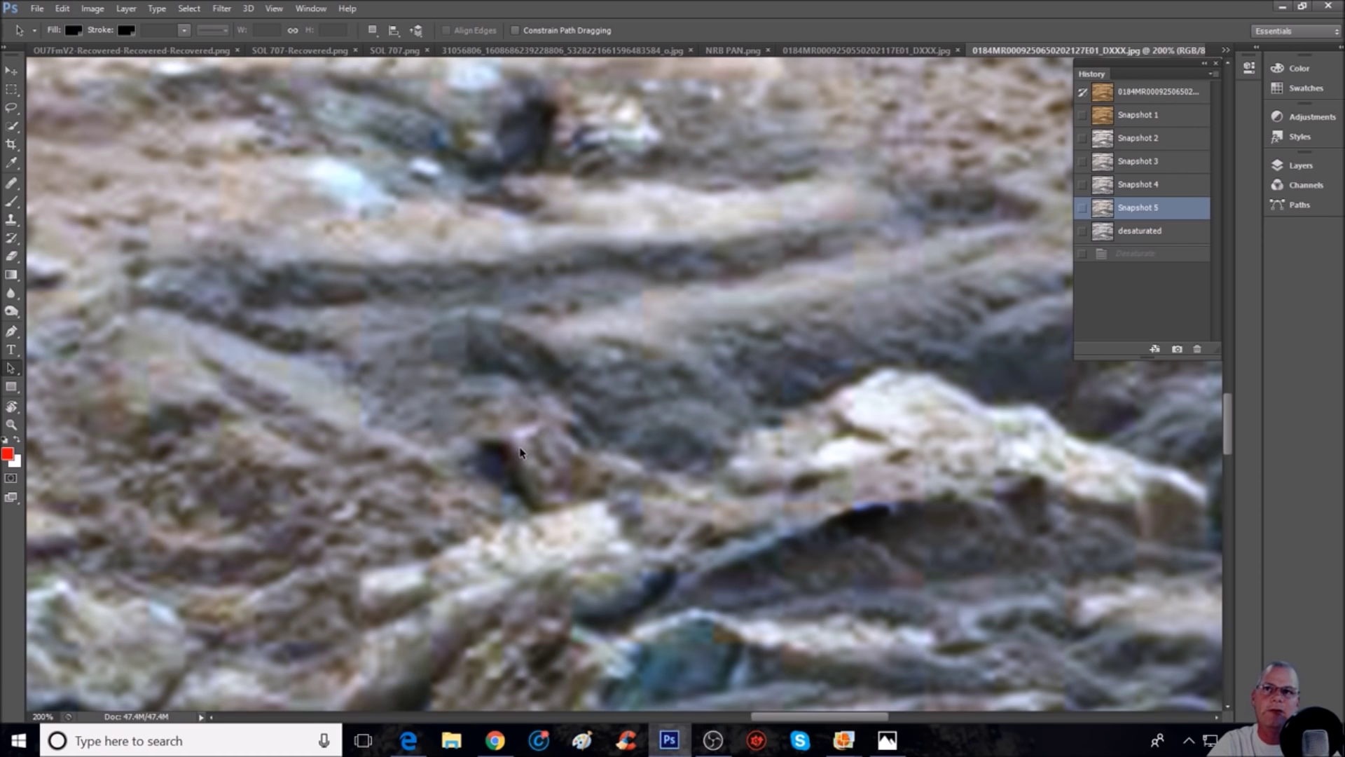
pyautogui.scroll(2, 585, 379)
pyautogui.scroll(5, 585, 379)
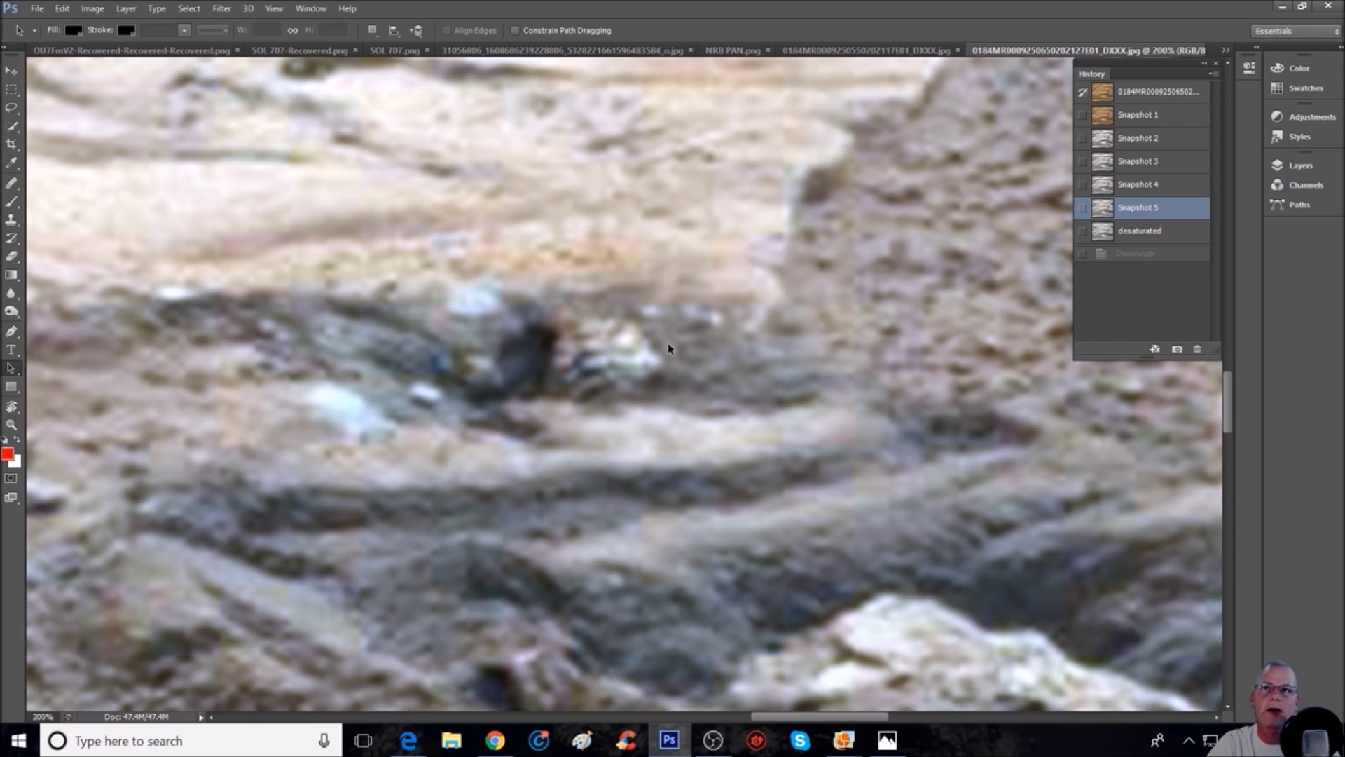
pyautogui.scroll(-2, 601, 329)
pyautogui.scroll(-1, 602, 338)
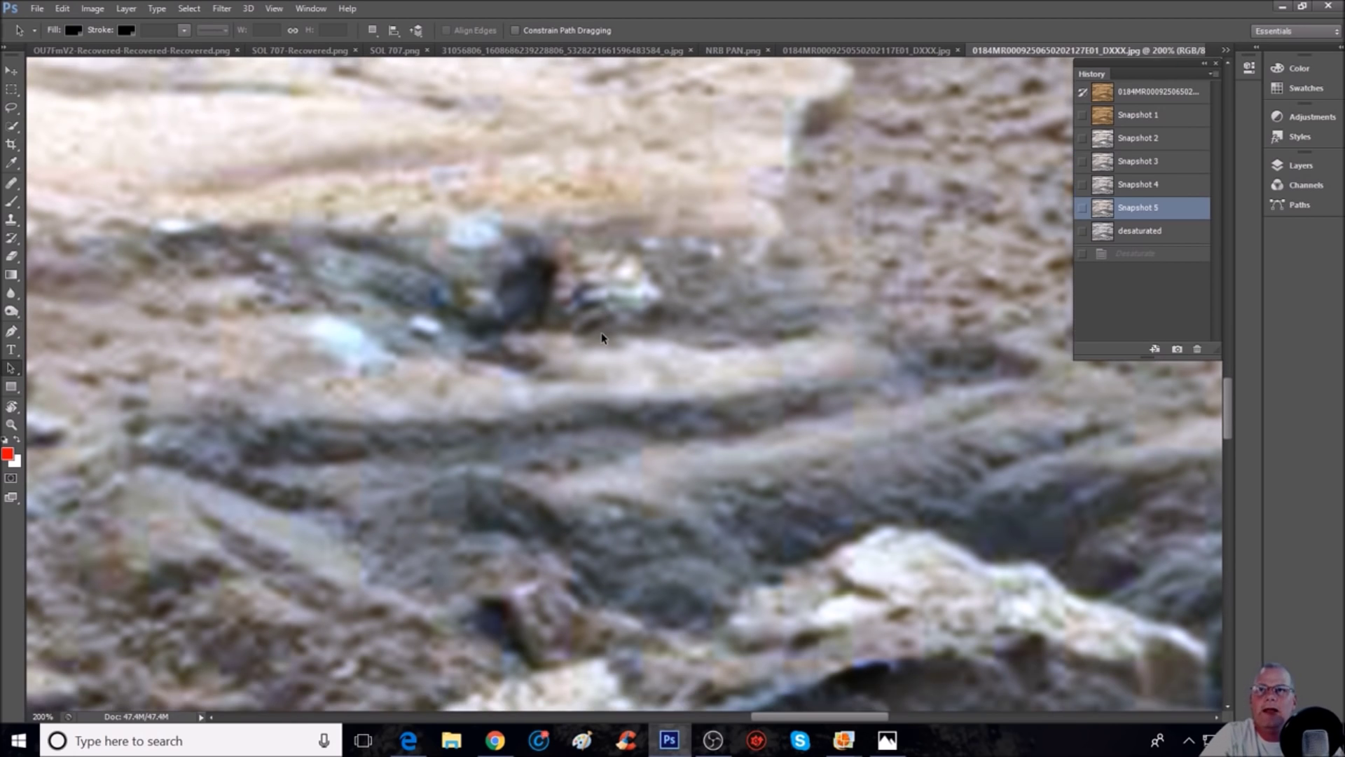
pyautogui.scroll(2, 602, 339)
pyautogui.hotkey('ctrl', '-')
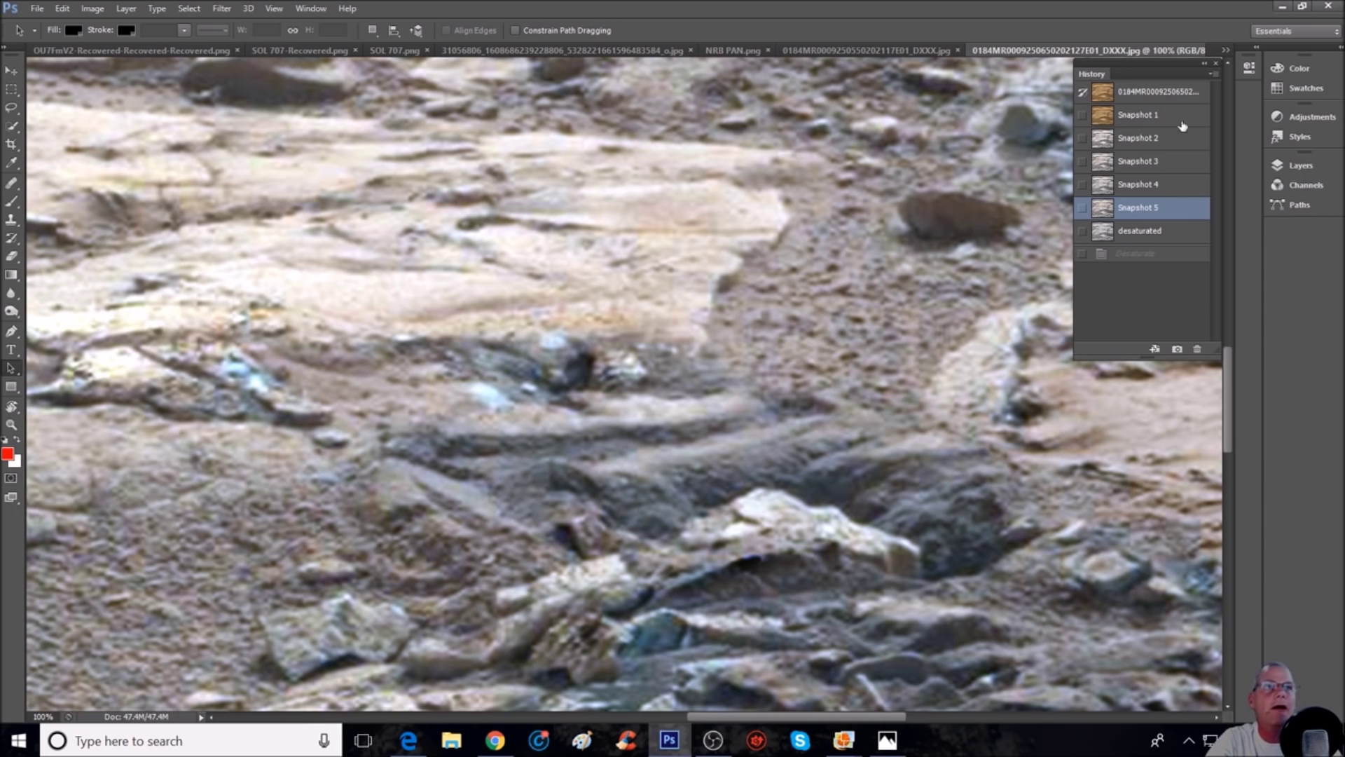
pyautogui.click(1184, 118)
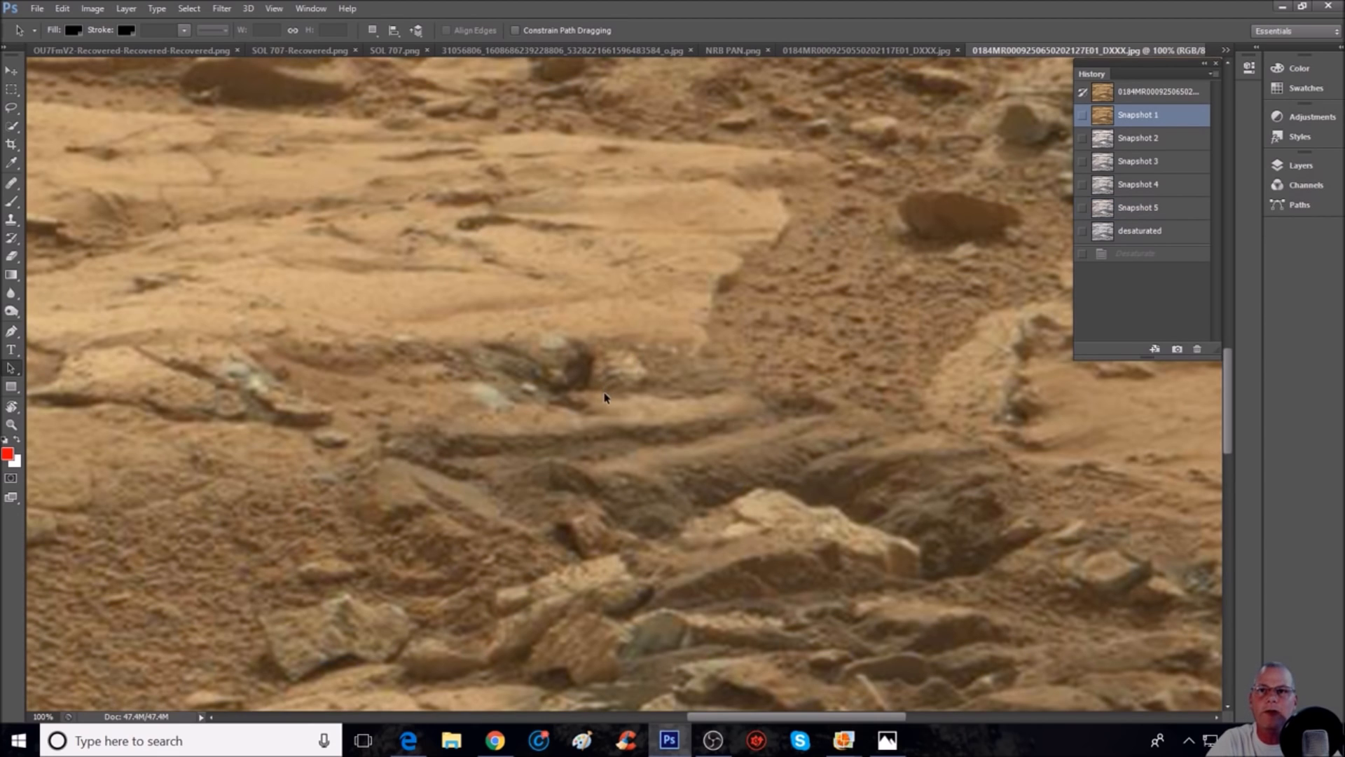
pyautogui.scroll(-2, 605, 399)
pyautogui.hotkey('ctrl', '+')
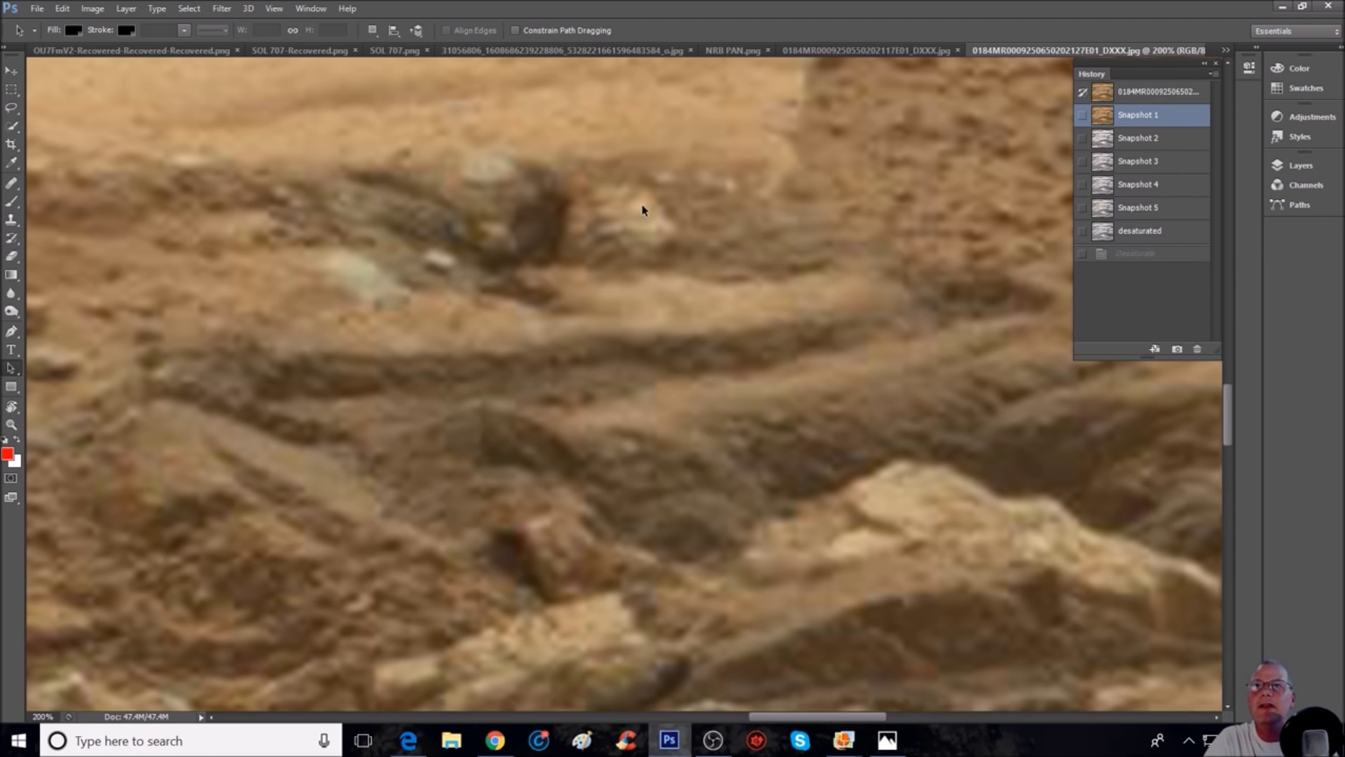
# - Restore the Snapshot 5 enhanced-colour version and zoom in on the terrain
pyautogui.hotkey('ctrl', '-')
pyautogui.click(1177, 209)
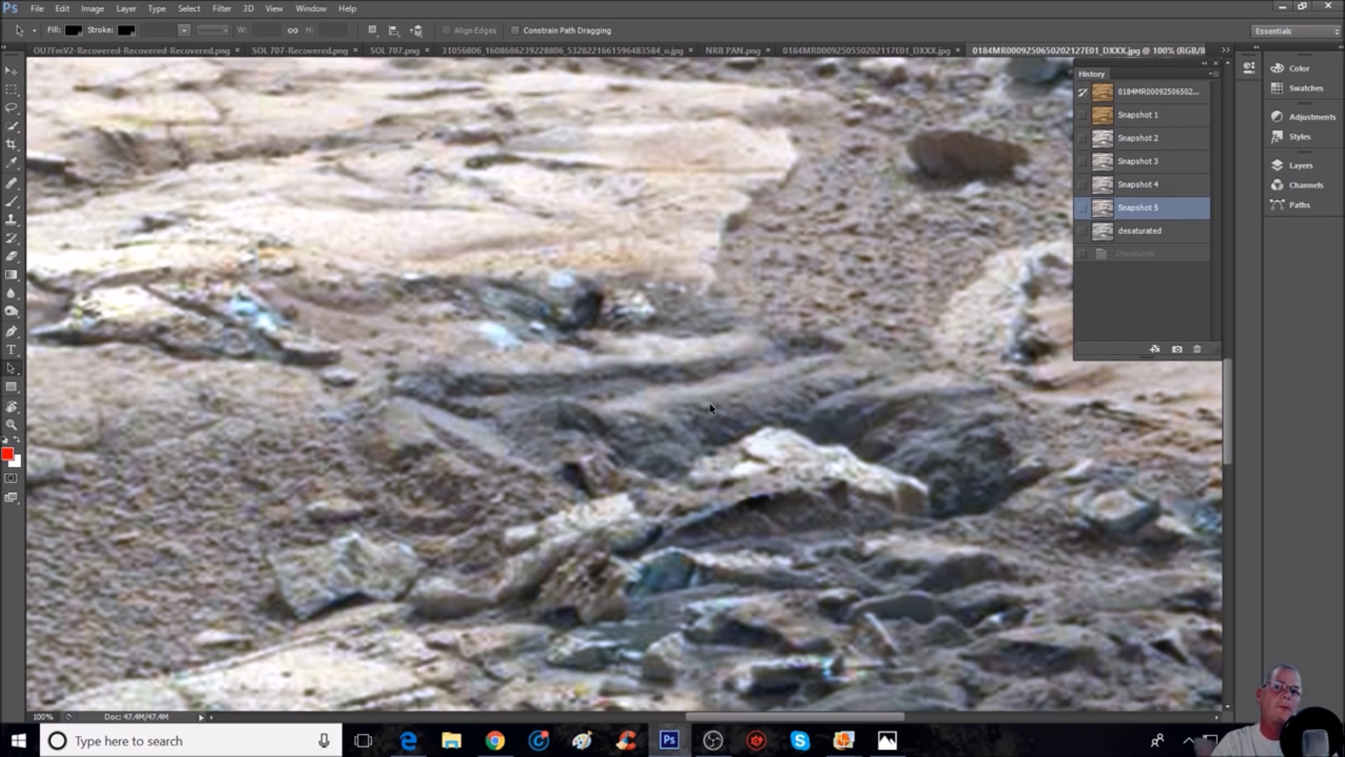
pyautogui.scroll(-5, 709, 407)
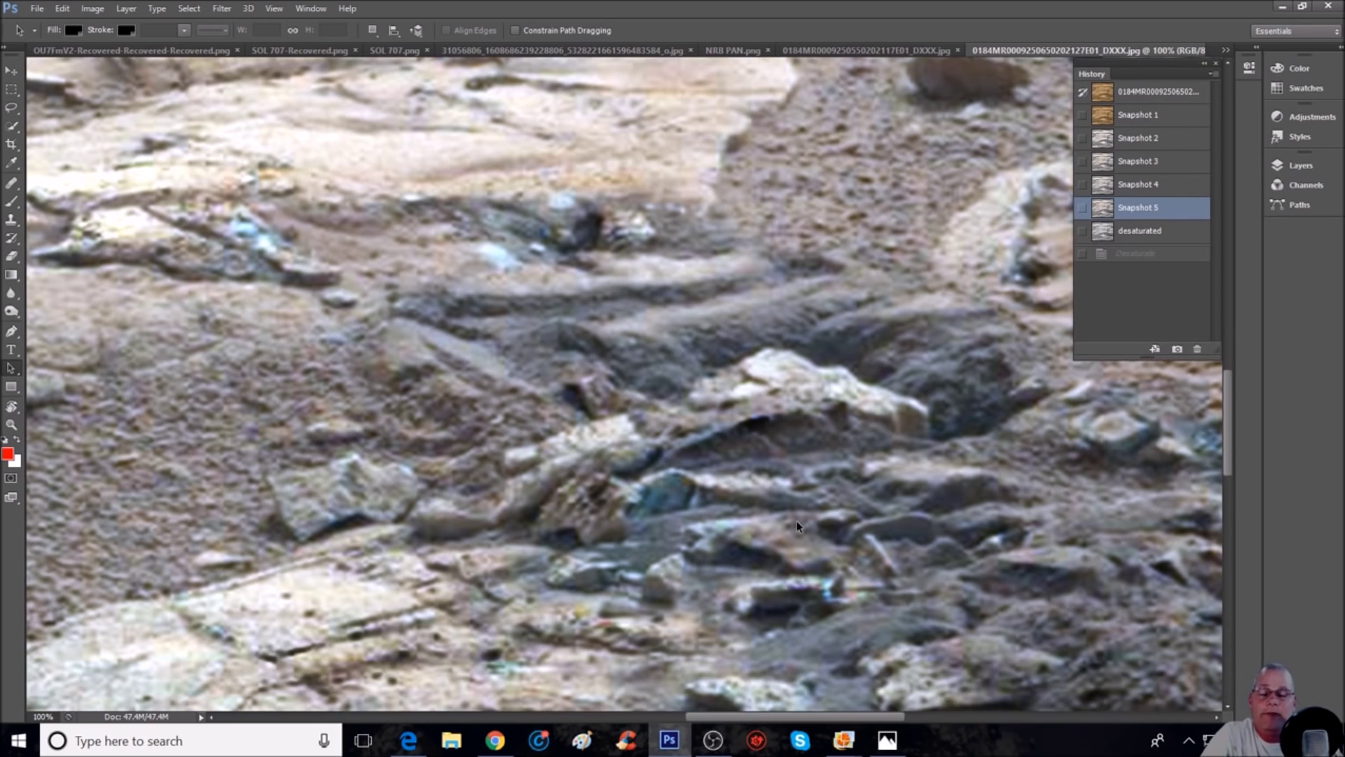
pyautogui.scroll(-2, 798, 527)
pyautogui.hotkey('ctrl', '+')
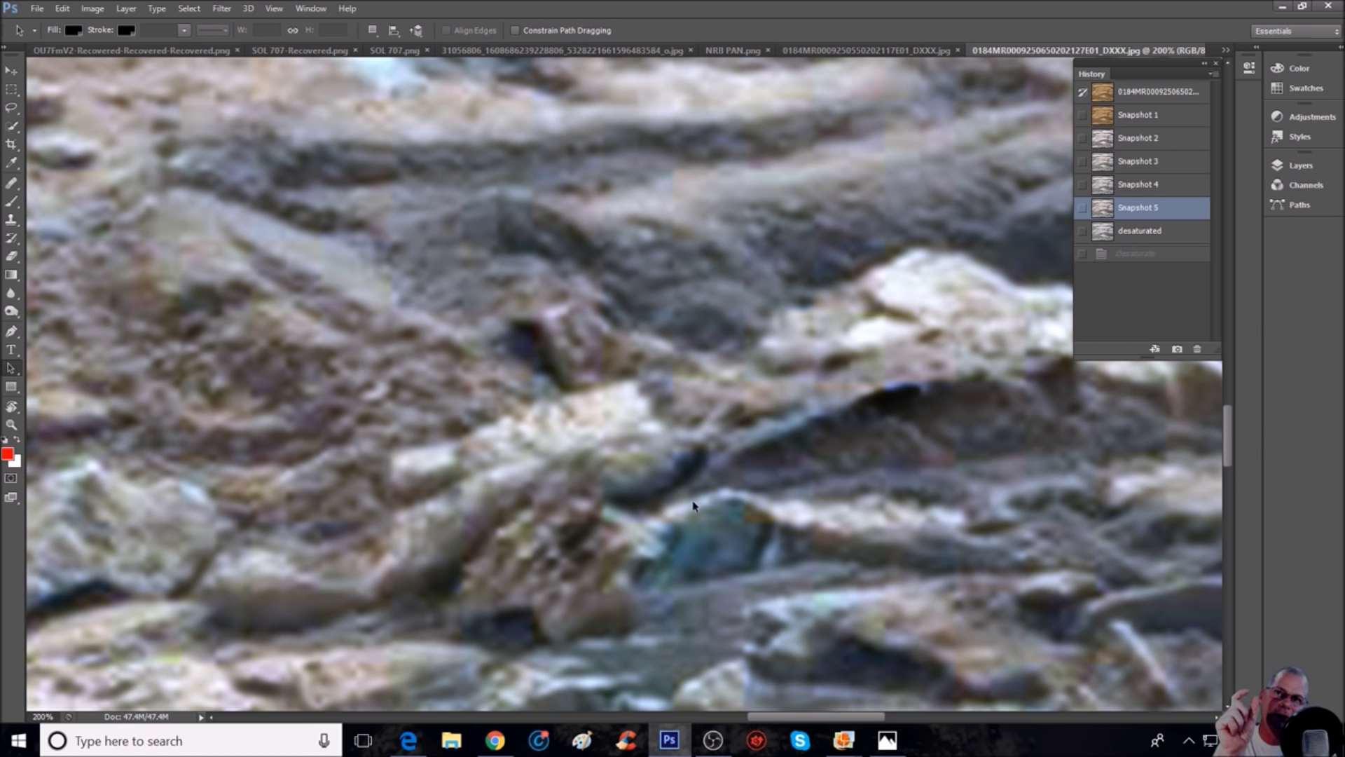
pyautogui.hotkey('ctrl', '-')
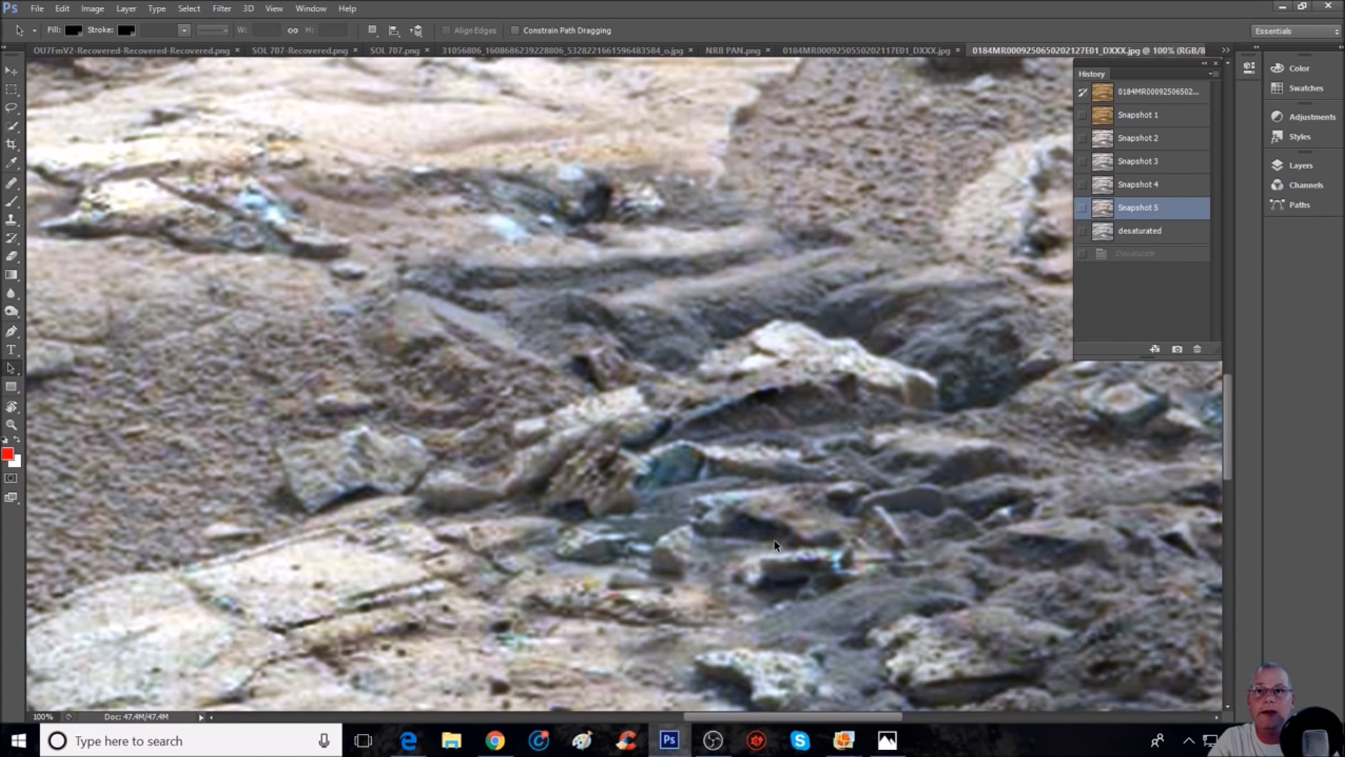
pyautogui.scroll(10, 279, 475)
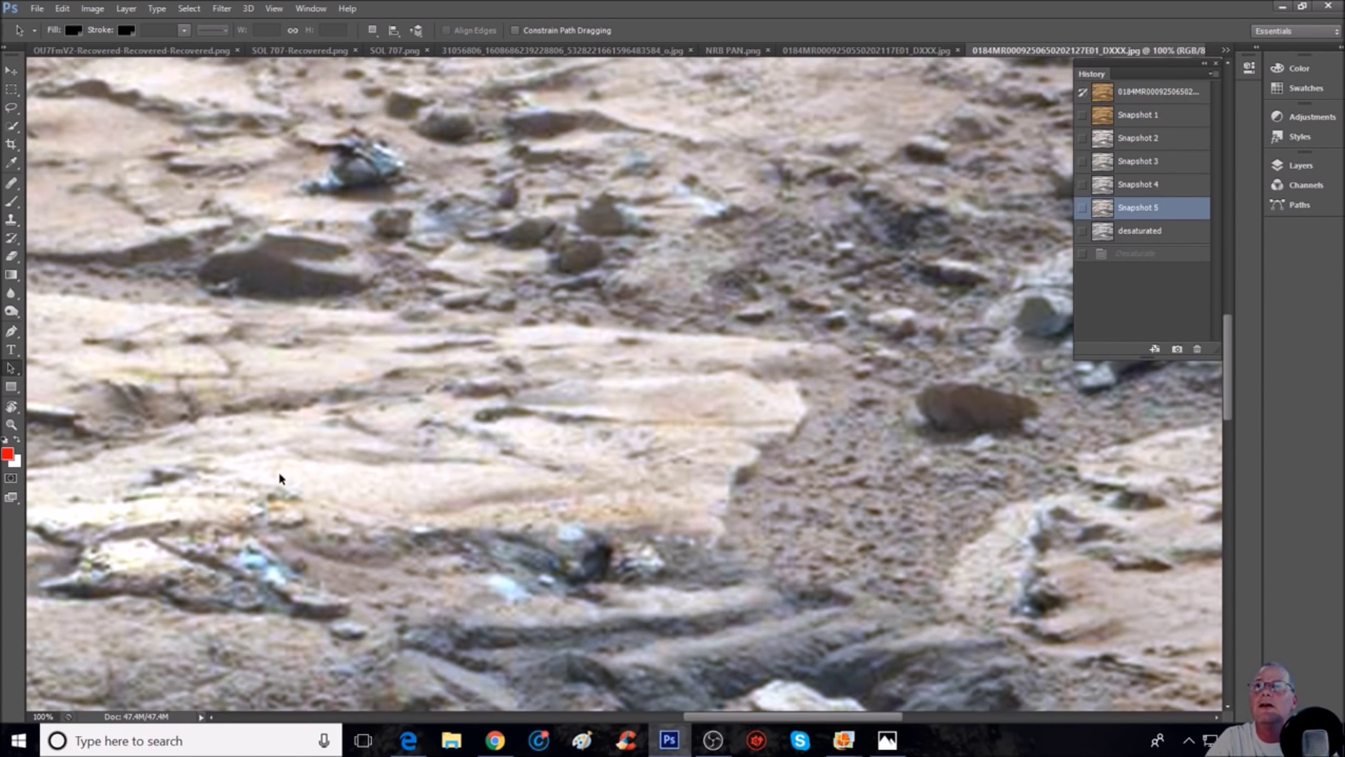
pyautogui.scroll(2, 393, 480)
pyautogui.moveTo(754, 715); pyautogui.dragTo(687, 715)
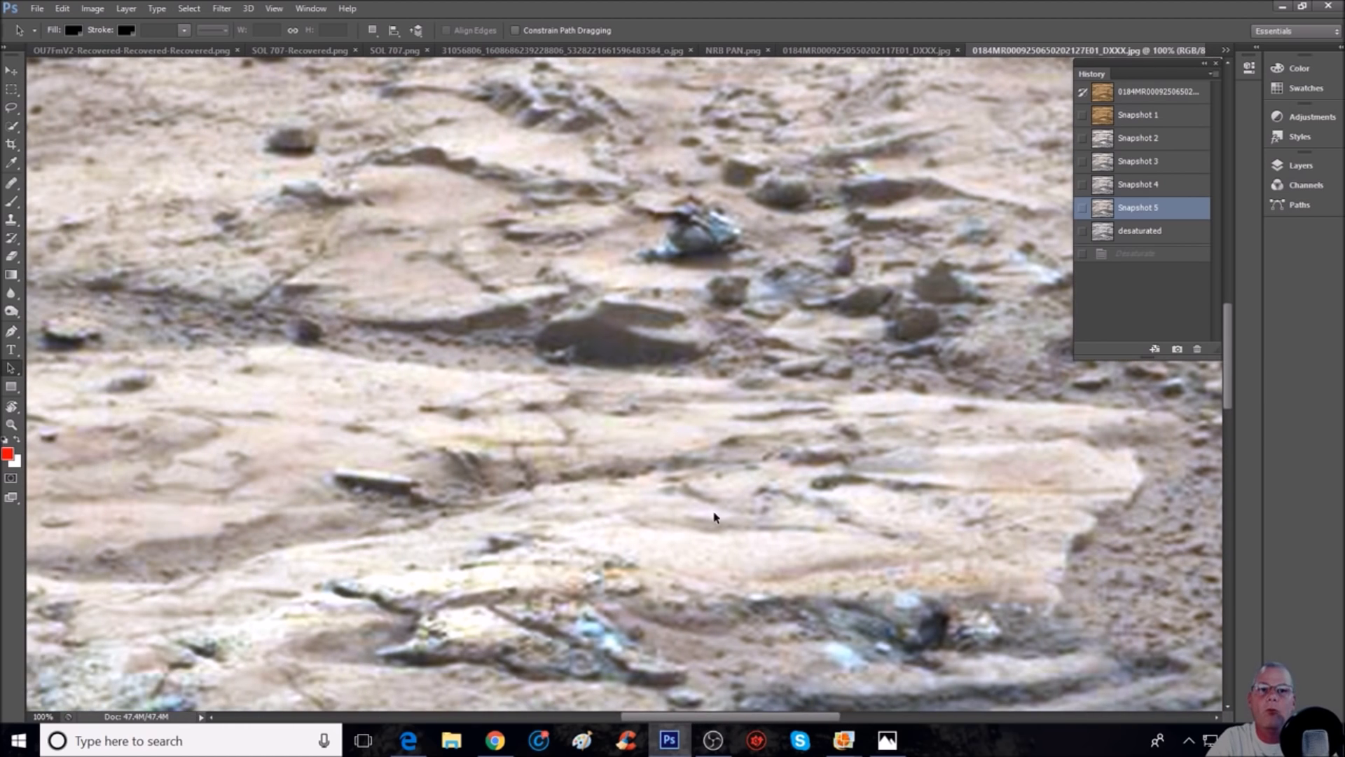
pyautogui.scroll(5, 757, 418)
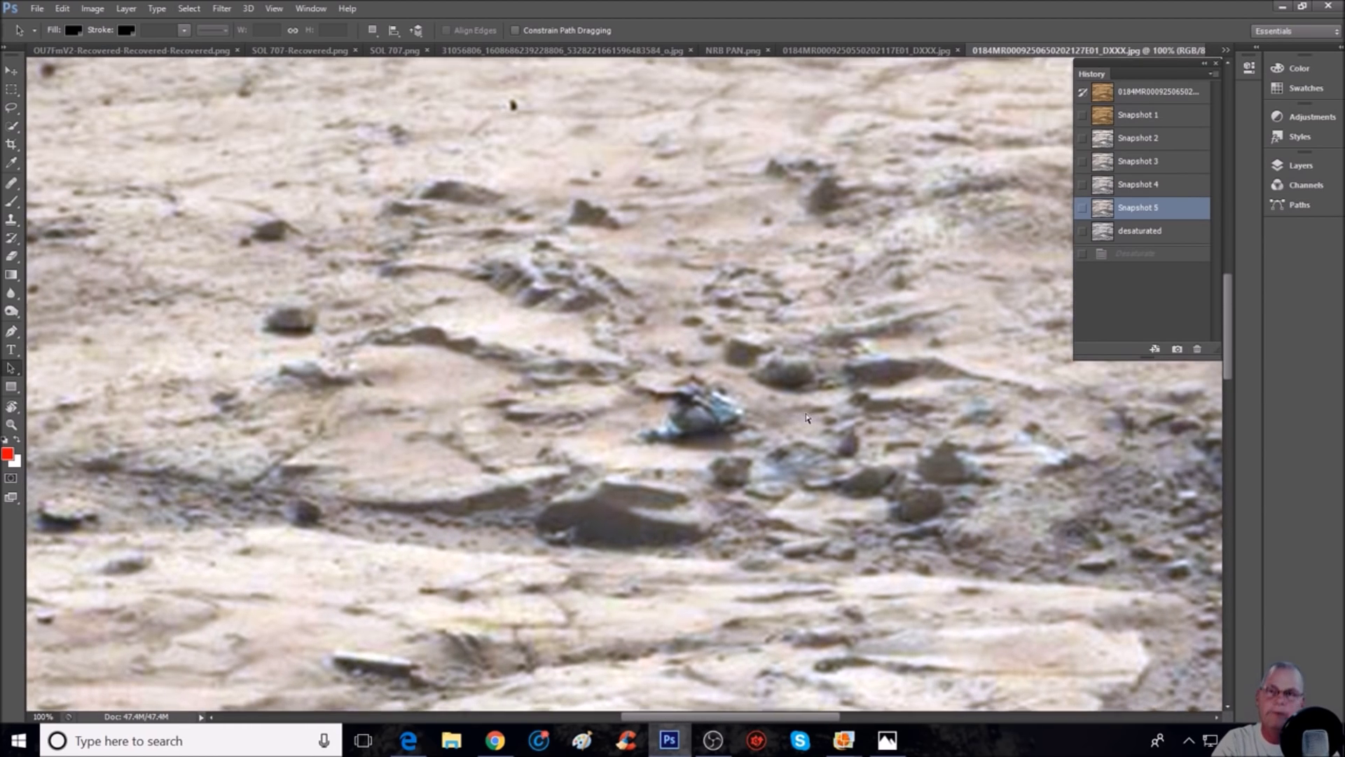
pyautogui.hotkey('ctrl', '+')
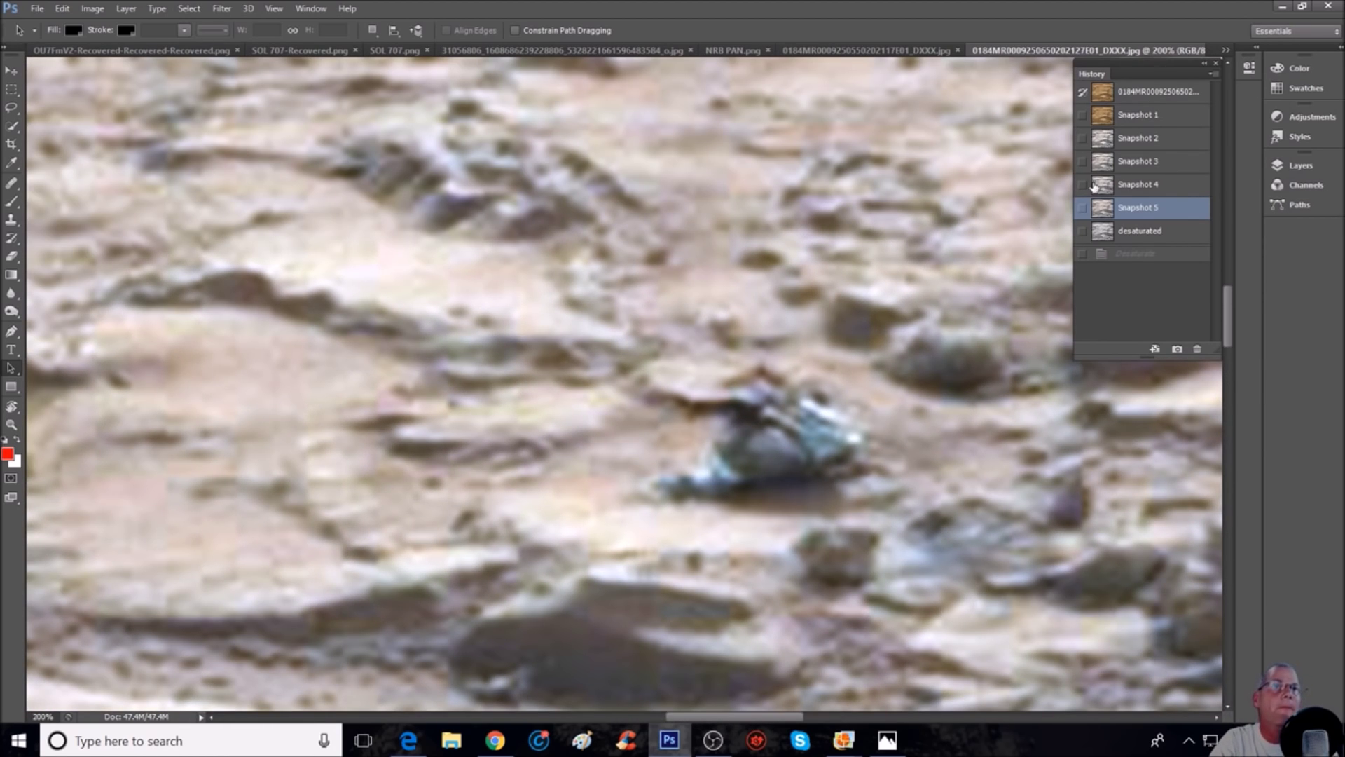
pyautogui.click(1153, 114)
pyautogui.moveTo(699, 713)
pyautogui.mouseDown()
pyautogui.moveTo(740, 713)
pyautogui.moveTo(717, 713)
pyautogui.mouseUp()
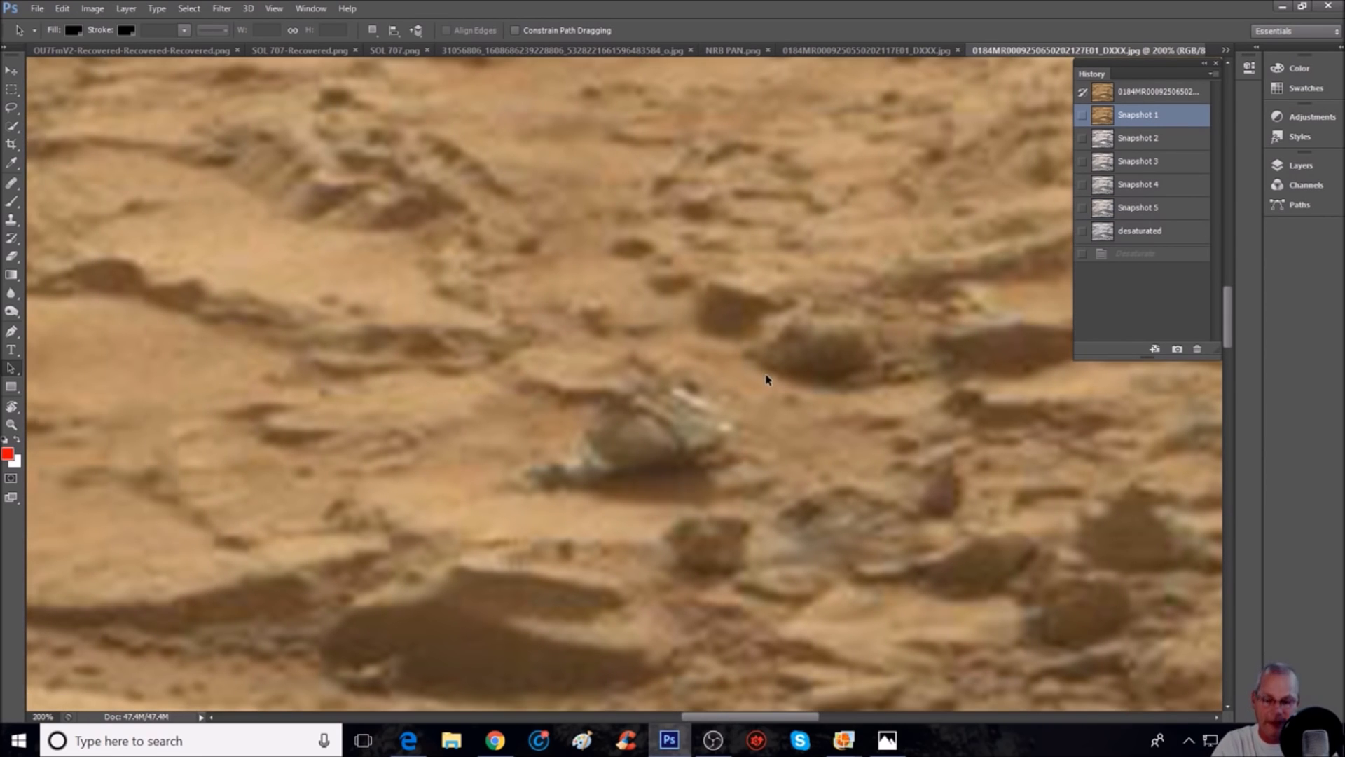
pyautogui.hotkey('ctrl', '+')
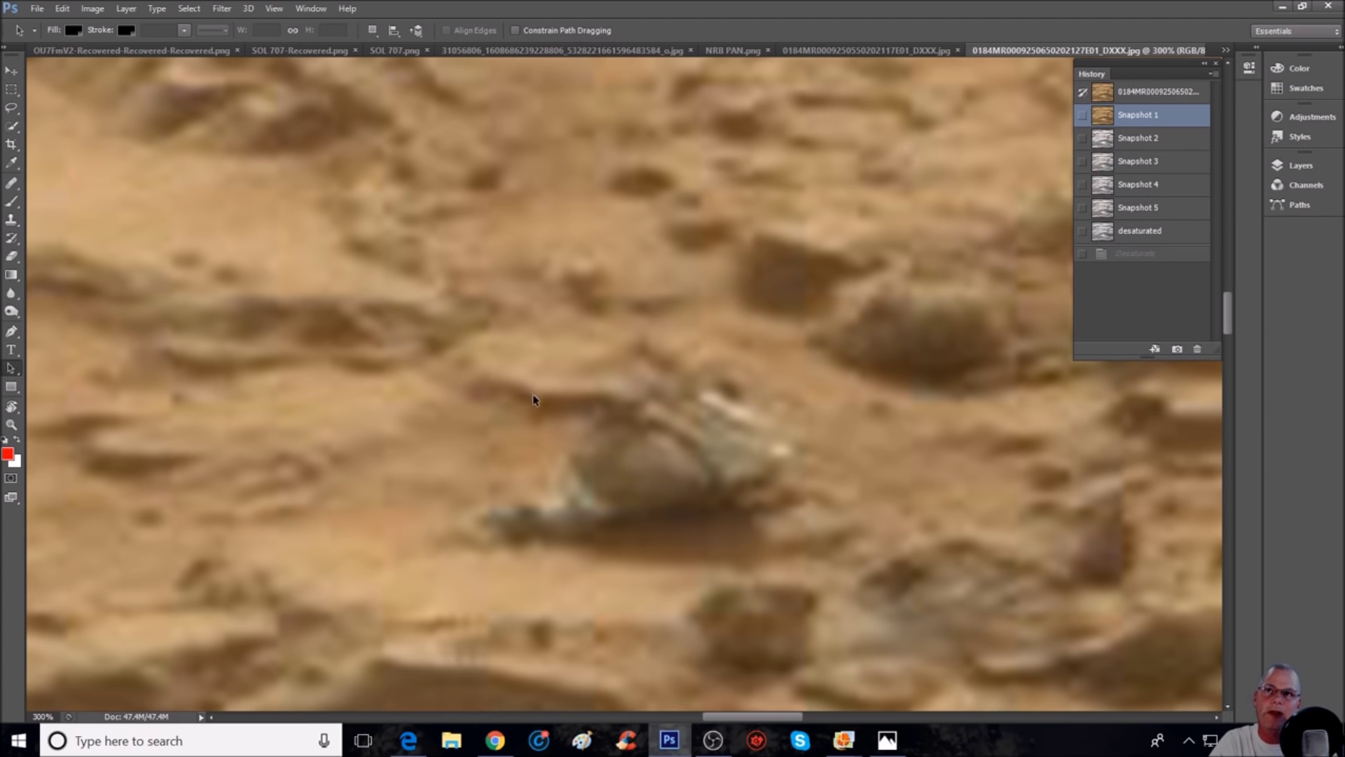
pyautogui.click(1149, 141)
pyautogui.click(1175, 208)
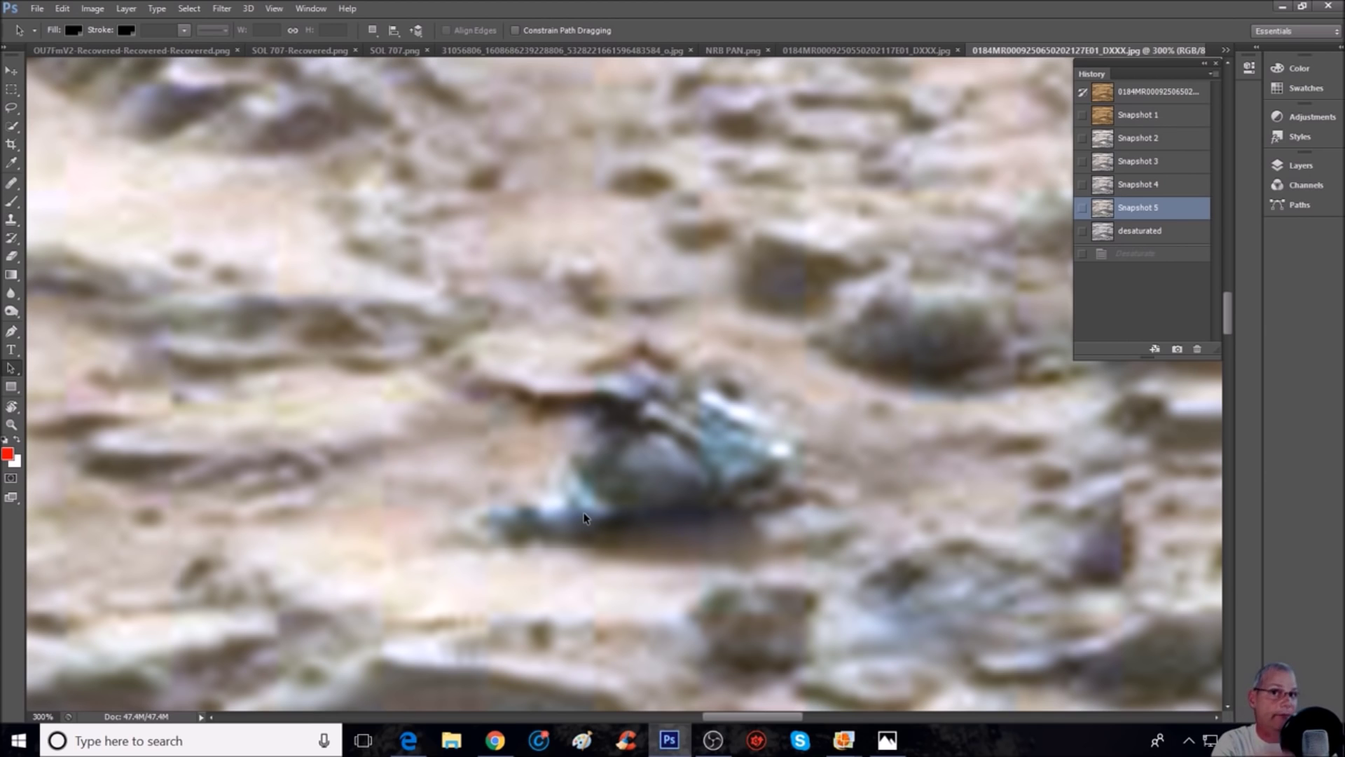
pyautogui.hotkey('ctrl', '-')
pyautogui.hotkey('ctrl', '-')
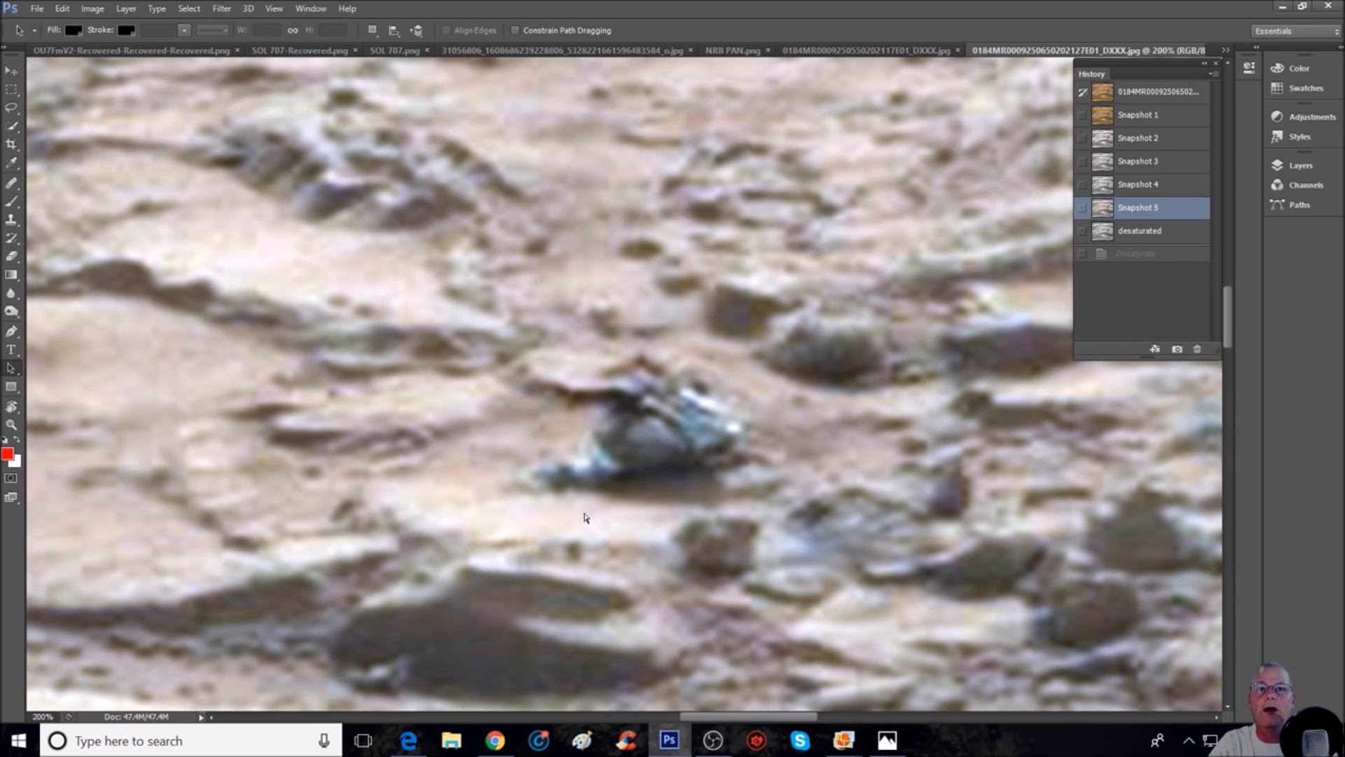
pyautogui.scroll(1, 420, 350)
pyautogui.scroll(-6, 476, 378)
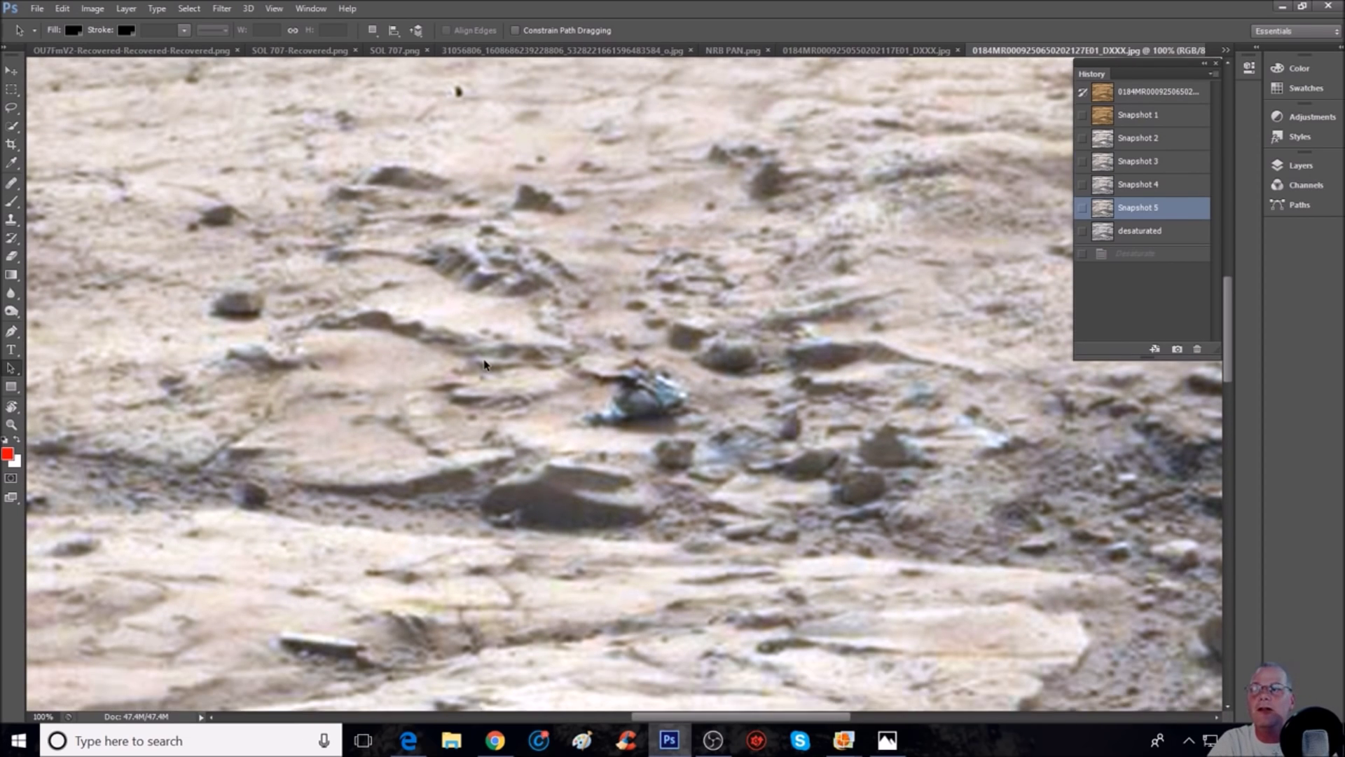
pyautogui.scroll(-2, 477, 406)
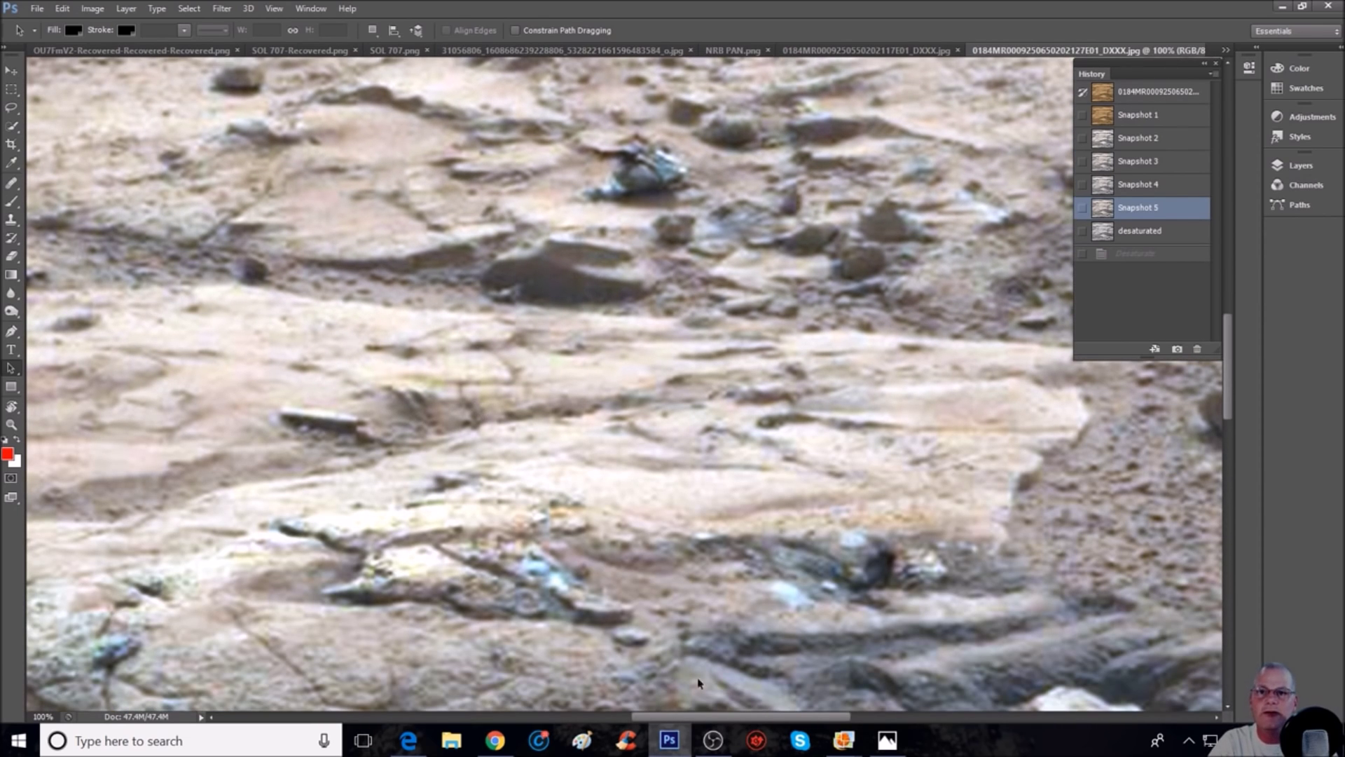
pyautogui.moveTo(732, 716); pyautogui.dragTo(653, 714)
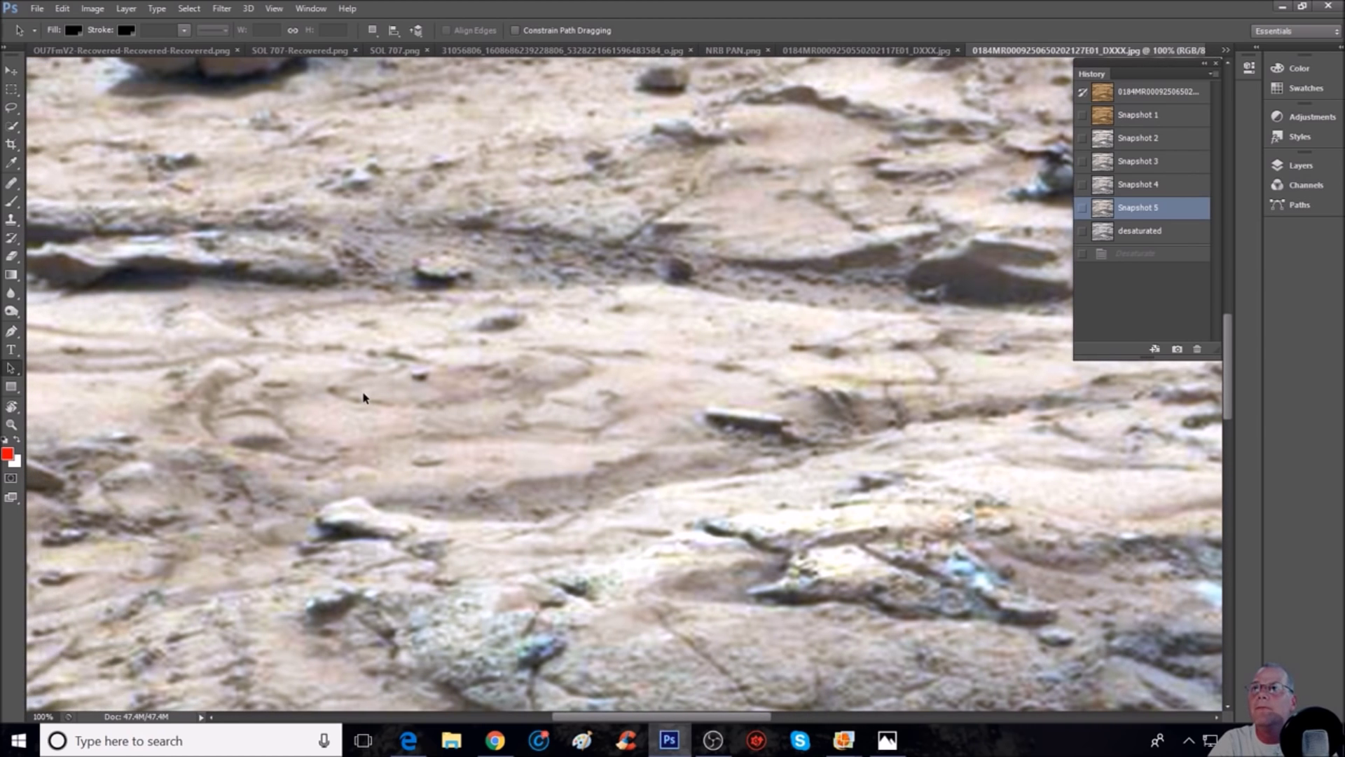
pyautogui.scroll(1, 364, 396)
pyautogui.scroll(10, 364, 397)
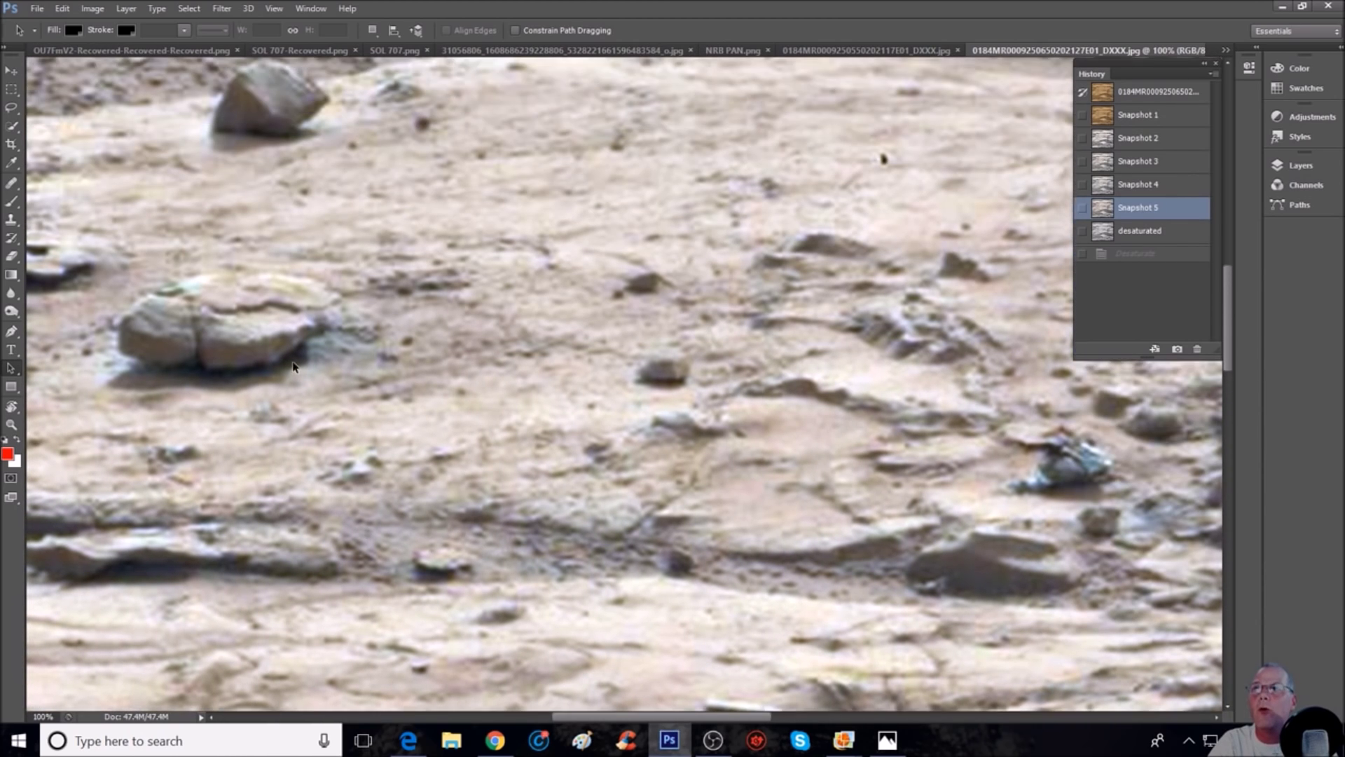
pyautogui.scroll(6, 286, 365)
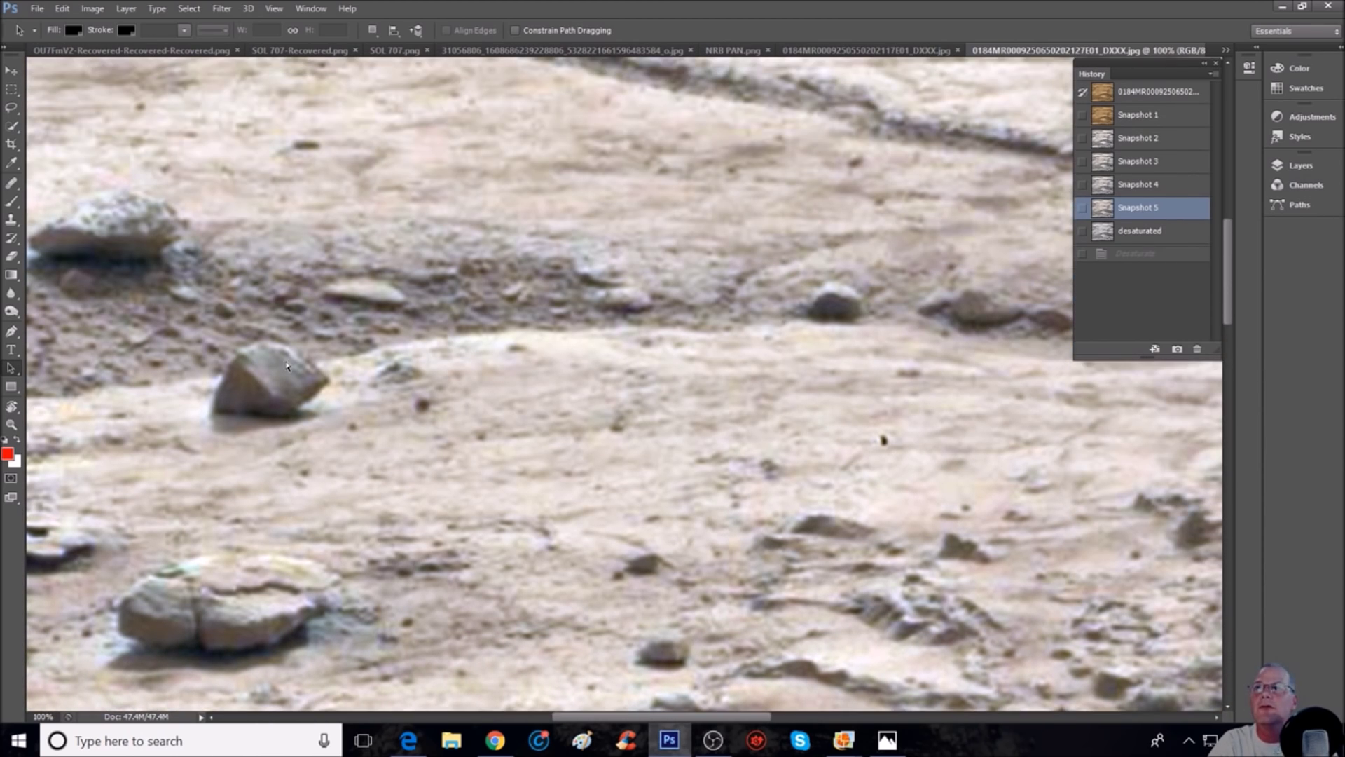
pyautogui.hotkey('ctrl', '-')
pyautogui.hotkey('ctrl', '-')
pyautogui.scroll(5, 748, 333)
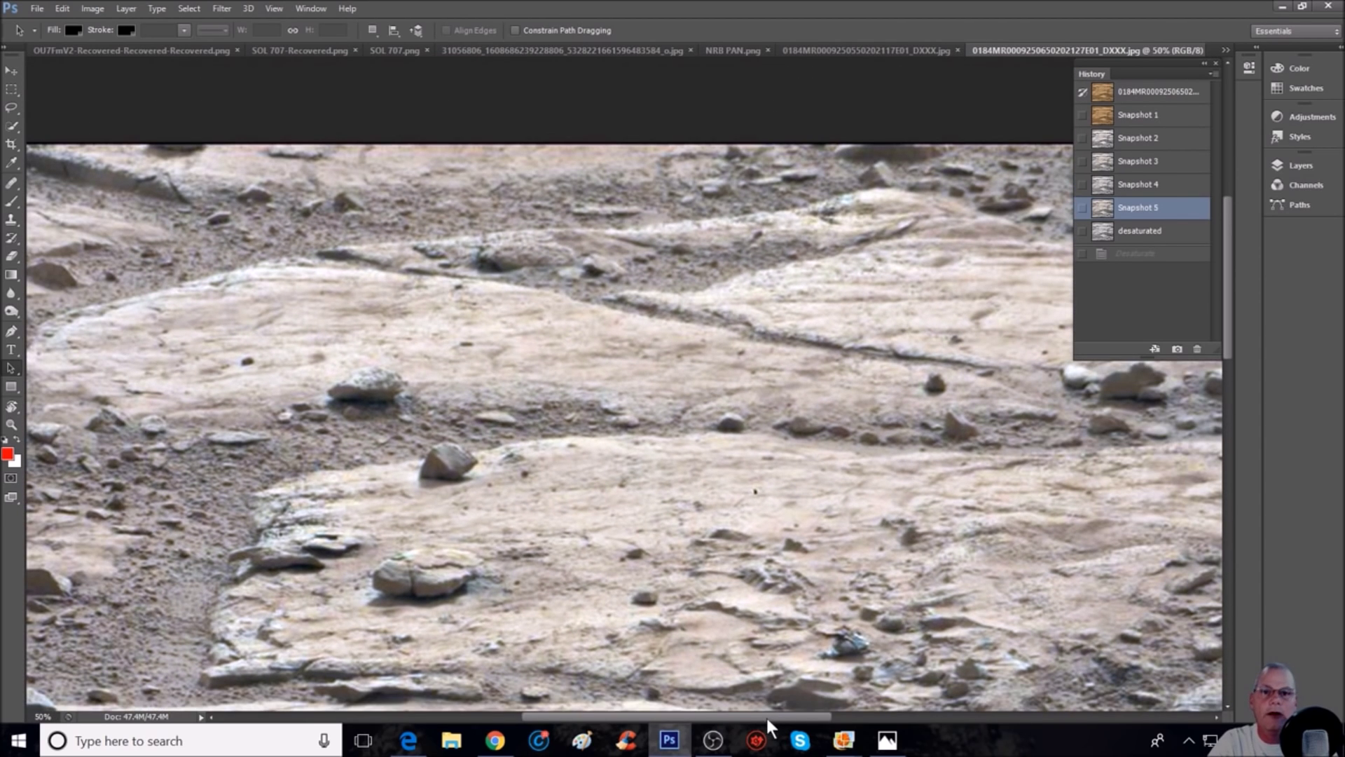
pyautogui.moveTo(767, 718); pyautogui.dragTo(904, 716)
pyautogui.hotkey('ctrl', '+')
pyautogui.hotkey('ctrl', '+')
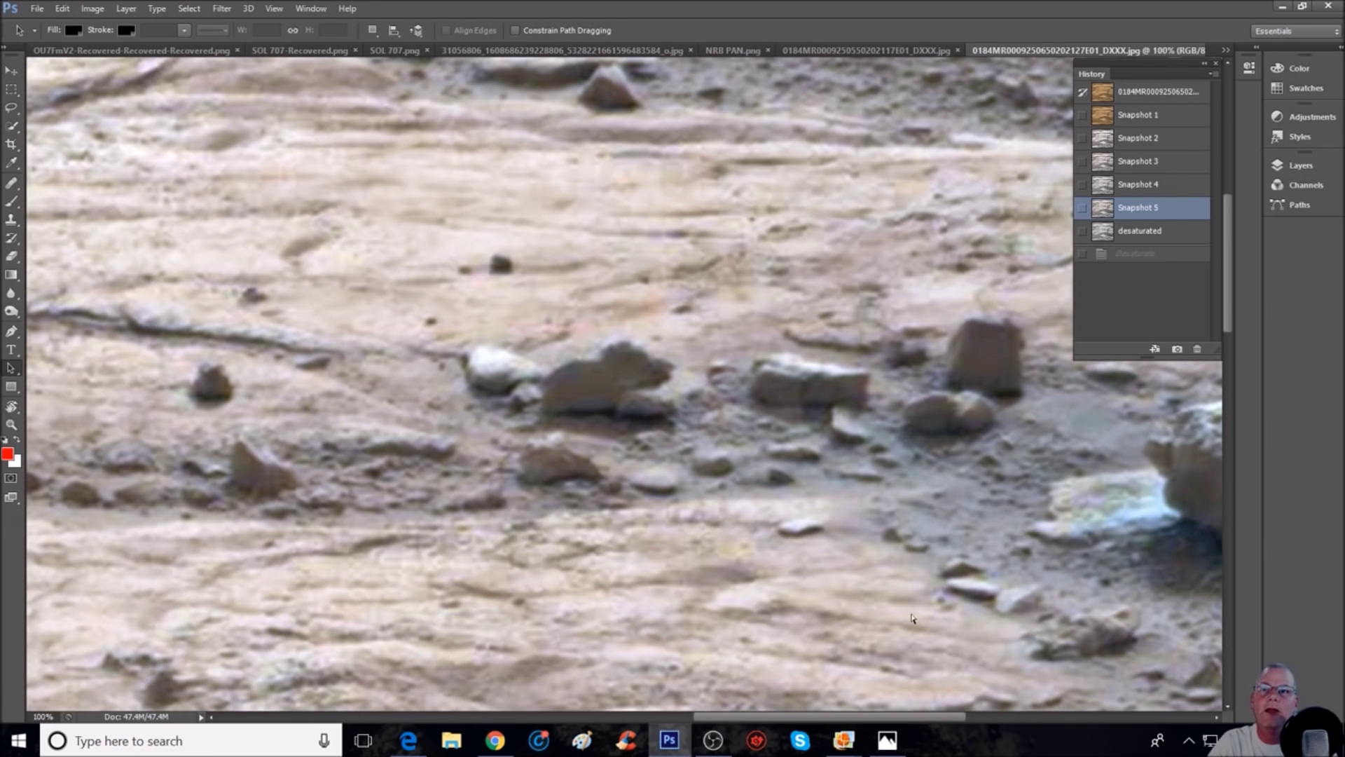
pyautogui.hotkey('ctrl', '+')
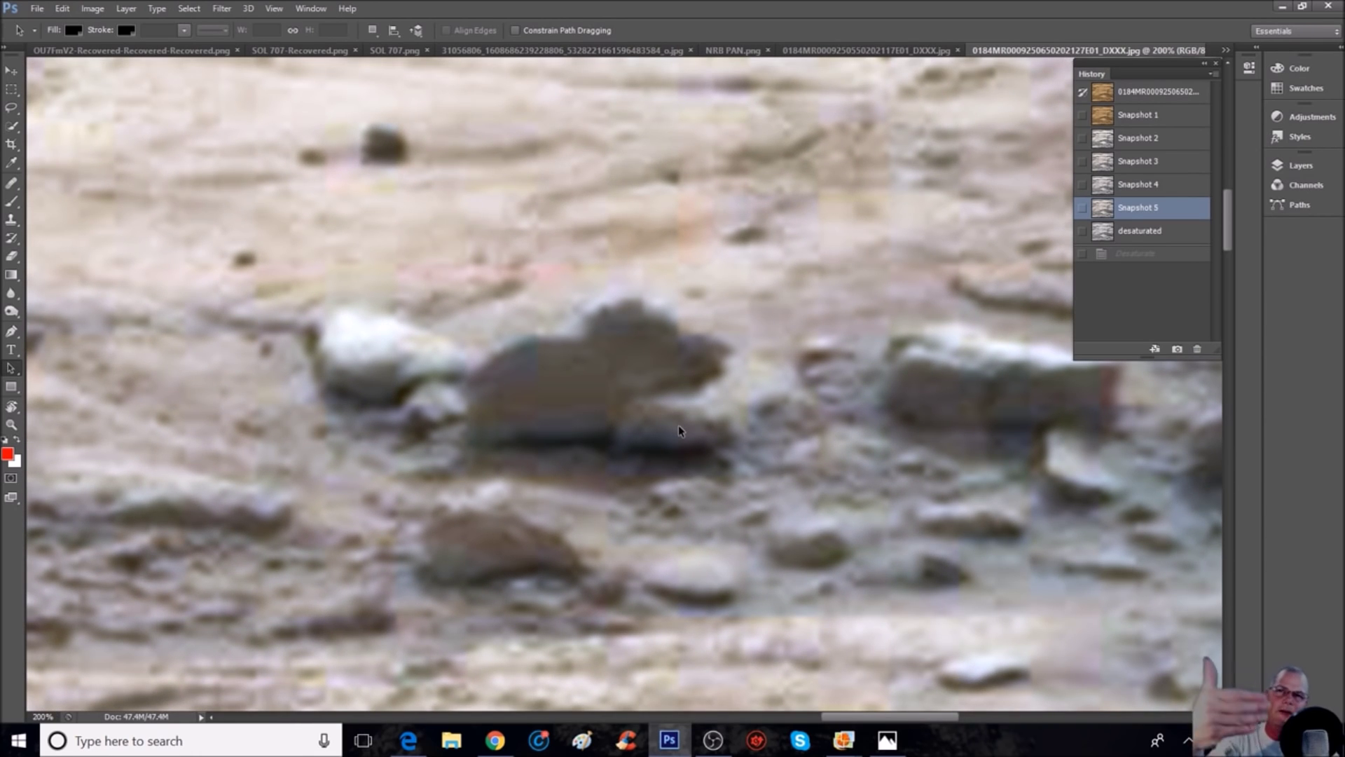
pyautogui.hotkey('ctrl', '+')
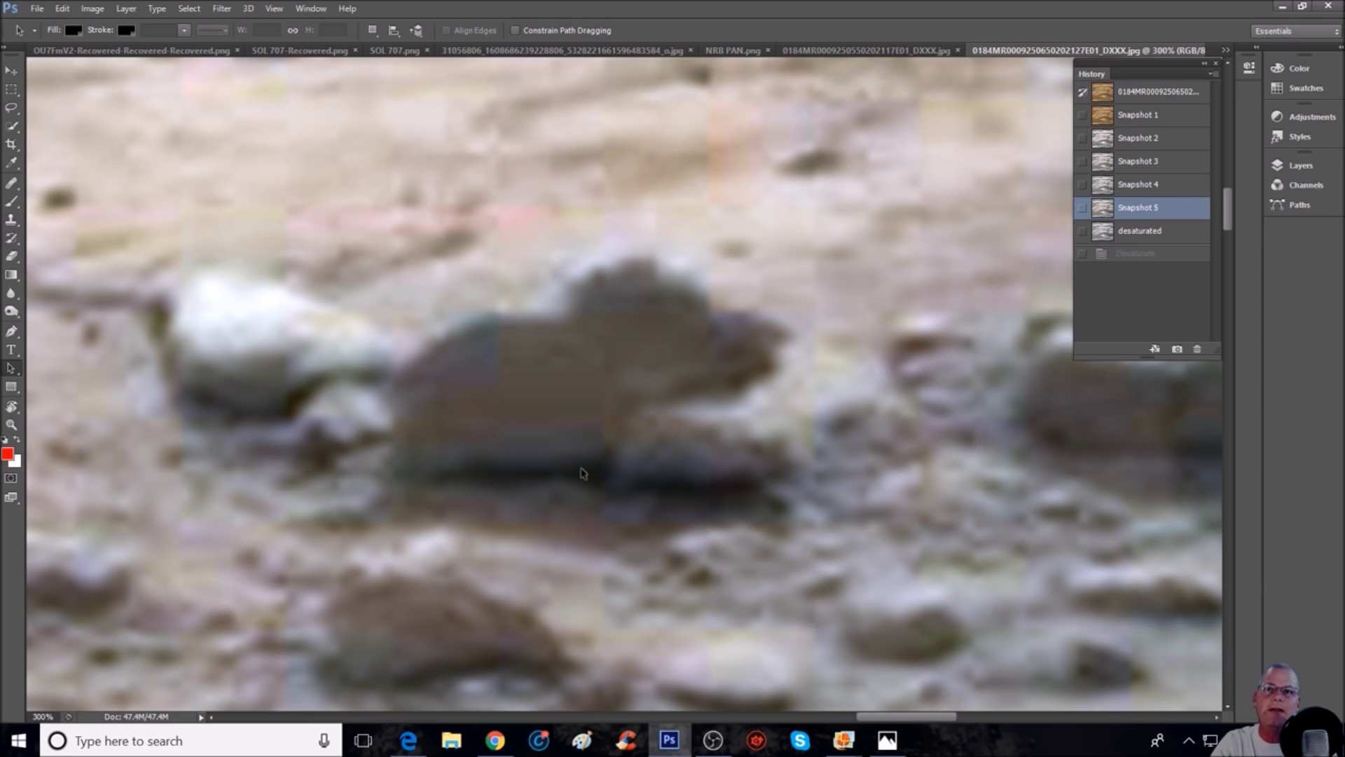
pyautogui.hotkey('ctrl', '-')
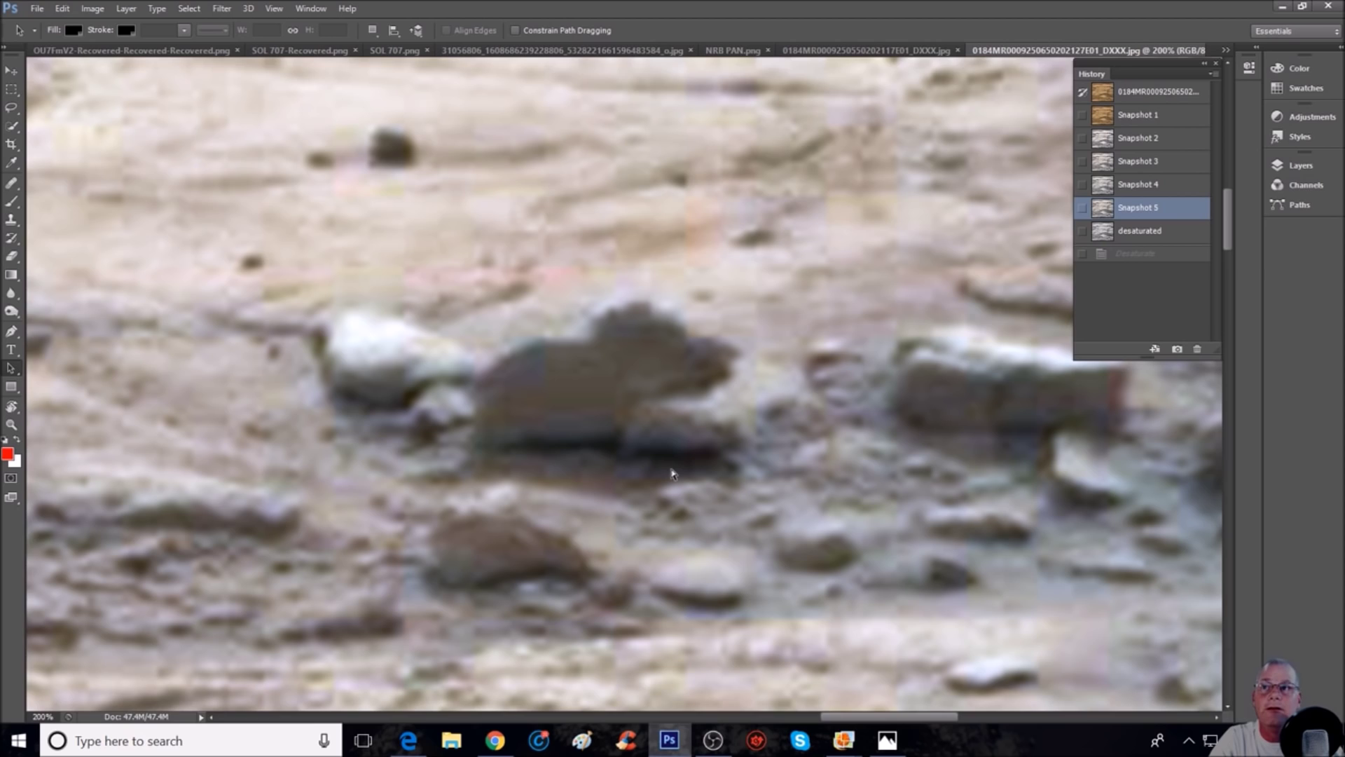
pyautogui.hotkey('ctrl', '-')
pyautogui.hotkey('ctrl', '-')
pyautogui.hotkey('ctrl', '-')
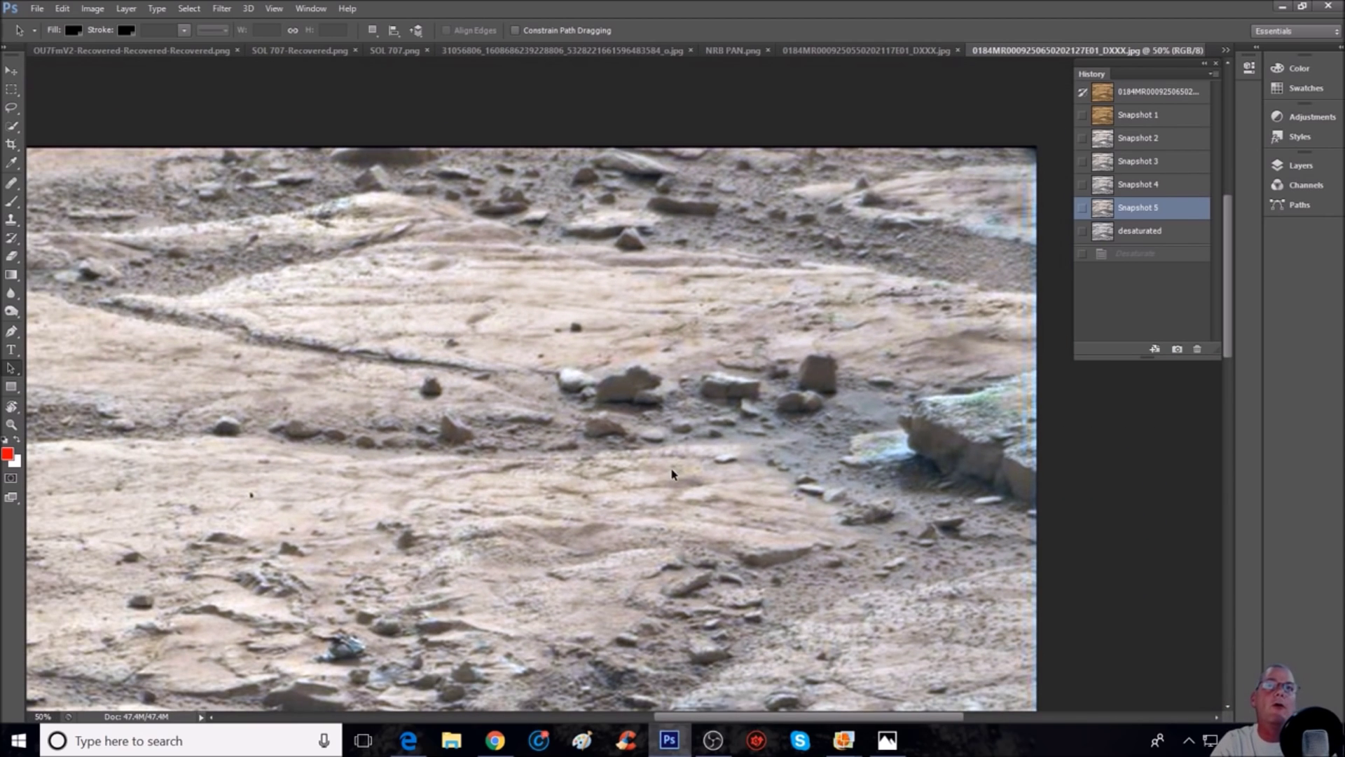
pyautogui.click(886, 49)
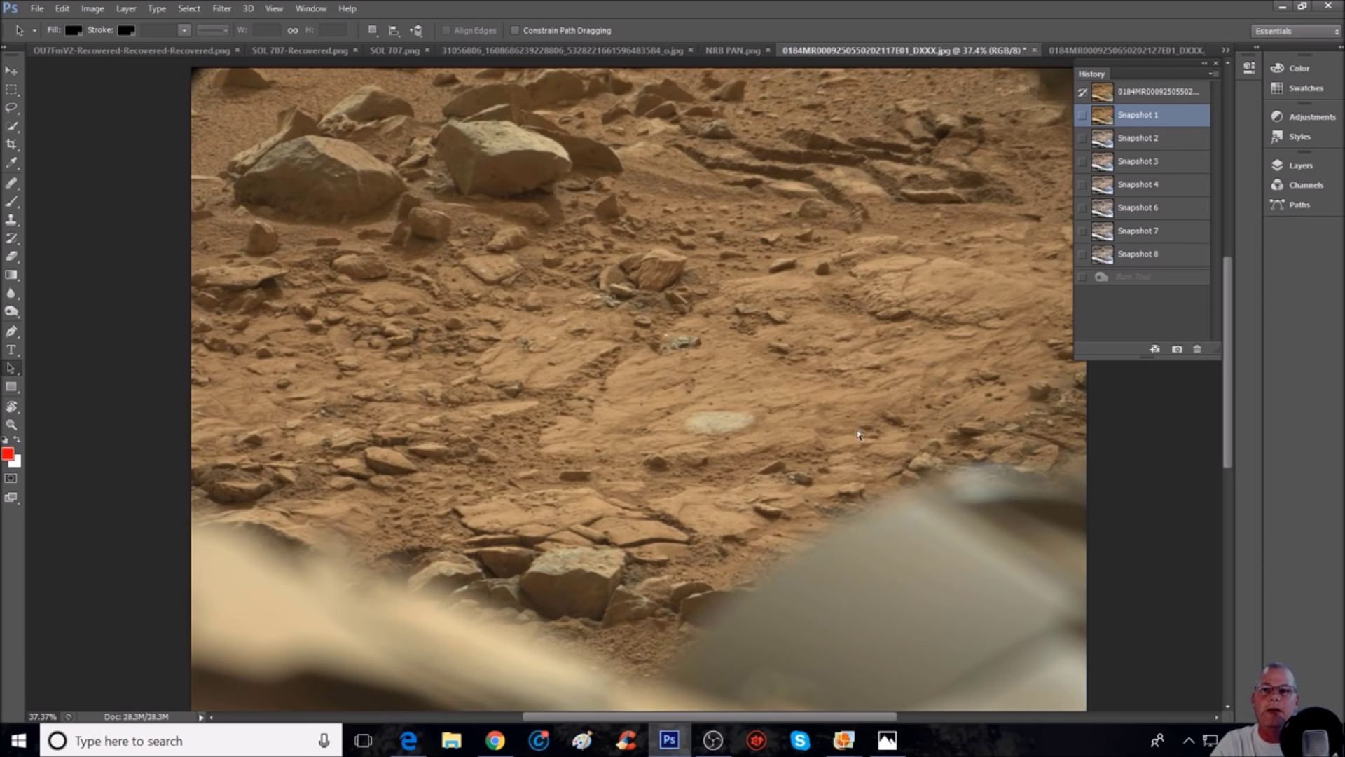
# - Zoom and pan in close on the greenish suspected object in the new image
pyautogui.hotkey('ctrl', '+')
pyautogui.hotkey('ctrl', '+')
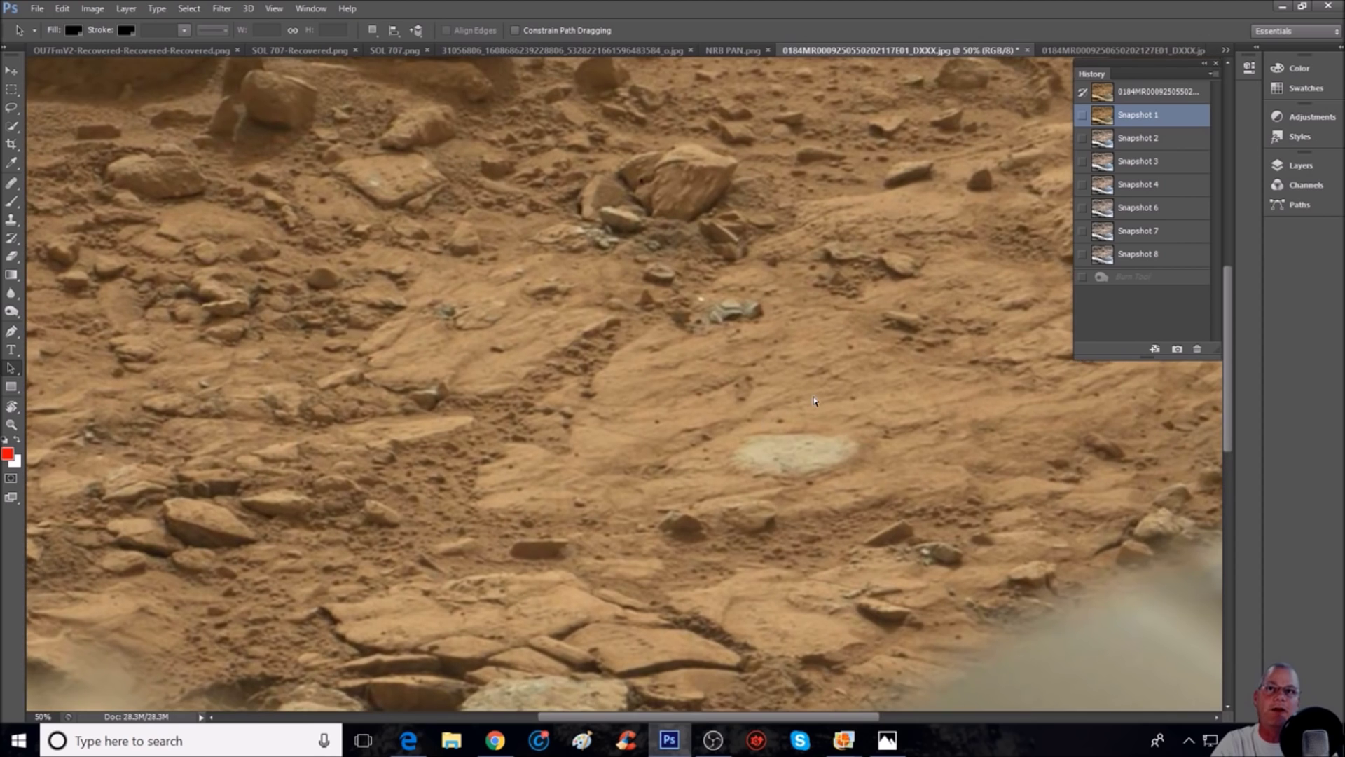
pyautogui.hotkey('ctrl', '+')
pyautogui.scroll(2, 879, 405)
pyautogui.scroll(1, 878, 405)
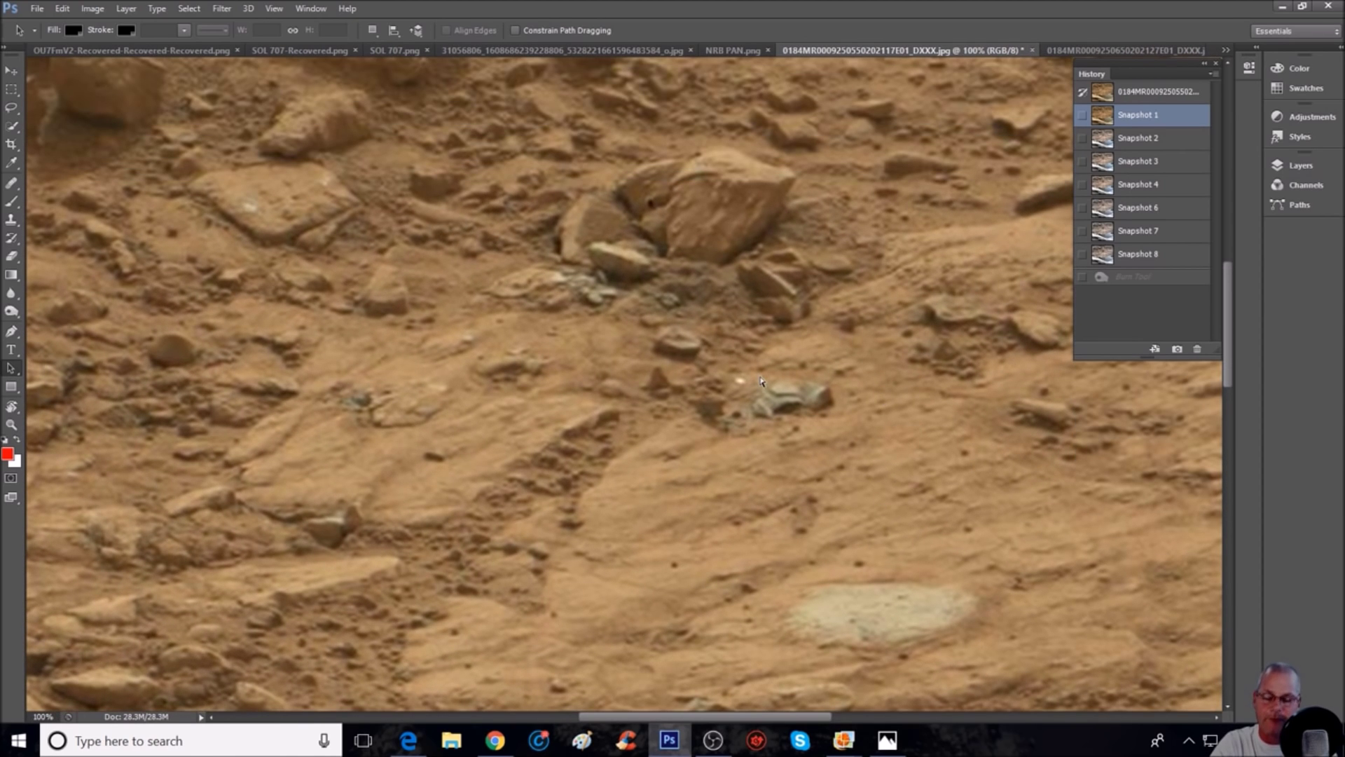
pyautogui.hotkey('ctrl', '+')
pyautogui.moveTo(764, 710); pyautogui.dragTo(813, 711)
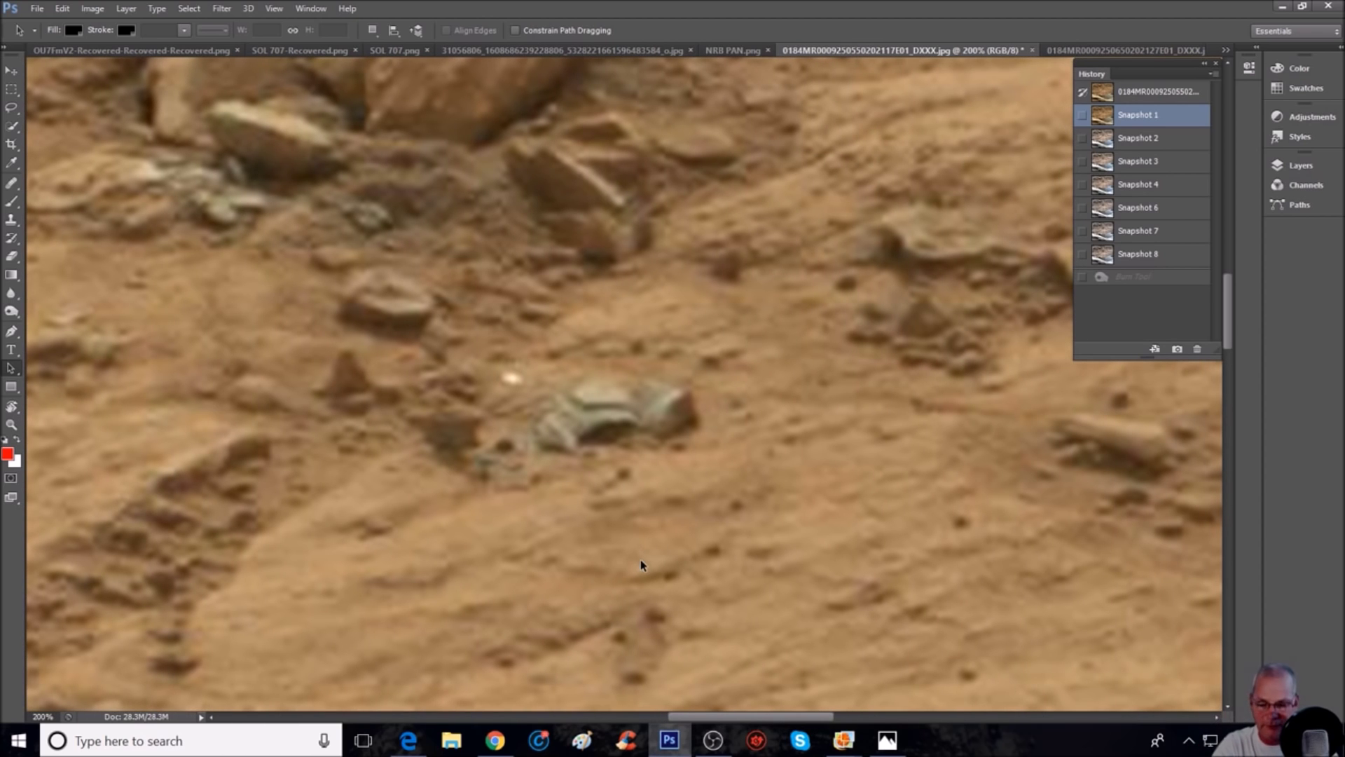
pyautogui.hotkey('ctrl', '+')
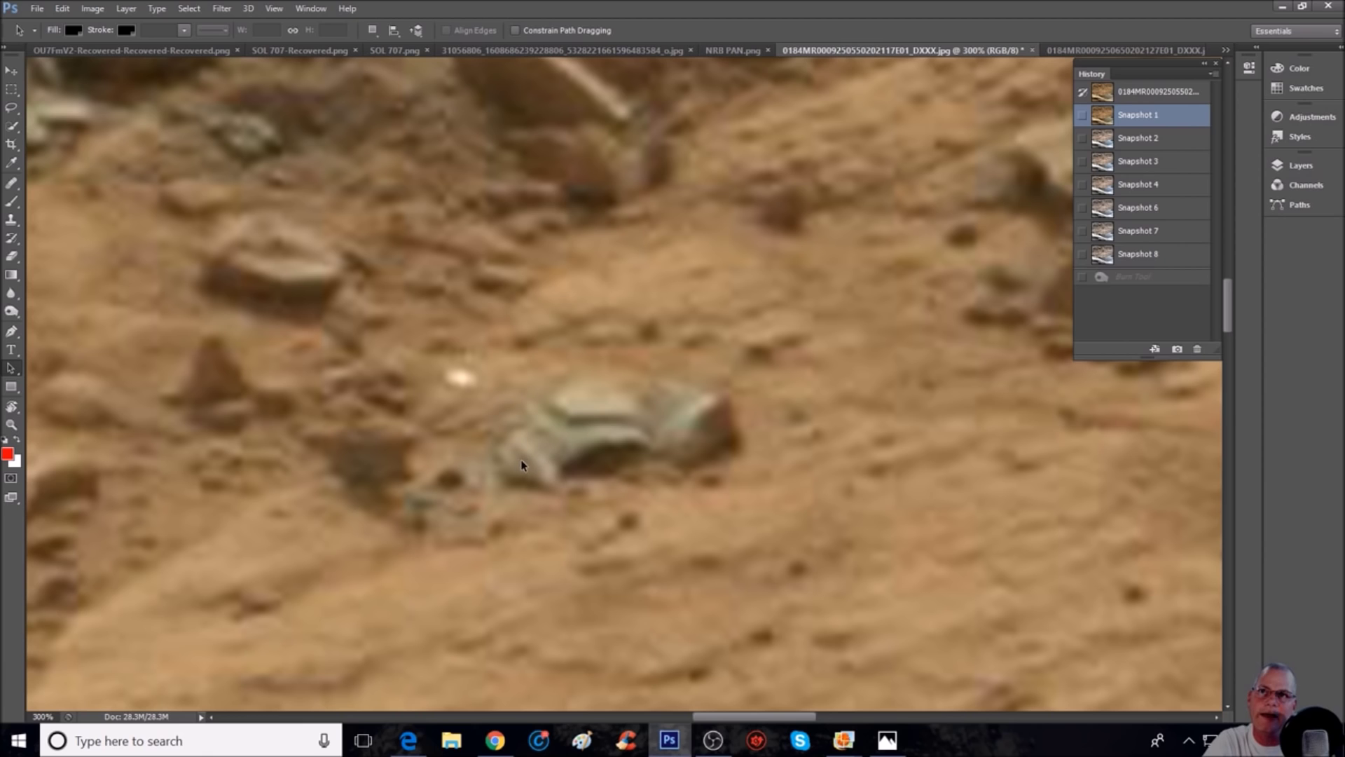
# - Compare Snapshots 1, 2, 6 and 7, settle on Snapshot 2, and zoom out to 200%
pyautogui.click(1130, 140)
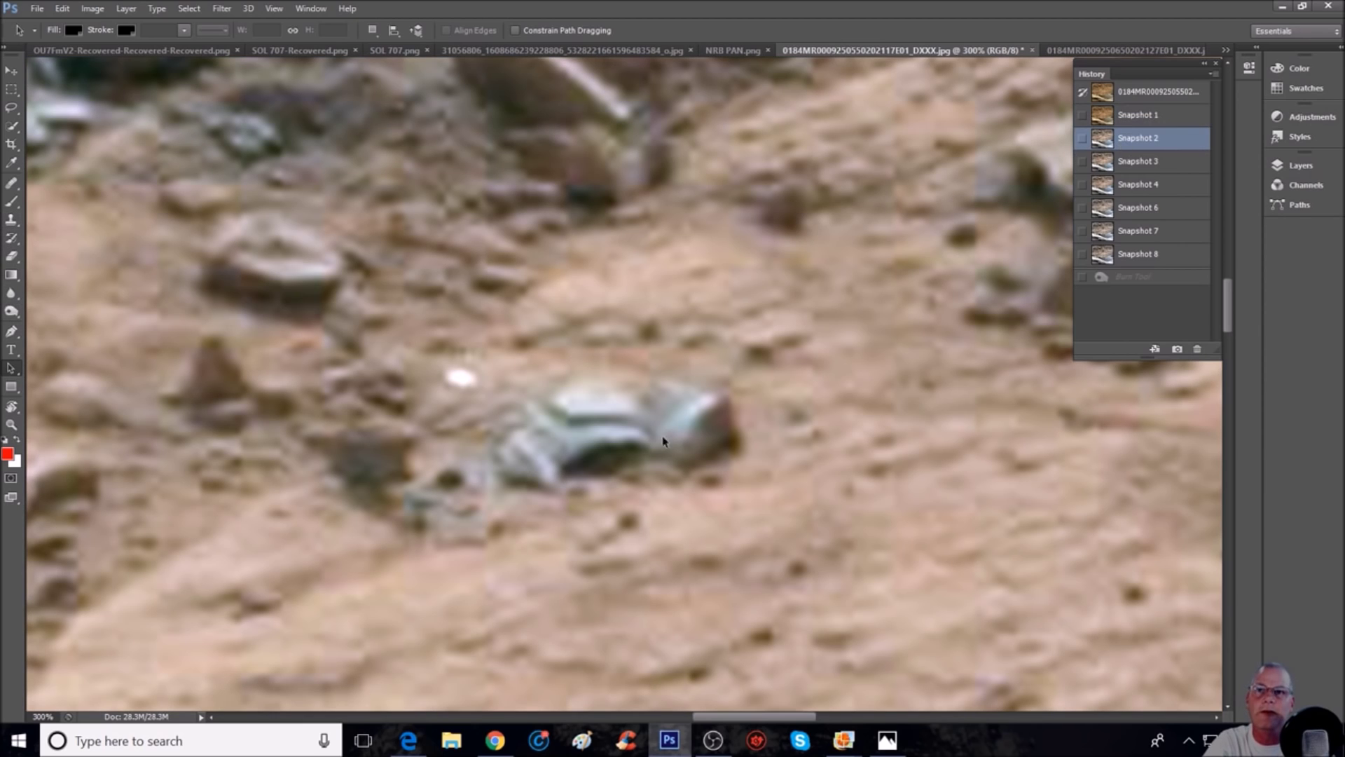
pyautogui.click(1146, 236)
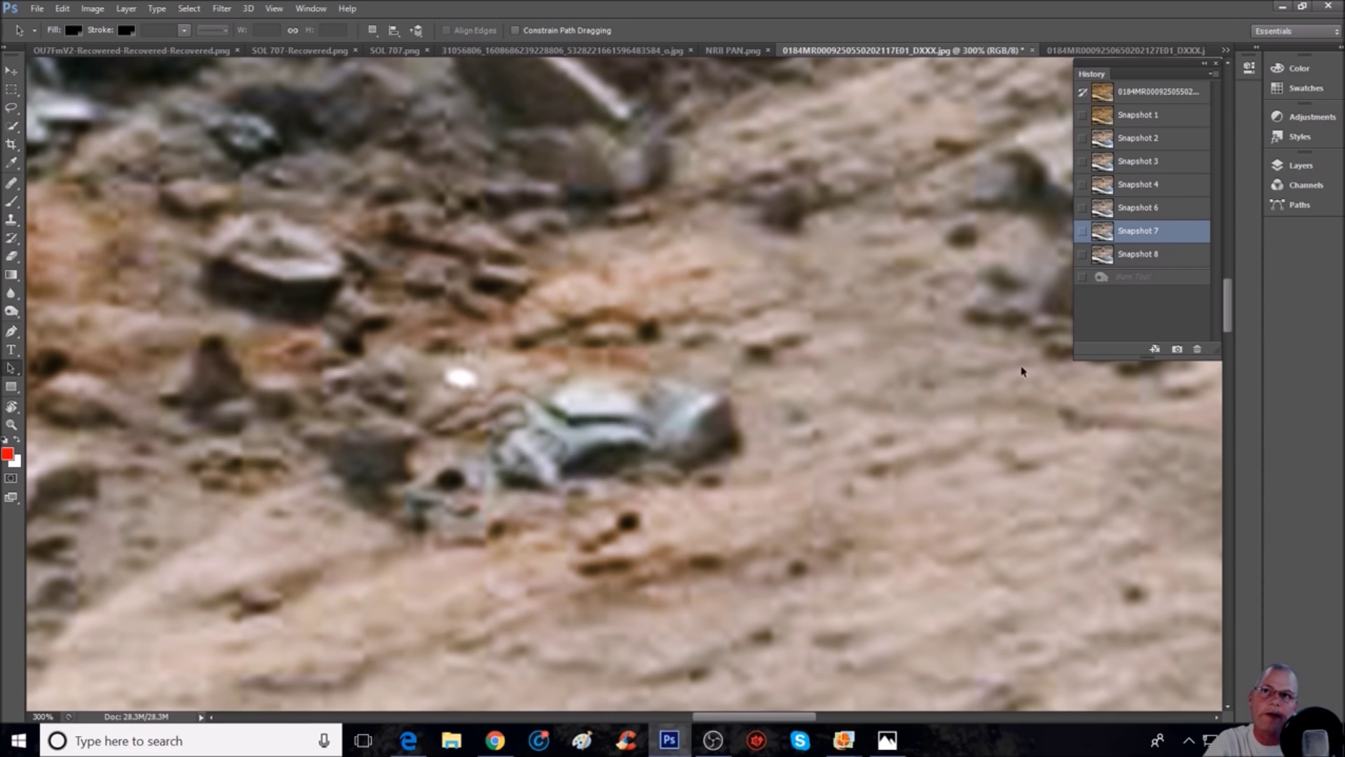
pyautogui.click(1128, 116)
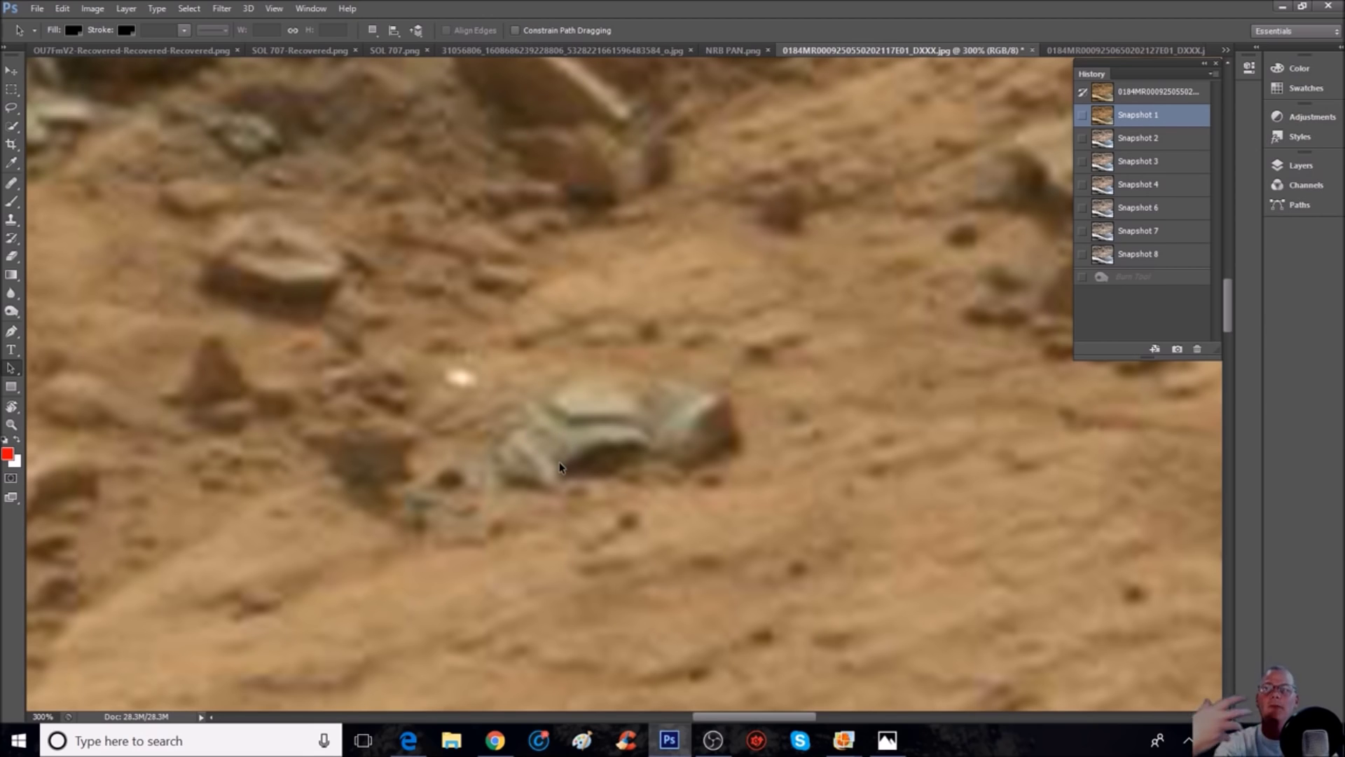
pyautogui.click(1175, 140)
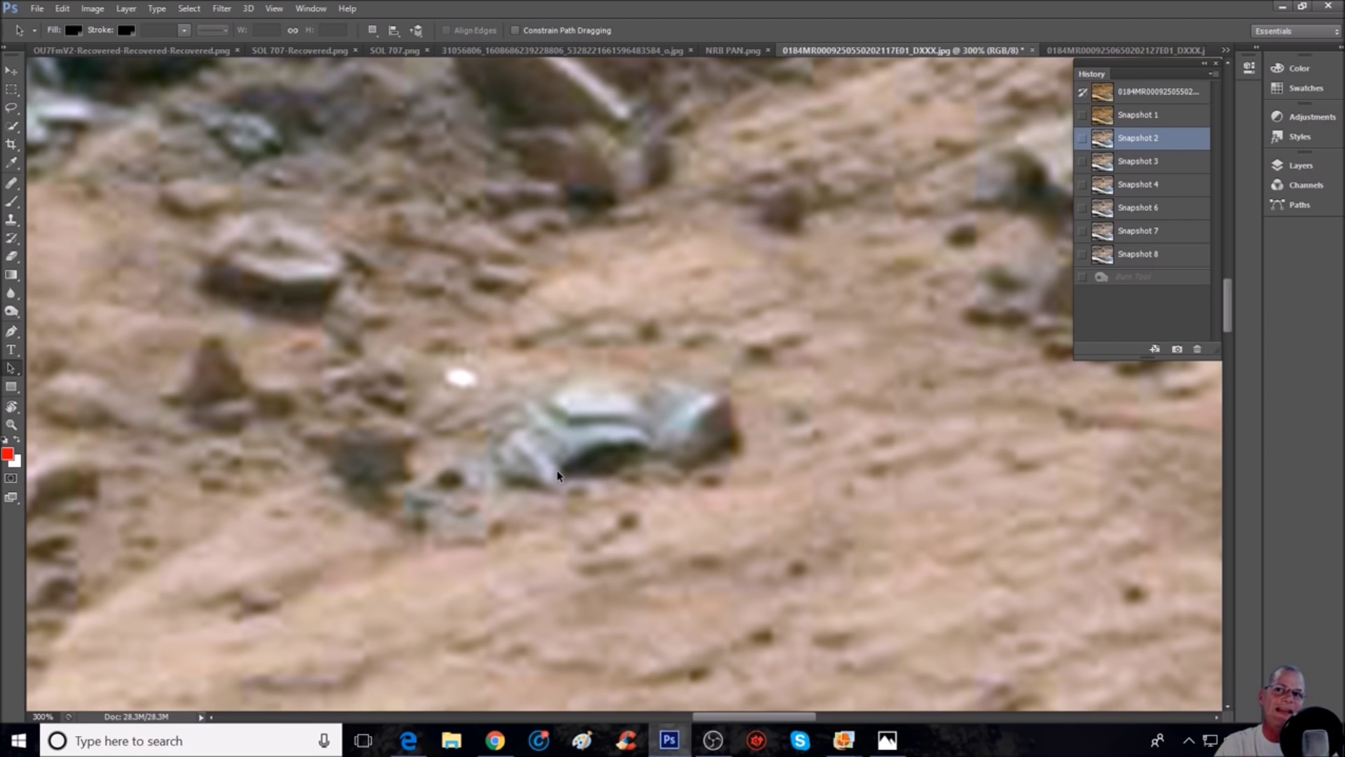
pyautogui.click(1161, 237)
pyautogui.click(1149, 207)
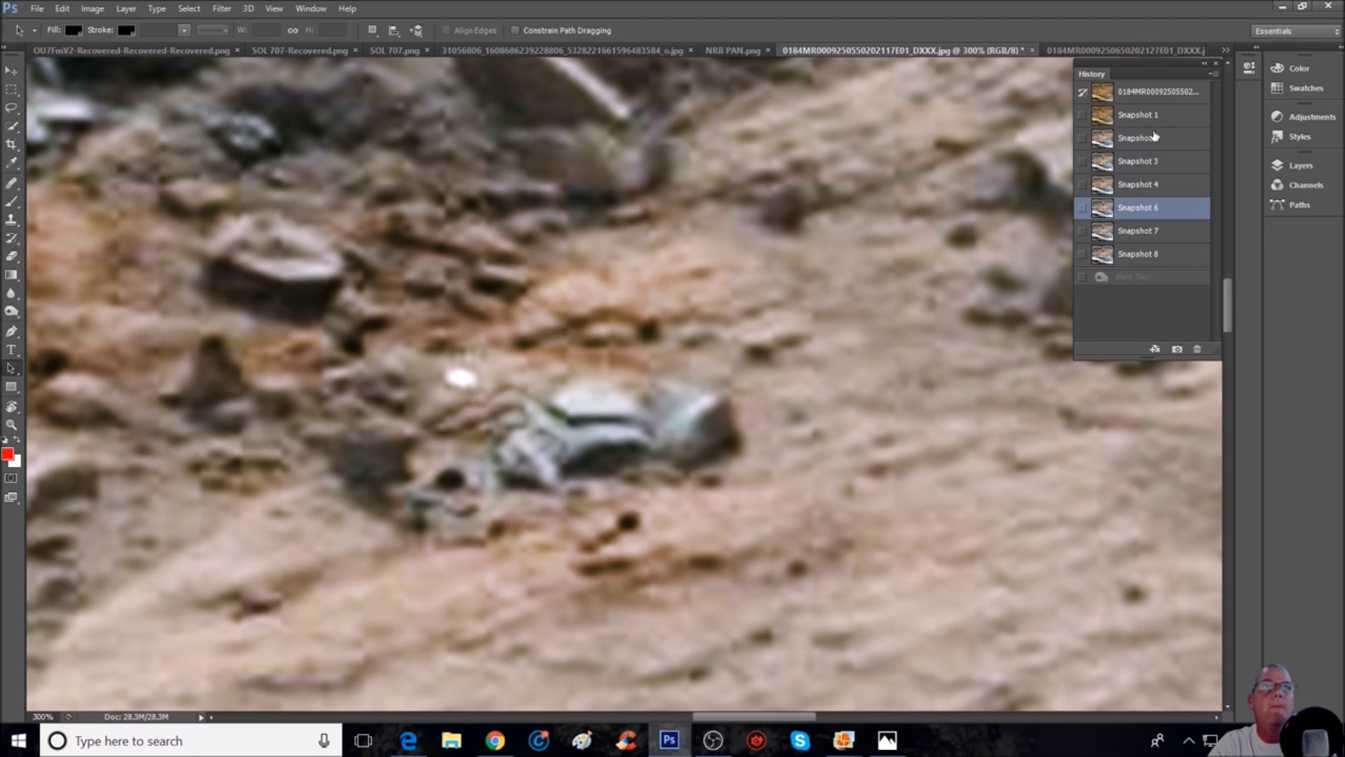
pyautogui.click(1155, 137)
pyautogui.hotkey('ctrl', '-')
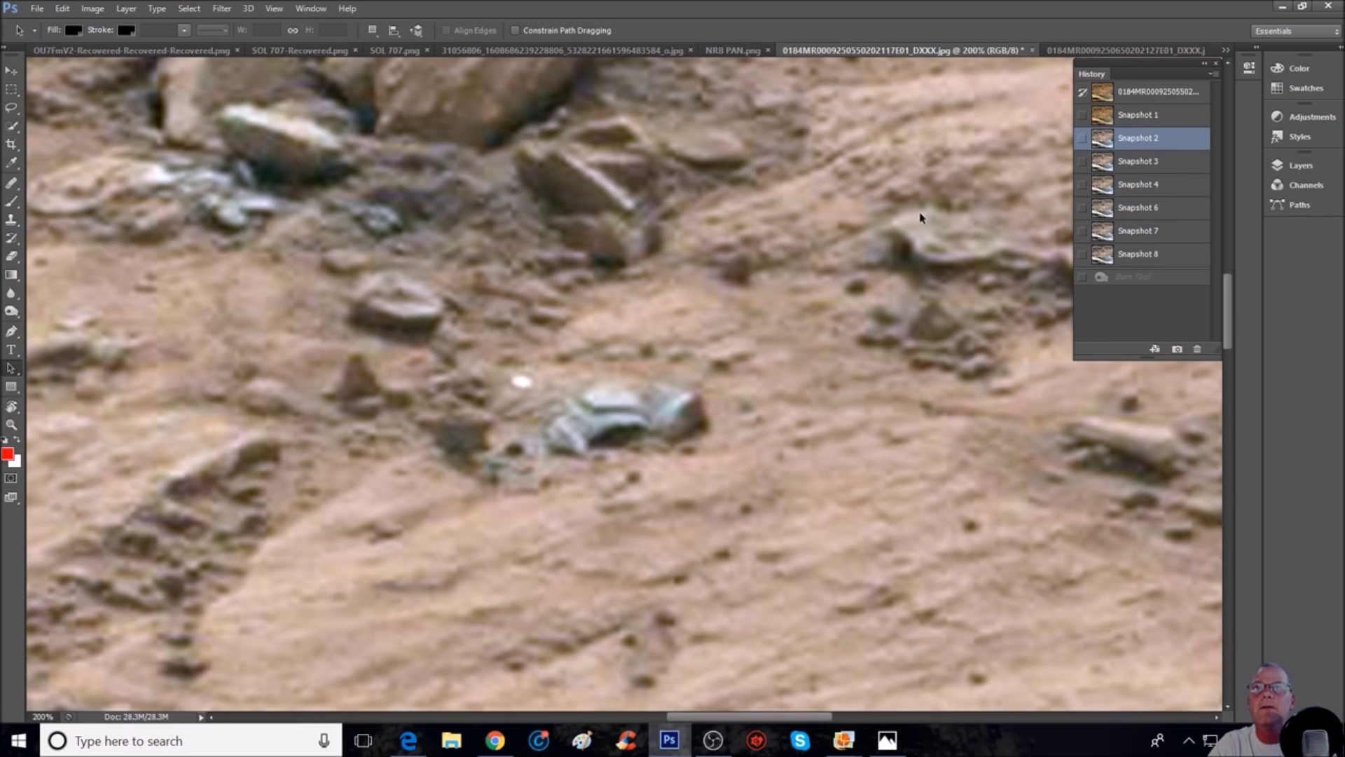
# - Pan to the big pale rock and restore the warm orange Snapshot 1
pyautogui.scroll(5, 883, 252)
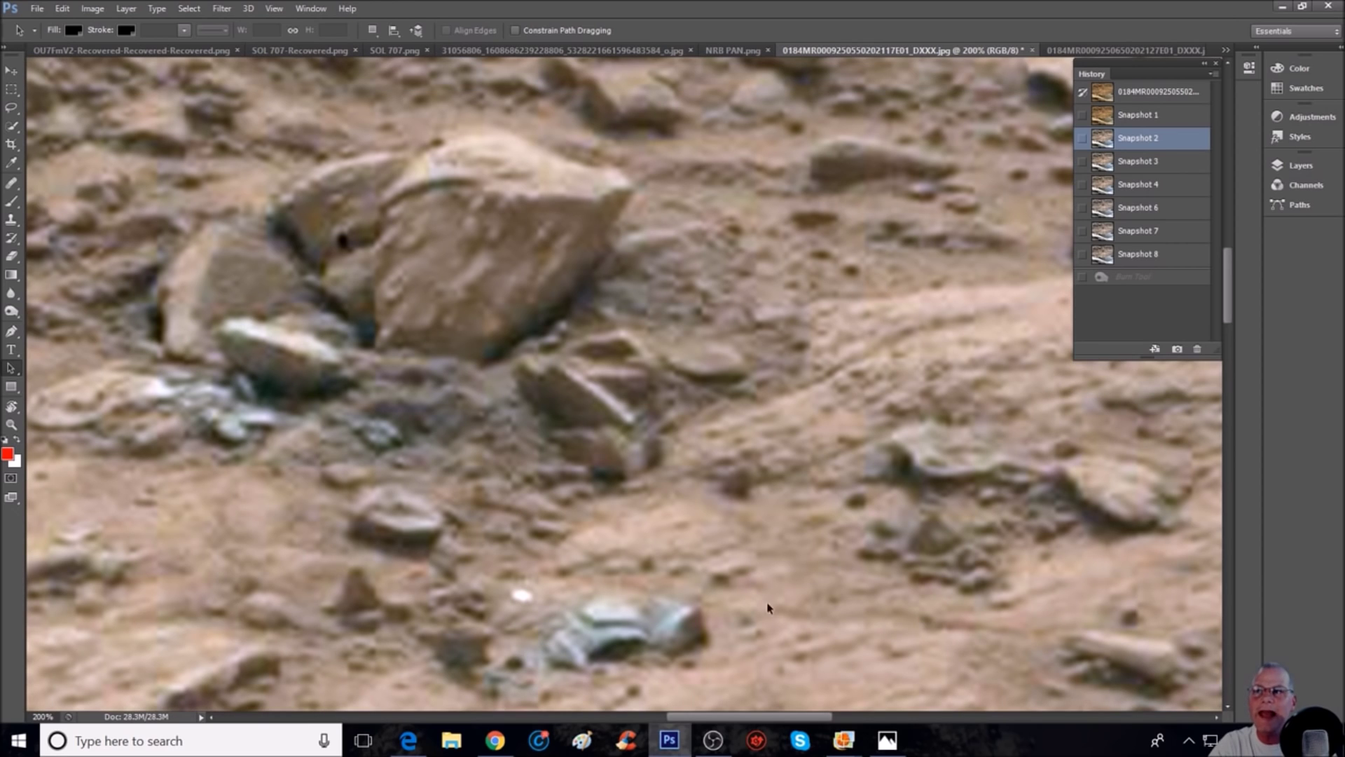
pyautogui.moveTo(758, 717); pyautogui.dragTo(630, 710)
pyautogui.scroll(5, 525, 525)
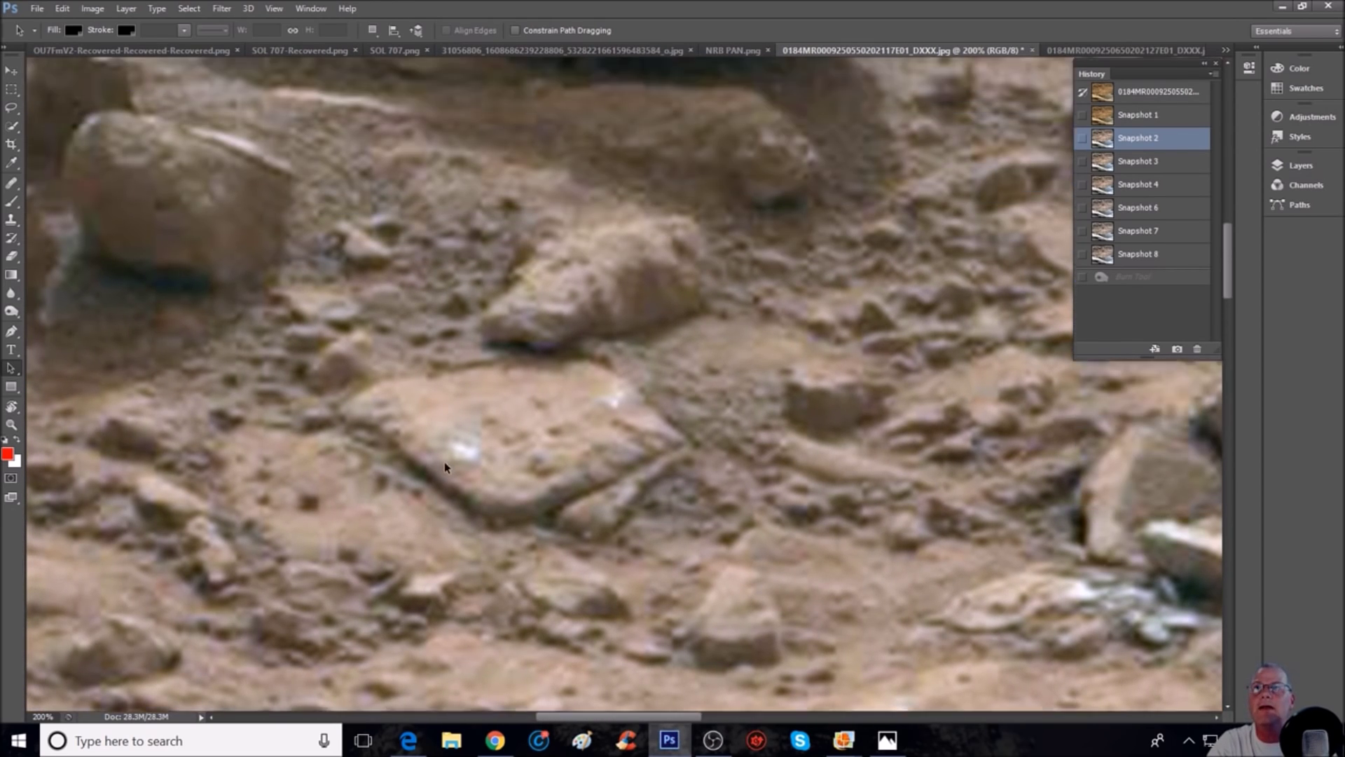
pyautogui.scroll(10, 445, 467)
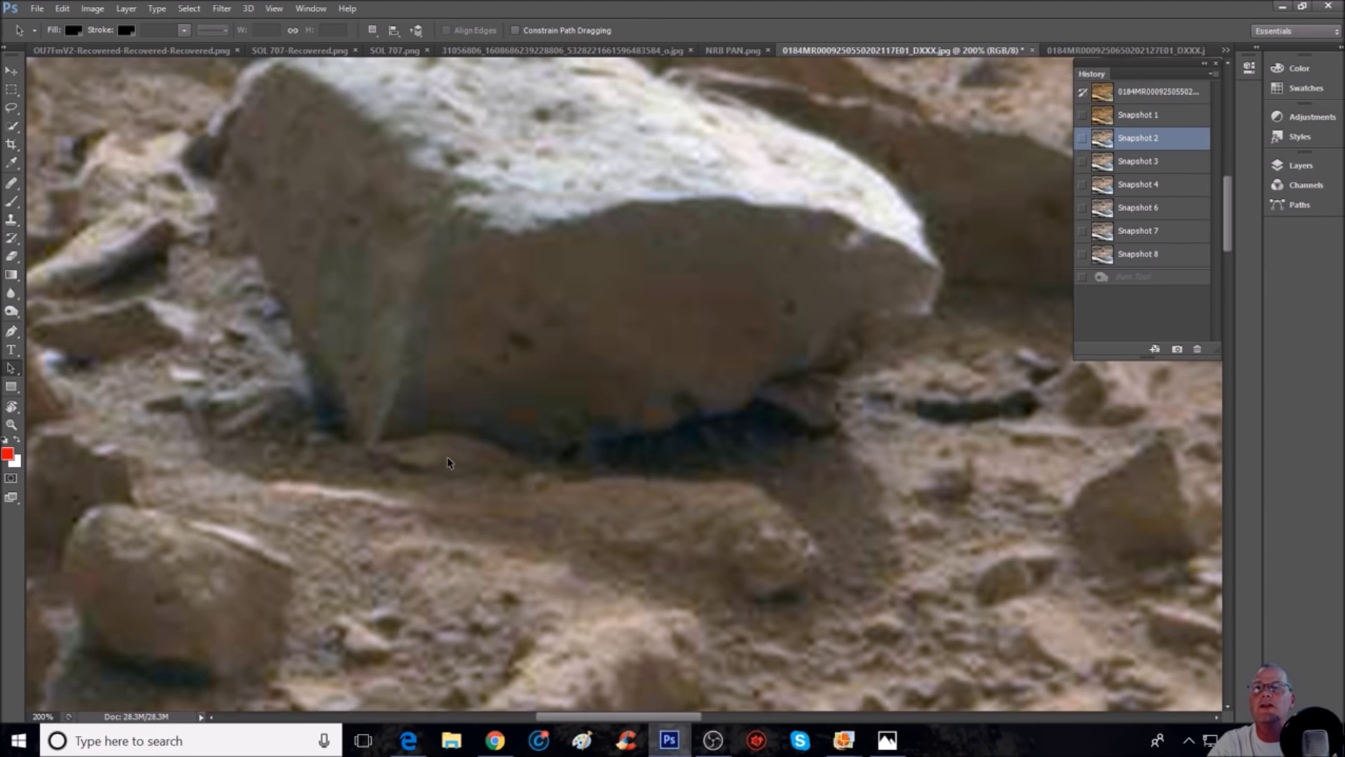
pyautogui.scroll(2, 447, 459)
pyautogui.click(1136, 115)
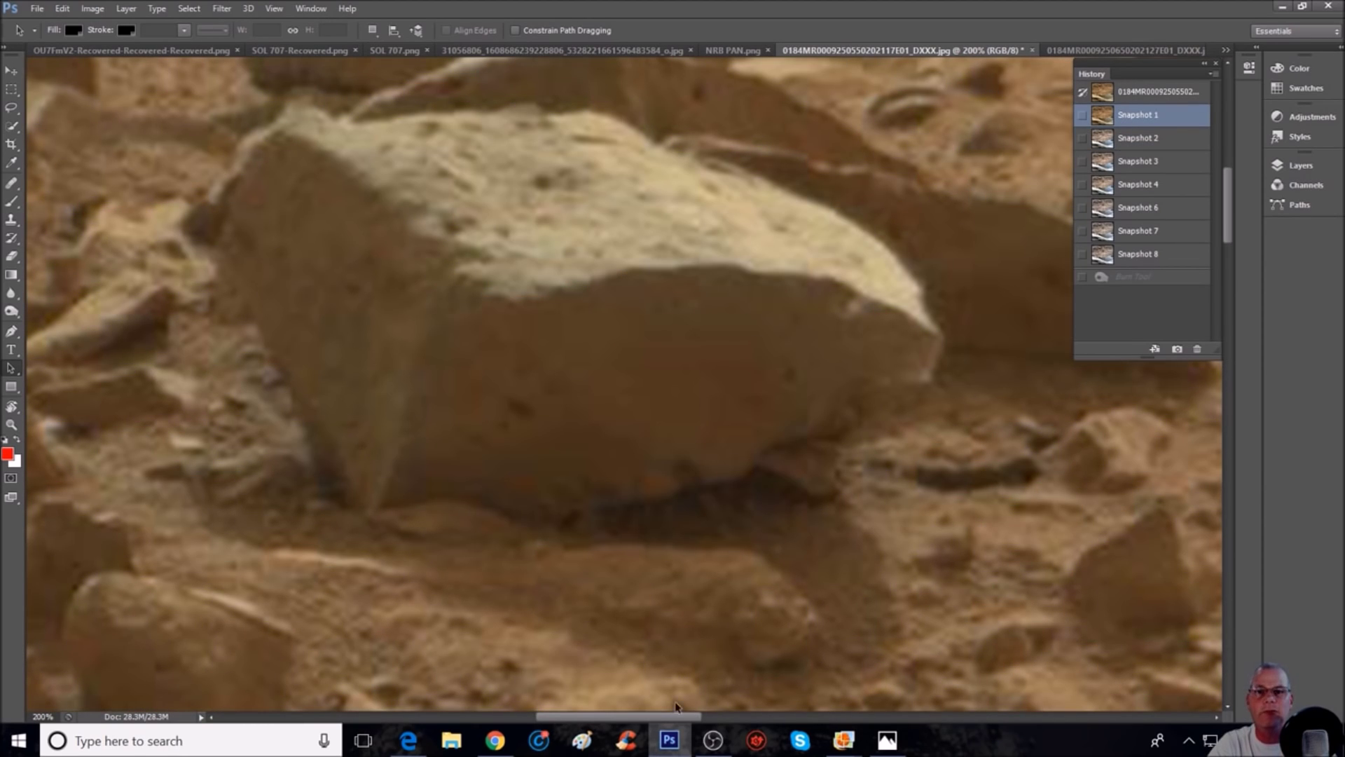
pyautogui.moveTo(678, 714); pyautogui.dragTo(636, 717)
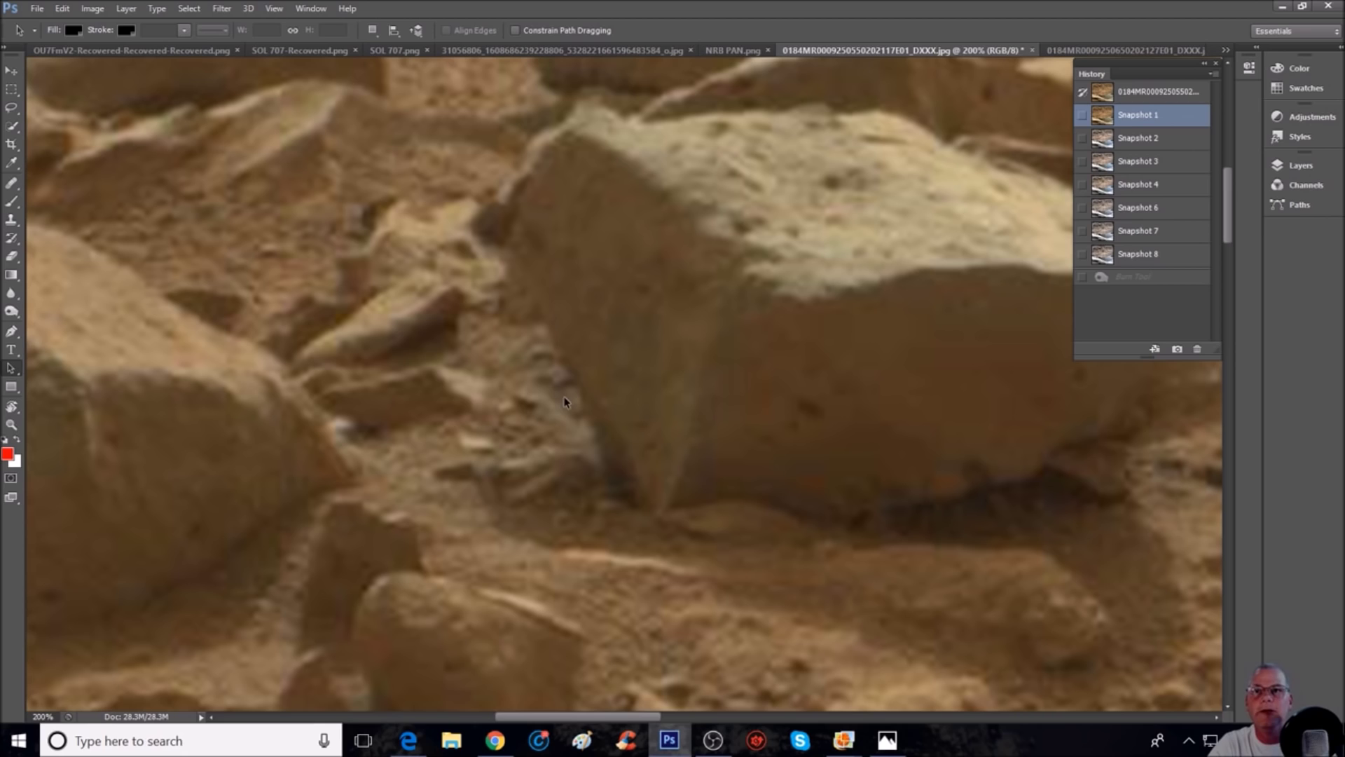
# - Paint red brush strokes around the small object beside the rock
pyautogui.click(11, 202)
pyautogui.moveTo(552, 383)
pyautogui.mouseDown()
pyautogui.moveTo(573, 422)
pyautogui.moveTo(587, 413)
pyautogui.moveTo(565, 385)
pyautogui.moveTo(580, 383)
pyautogui.mouseUp()
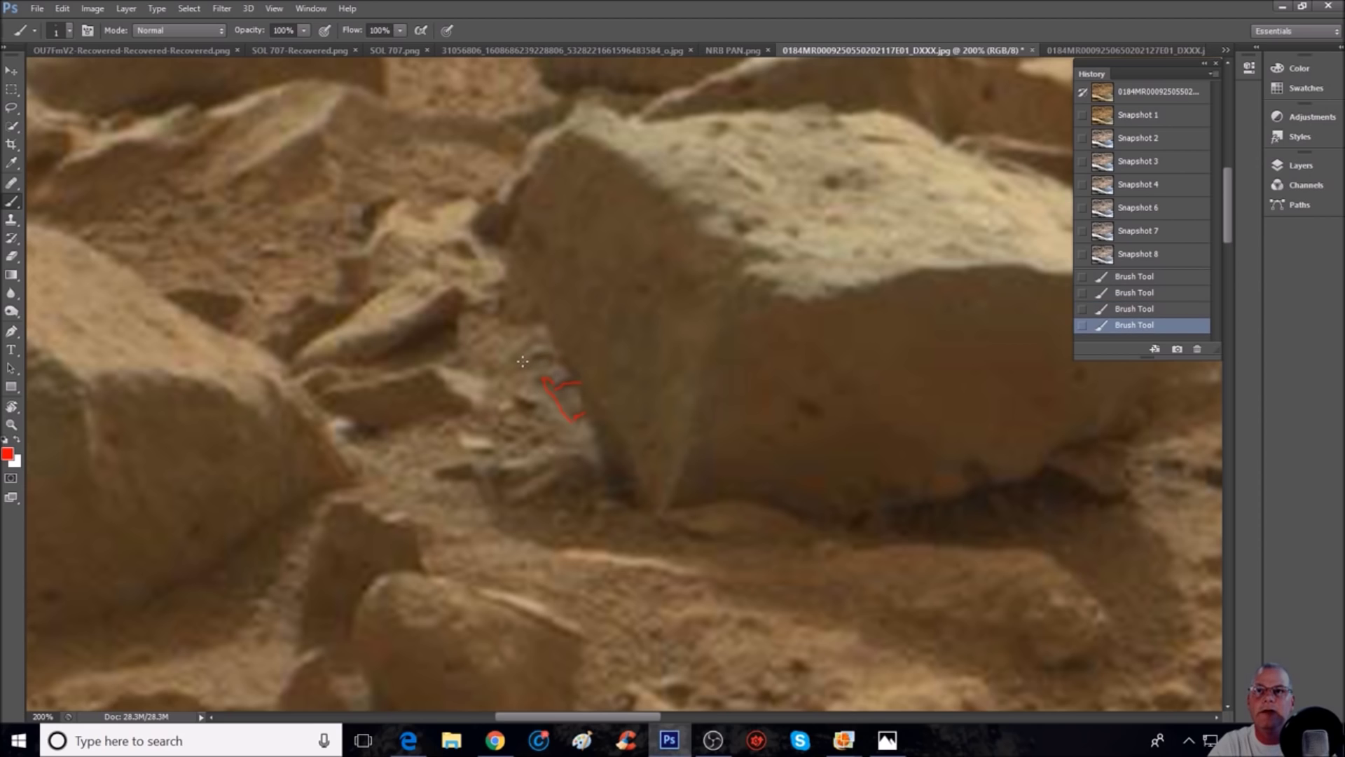
pyautogui.moveTo(512, 372); pyautogui.dragTo(551, 355)
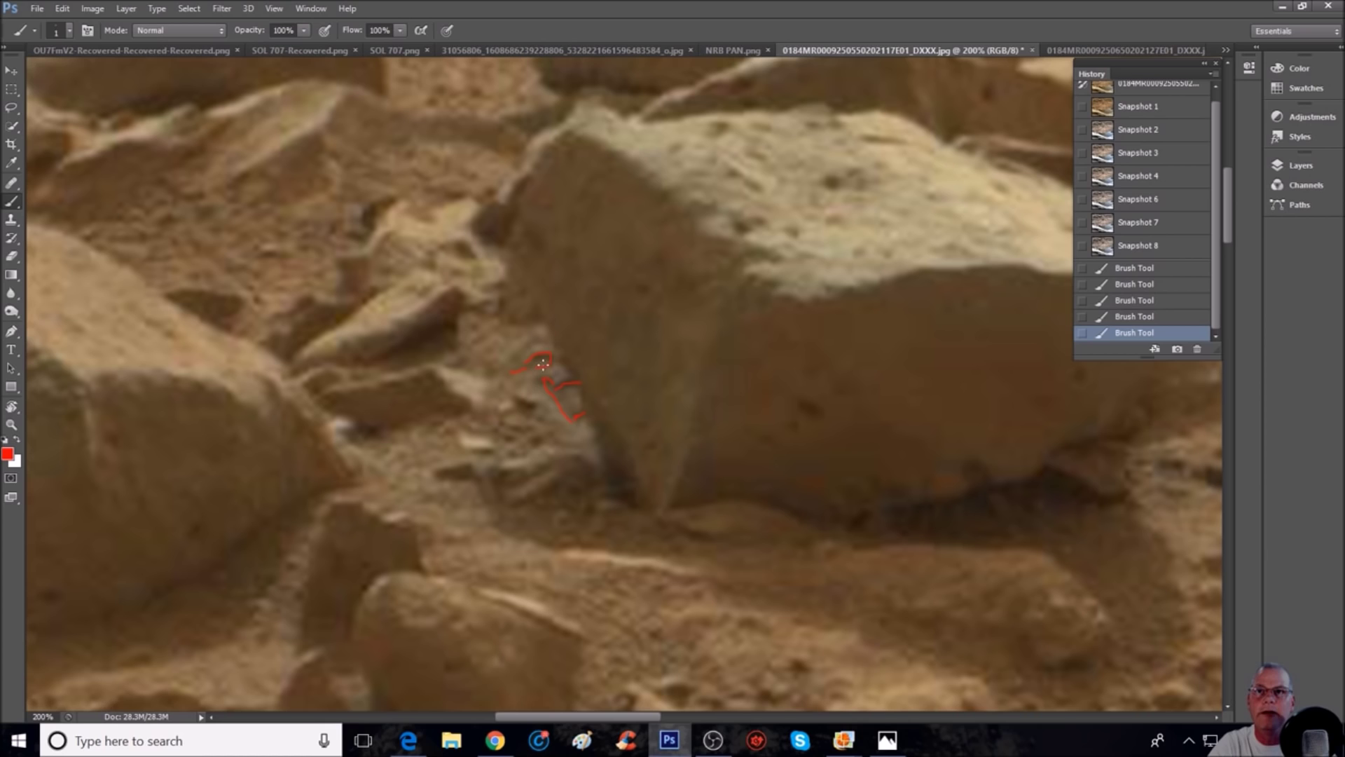
pyautogui.moveTo(552, 361); pyautogui.dragTo(546, 365)
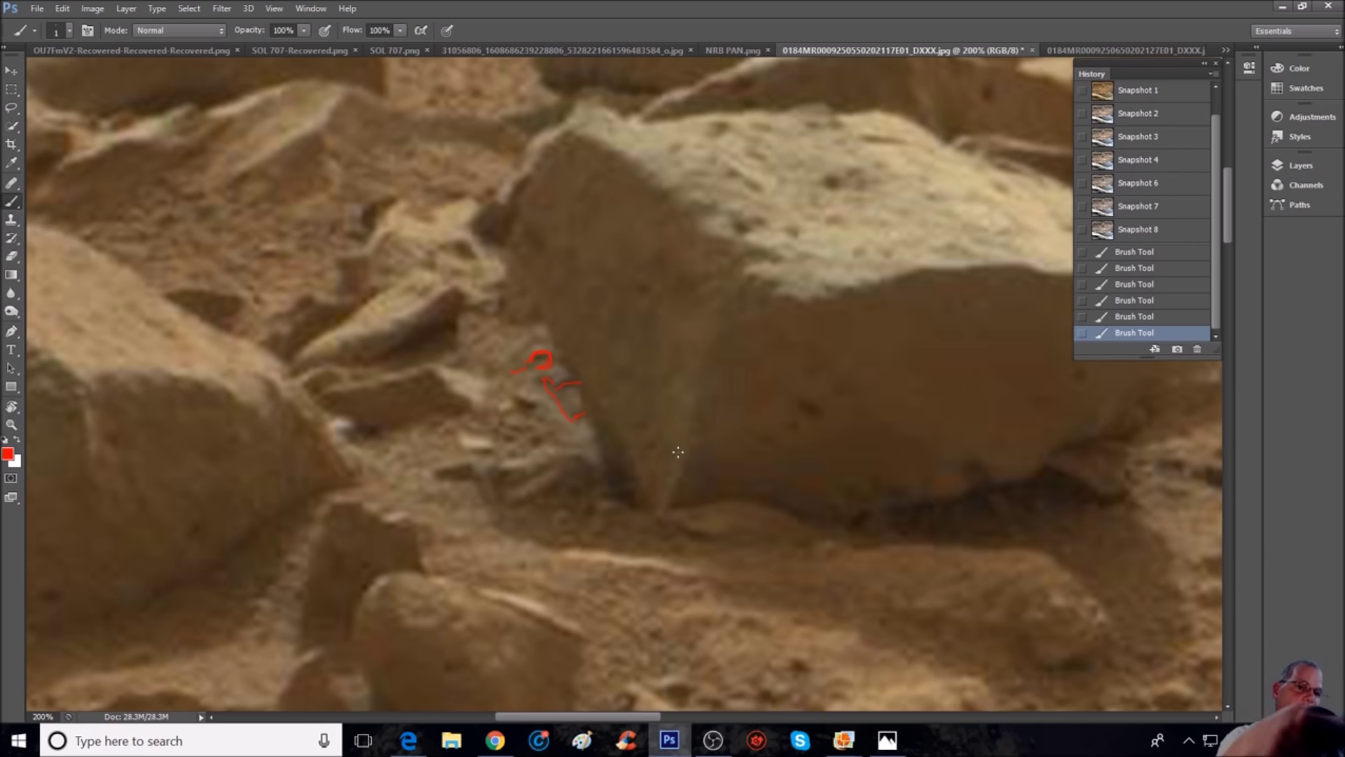
# - Zoom to 100% and step back through Snapshots 4 and 3 to Snapshot 2
pyautogui.hotkey('ctrl', '-')
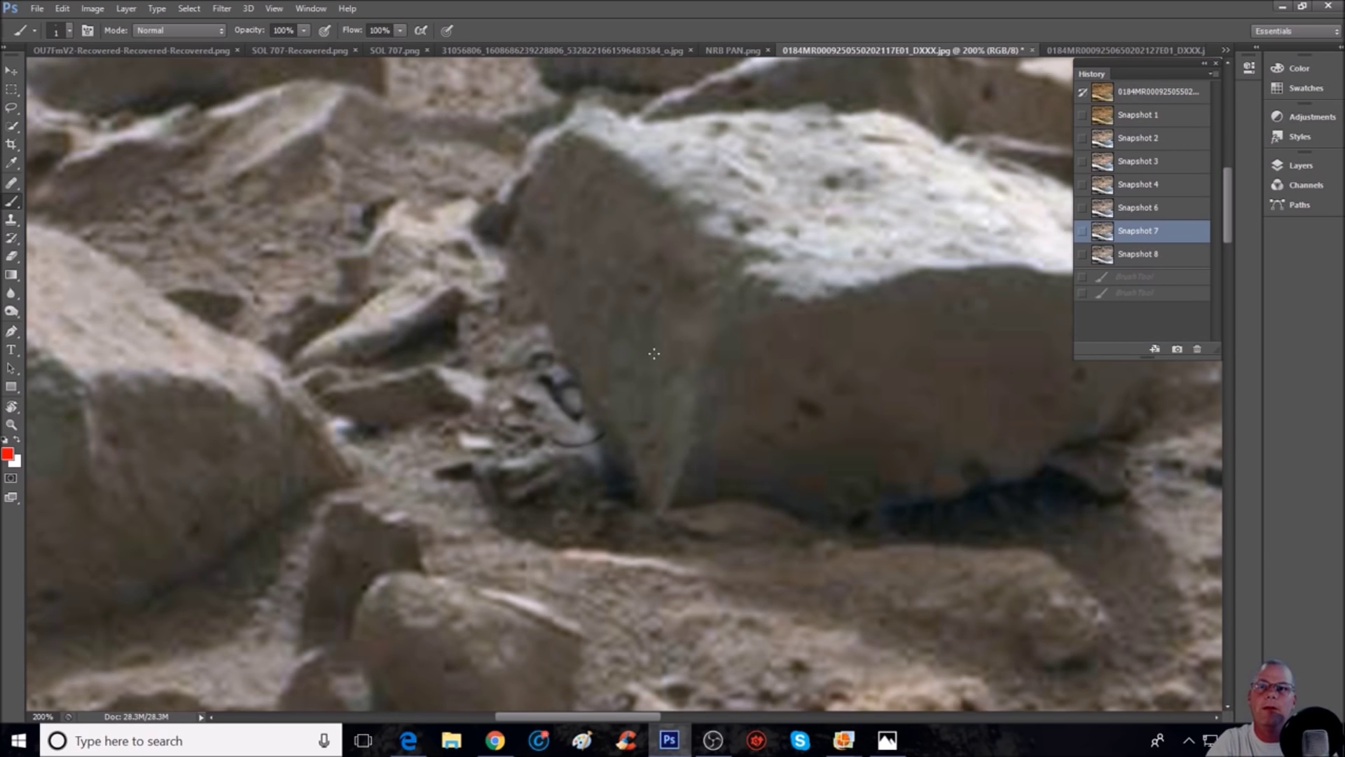
pyautogui.click(1171, 218)
pyautogui.click(1166, 184)
pyautogui.click(1174, 163)
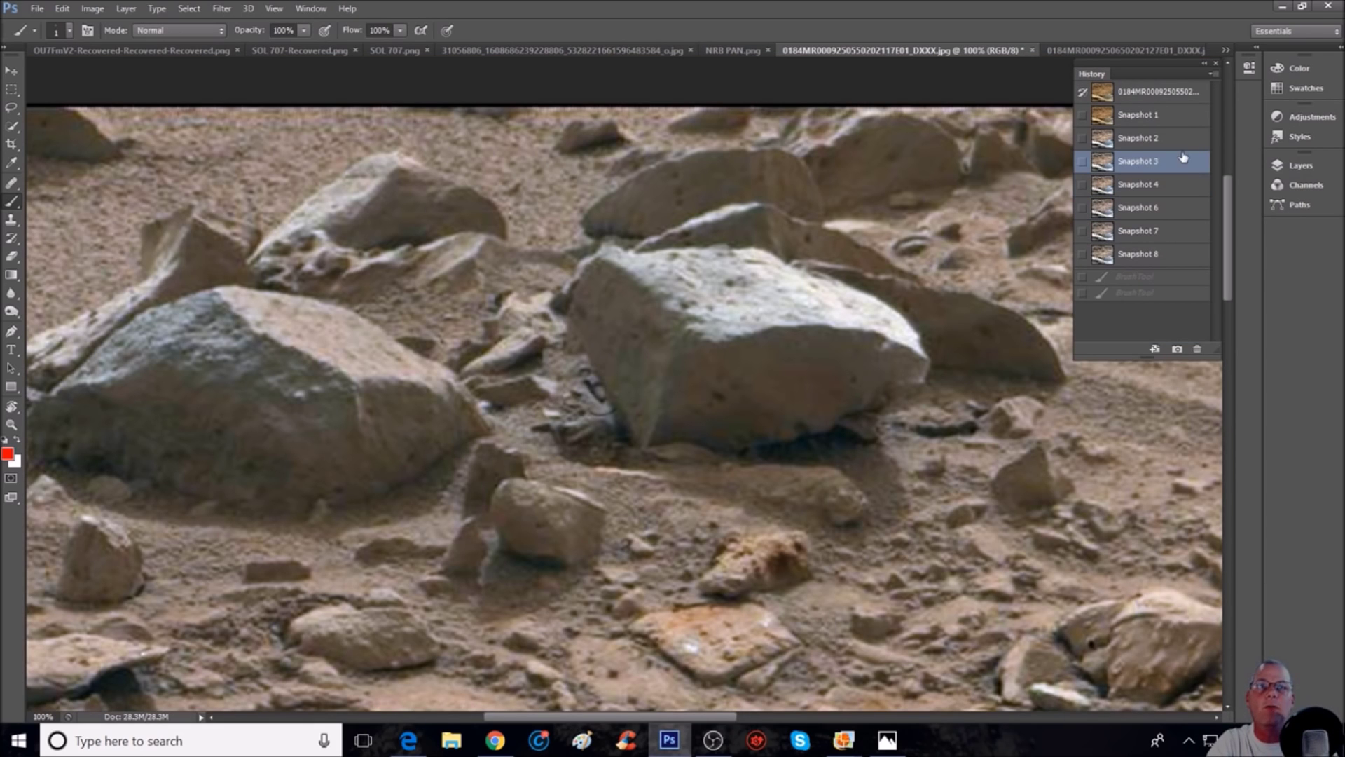
pyautogui.click(1177, 141)
pyautogui.scroll(-1, 785, 384)
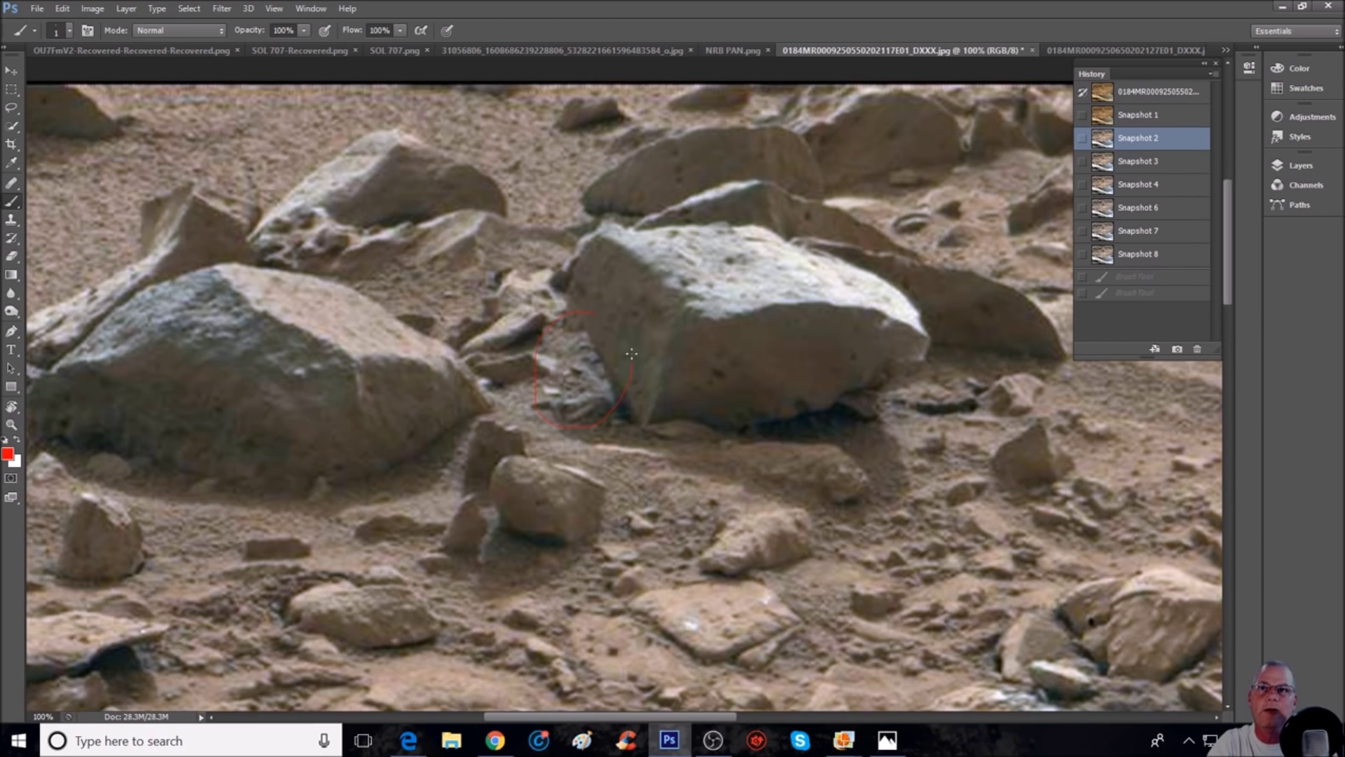
# - Brush a red circle around the object beside the big rock, then revert to Snapshot 2
pyautogui.moveTo(590, 315); pyautogui.dragTo(592, 316)
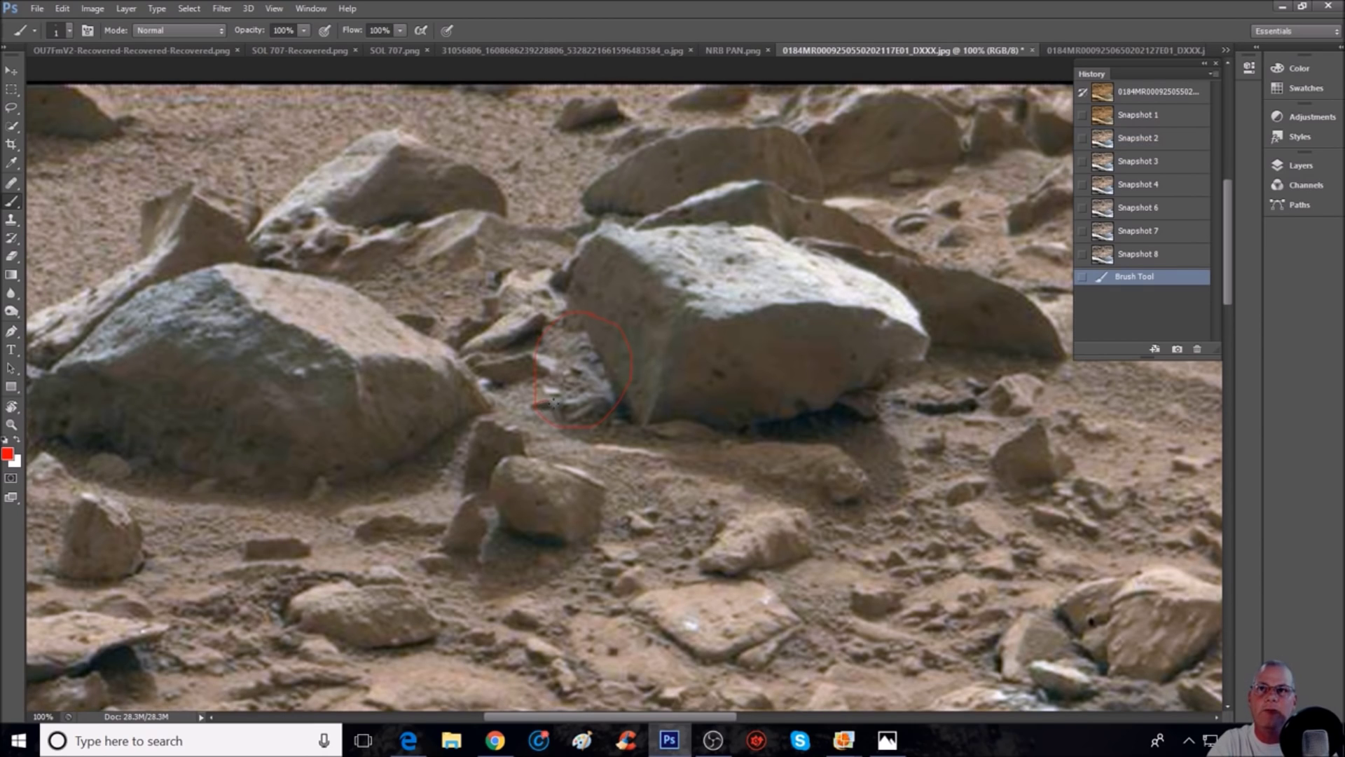
pyautogui.moveTo(558, 418)
pyautogui.mouseDown()
pyautogui.moveTo(589, 379)
pyautogui.moveTo(553, 383)
pyautogui.moveTo(572, 376)
pyautogui.moveTo(551, 390)
pyautogui.moveTo(587, 402)
pyautogui.mouseUp()
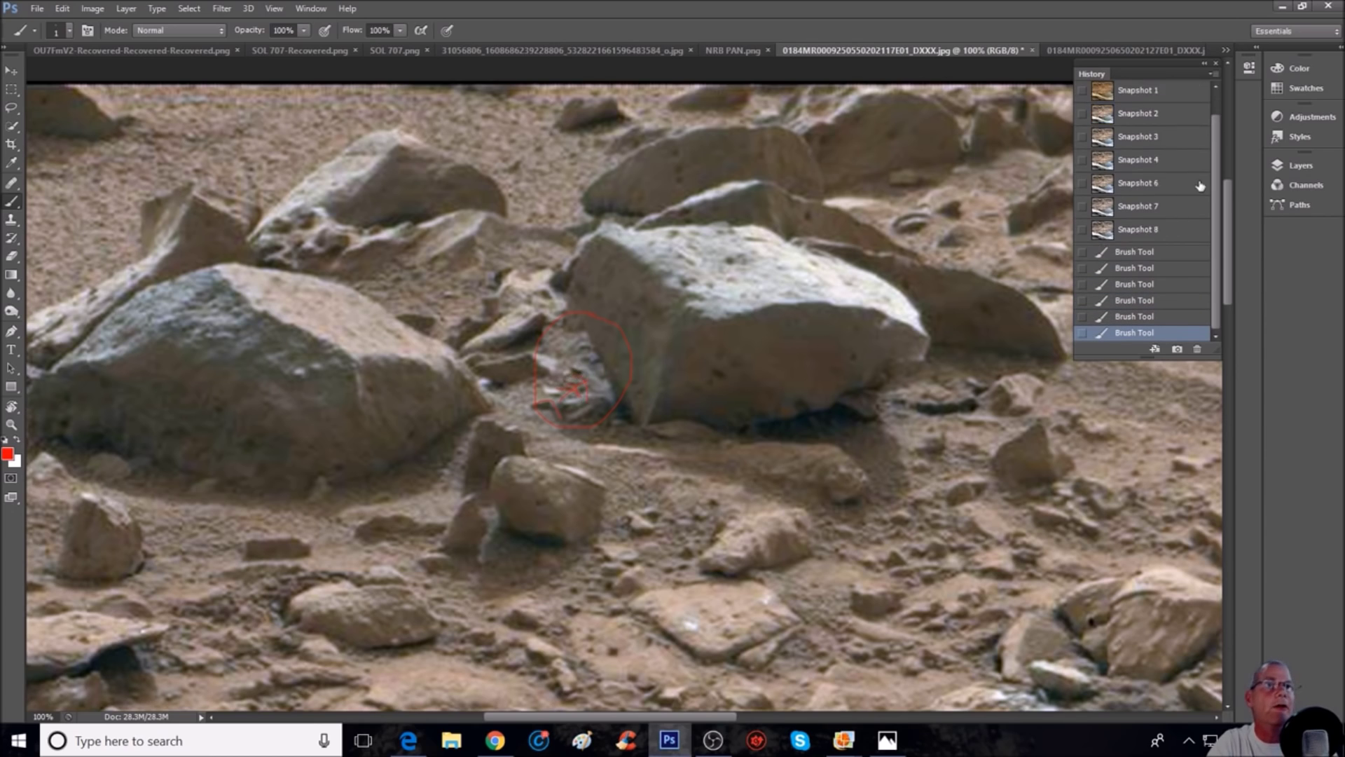
pyautogui.click(1170, 113)
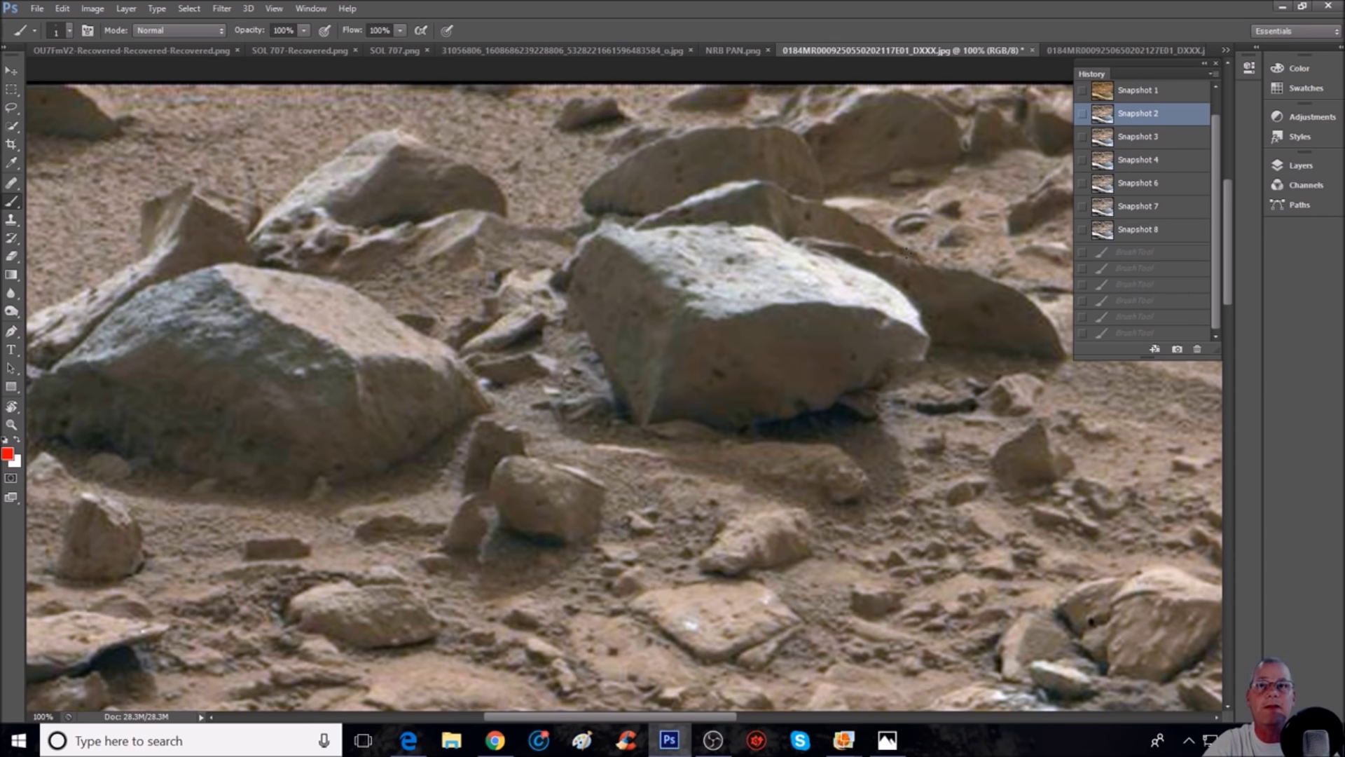
pyautogui.scroll(-3, 1044, 438)
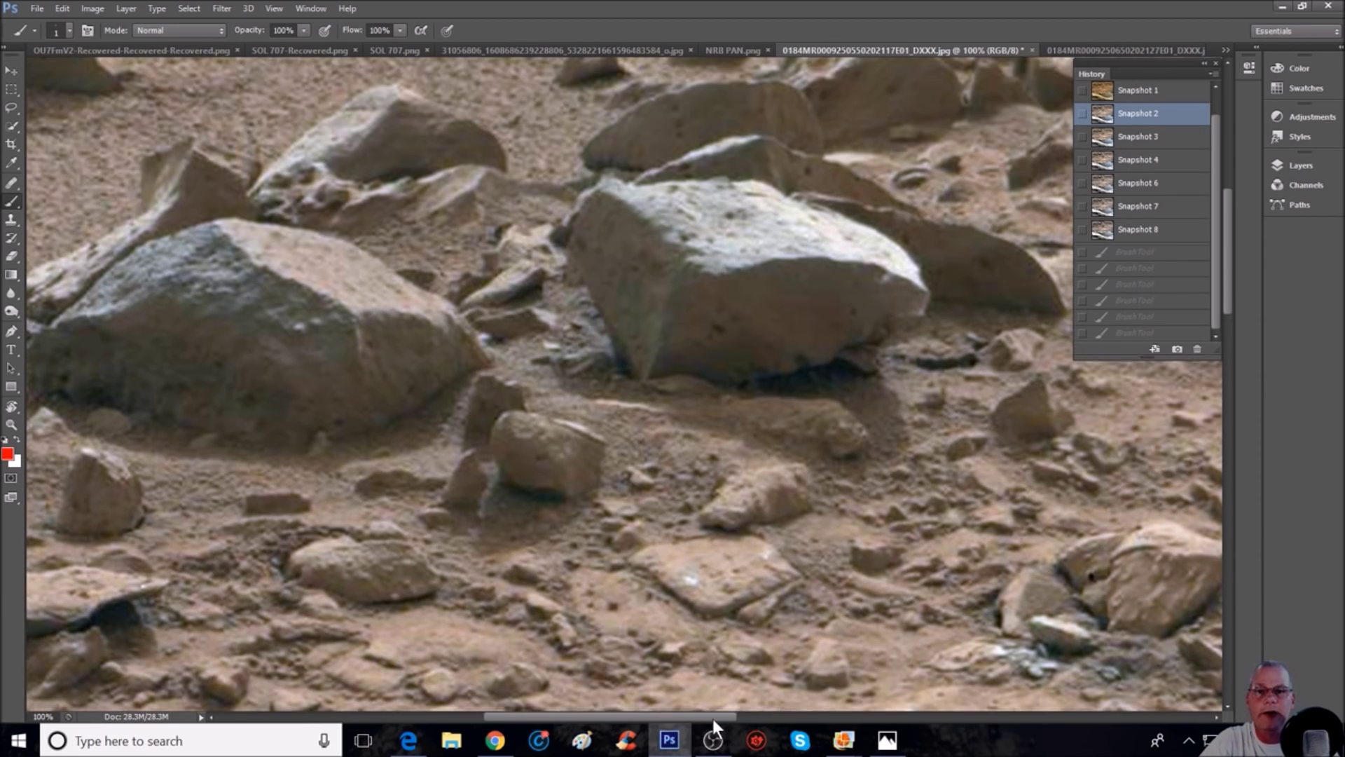
pyautogui.moveTo(712, 716); pyautogui.dragTo(634, 715)
pyautogui.scroll(-5, 536, 376)
# - At 200%, paint red strokes under the small rock, then discard them by reverting to Snapshot 8
pyautogui.hotkey('ctrl', '+')
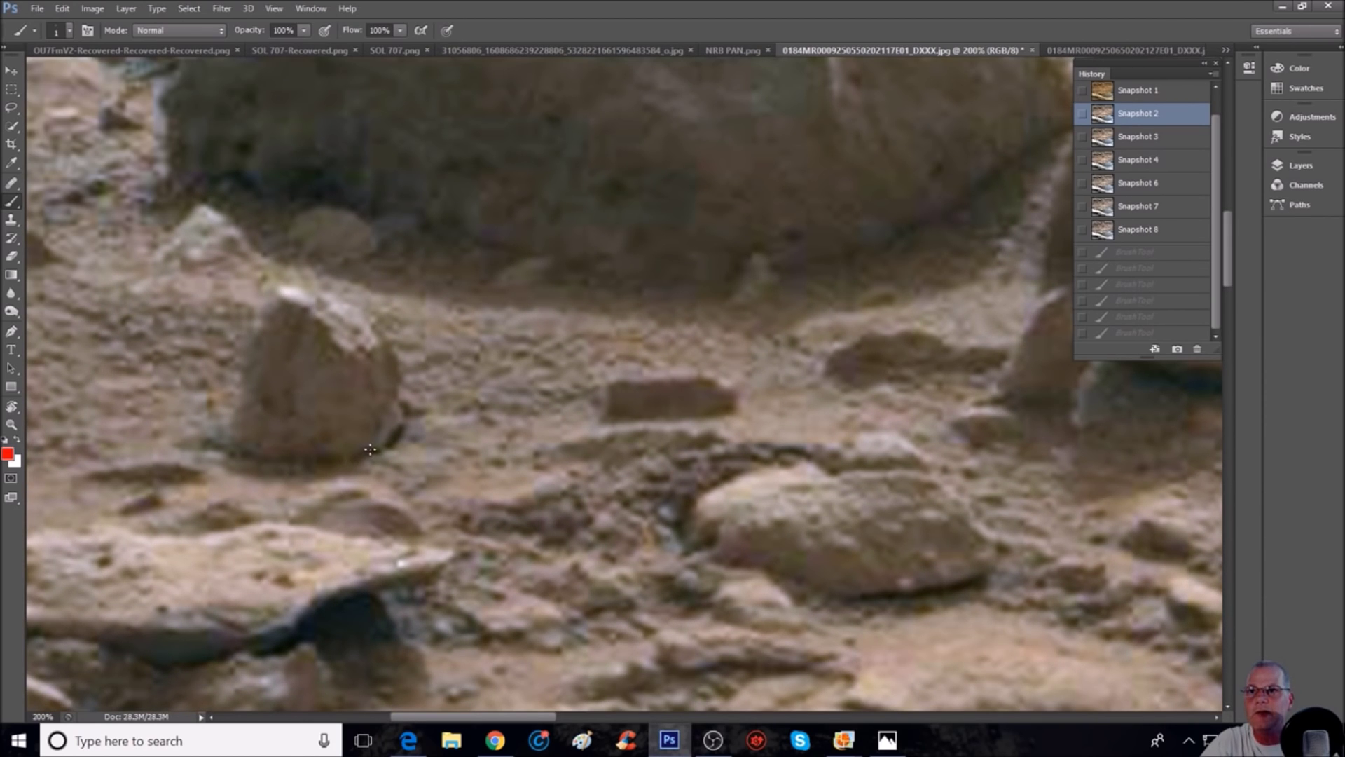
pyautogui.click(350, 459)
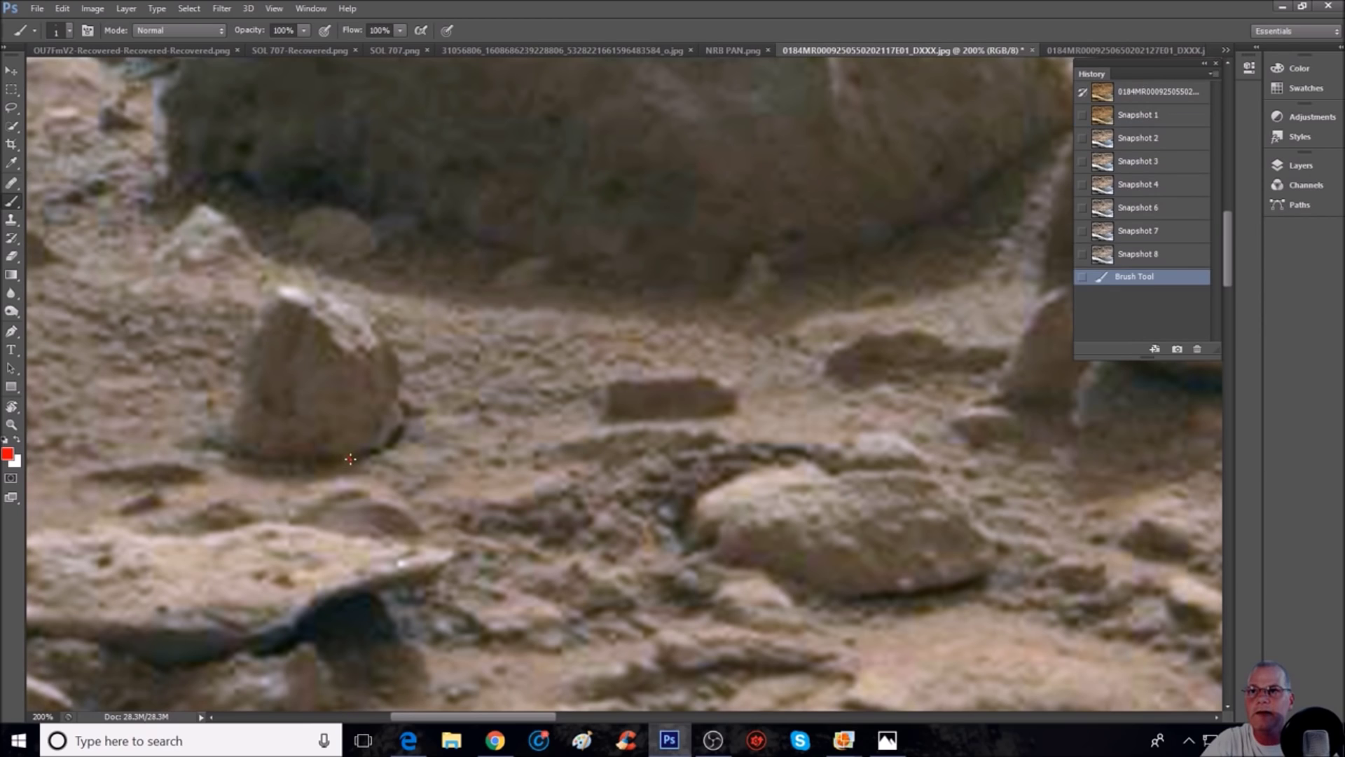
pyautogui.moveTo(350, 460); pyautogui.dragTo(378, 455)
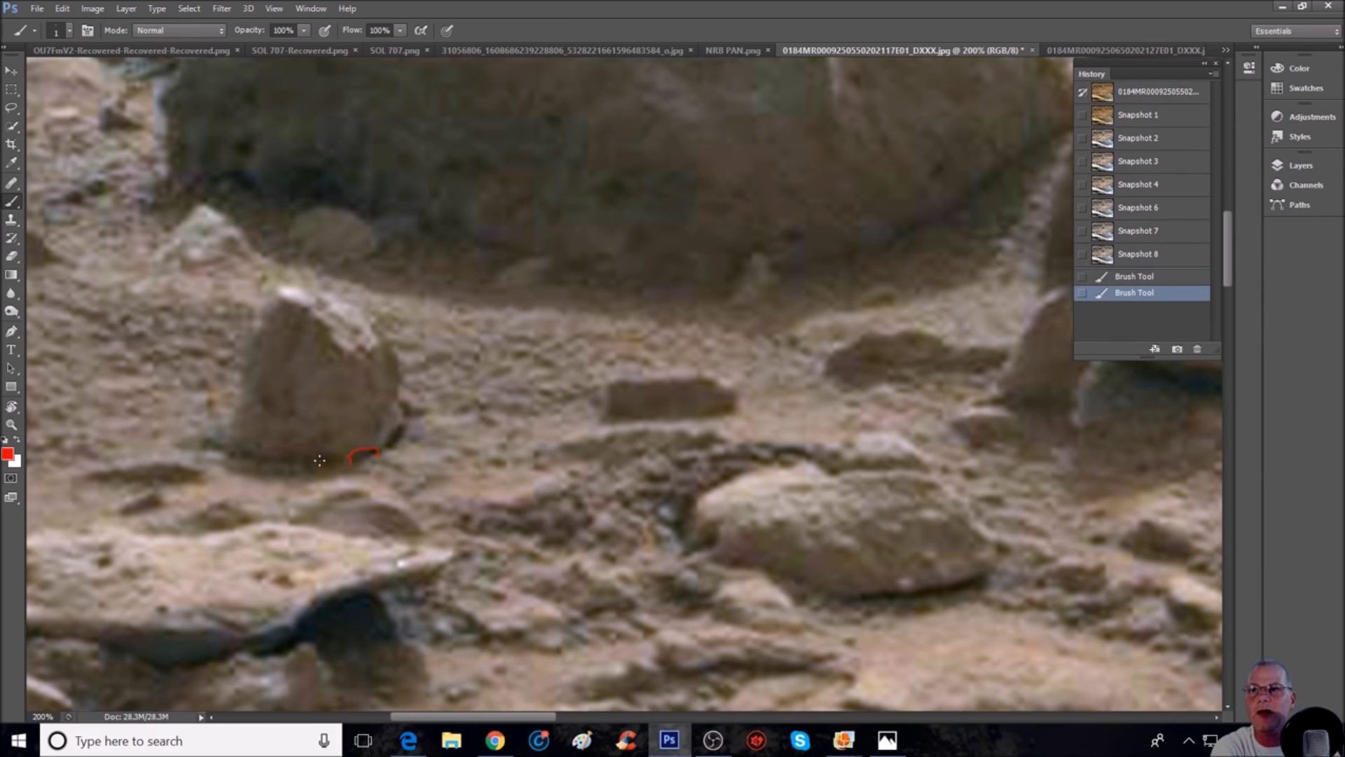
pyautogui.moveTo(316, 470); pyautogui.dragTo(342, 459)
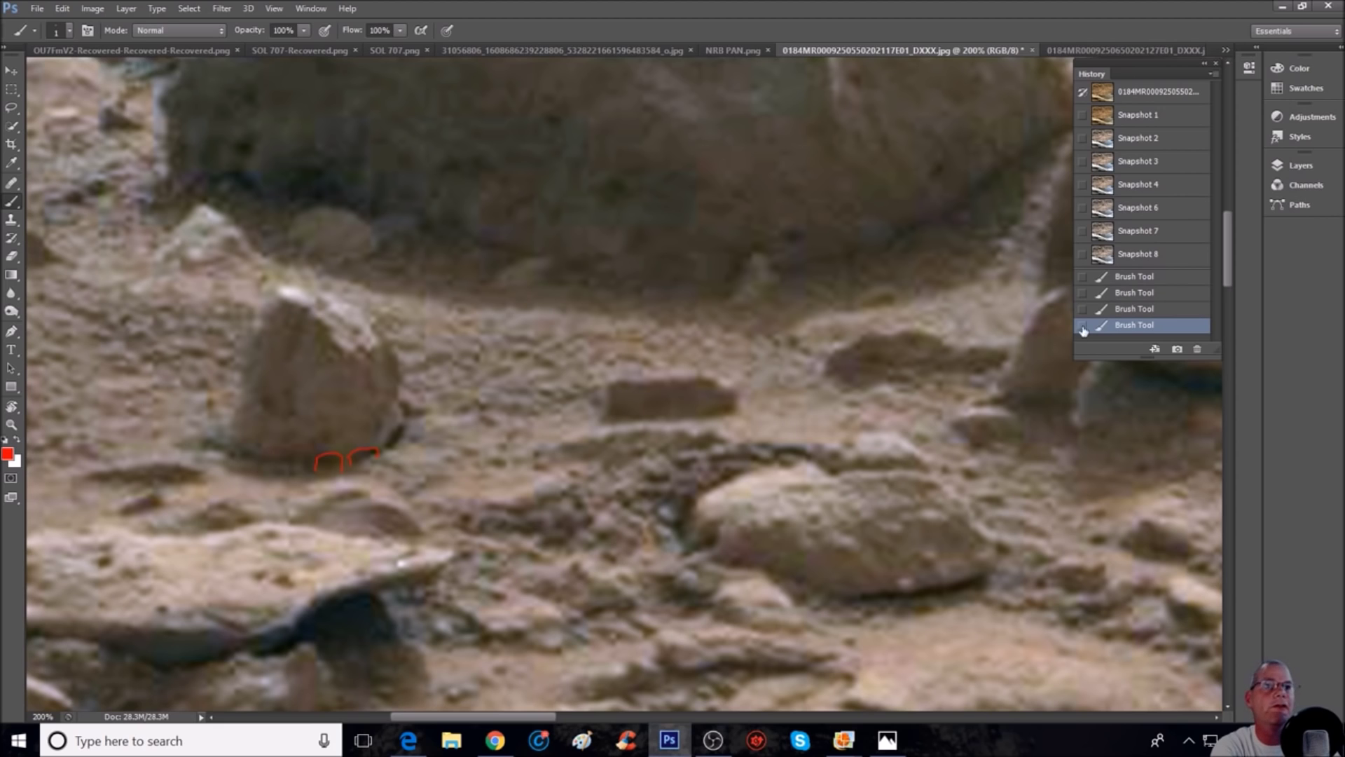
pyautogui.click(1179, 258)
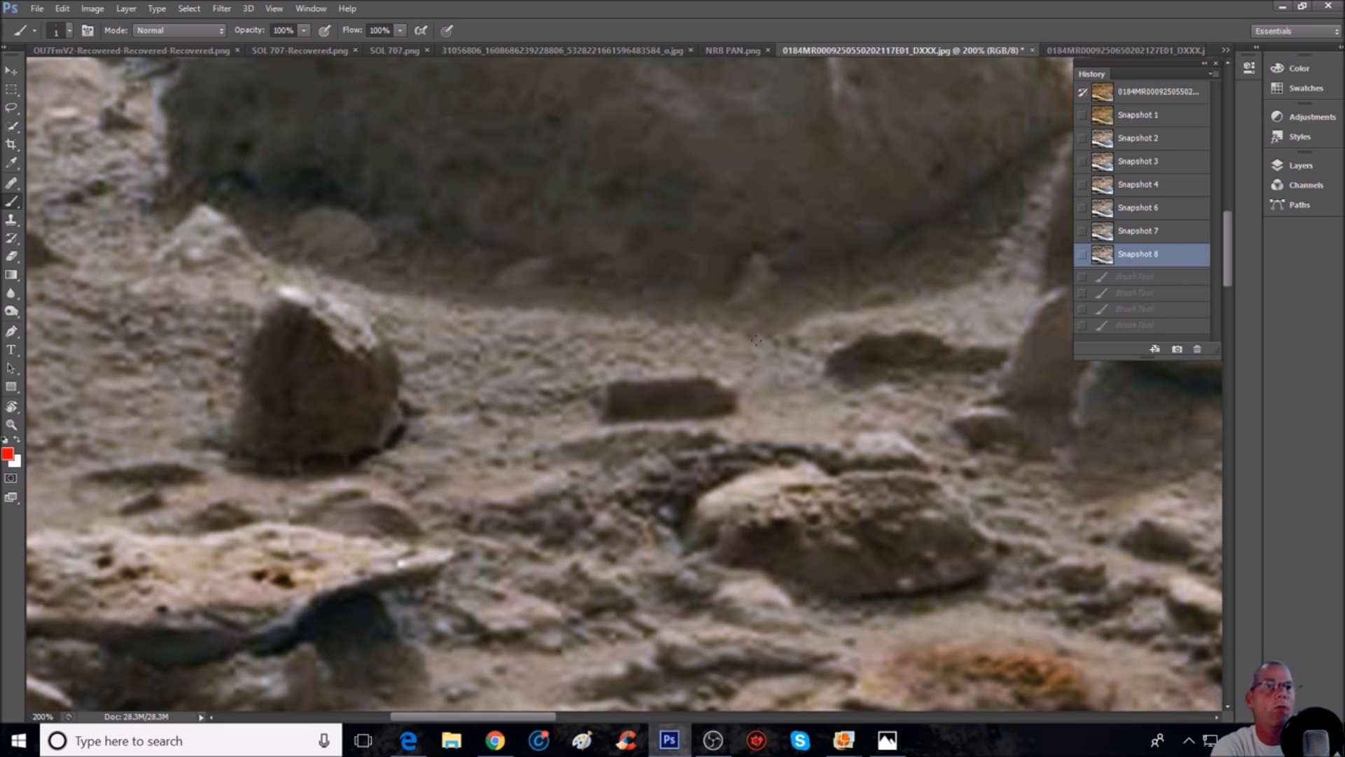
# - Compare Snapshots 4 and 6, return to Snapshot 8, and zoom closer on the dark rock
pyautogui.click(1176, 186)
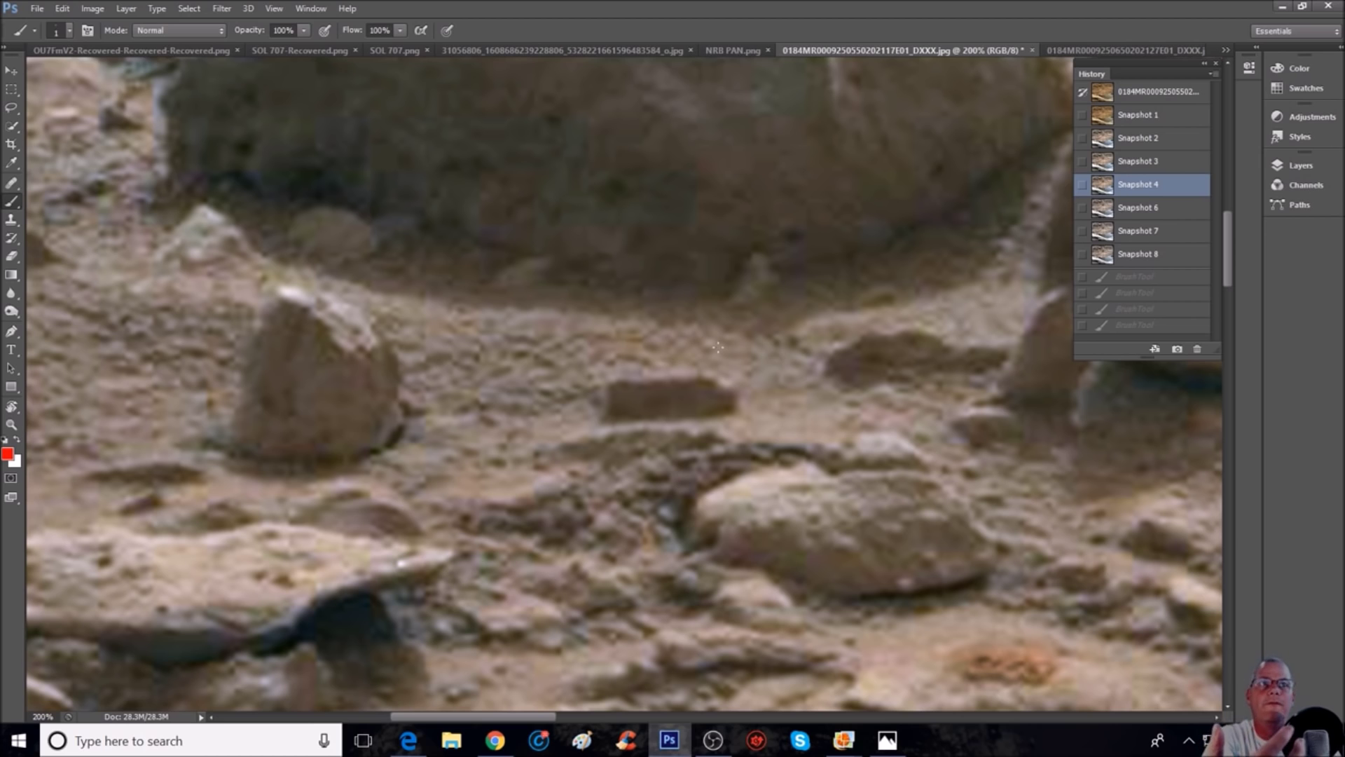
pyautogui.click(1156, 207)
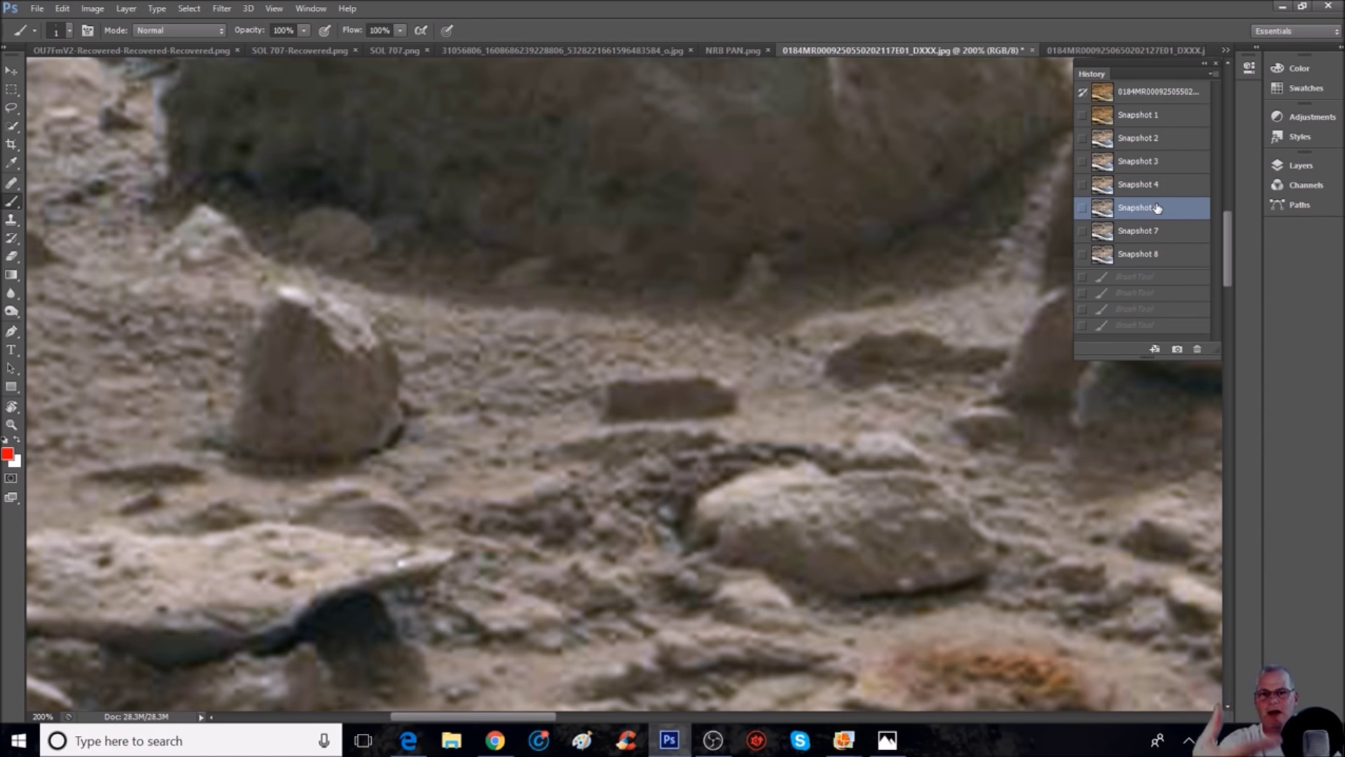
pyautogui.click(1182, 257)
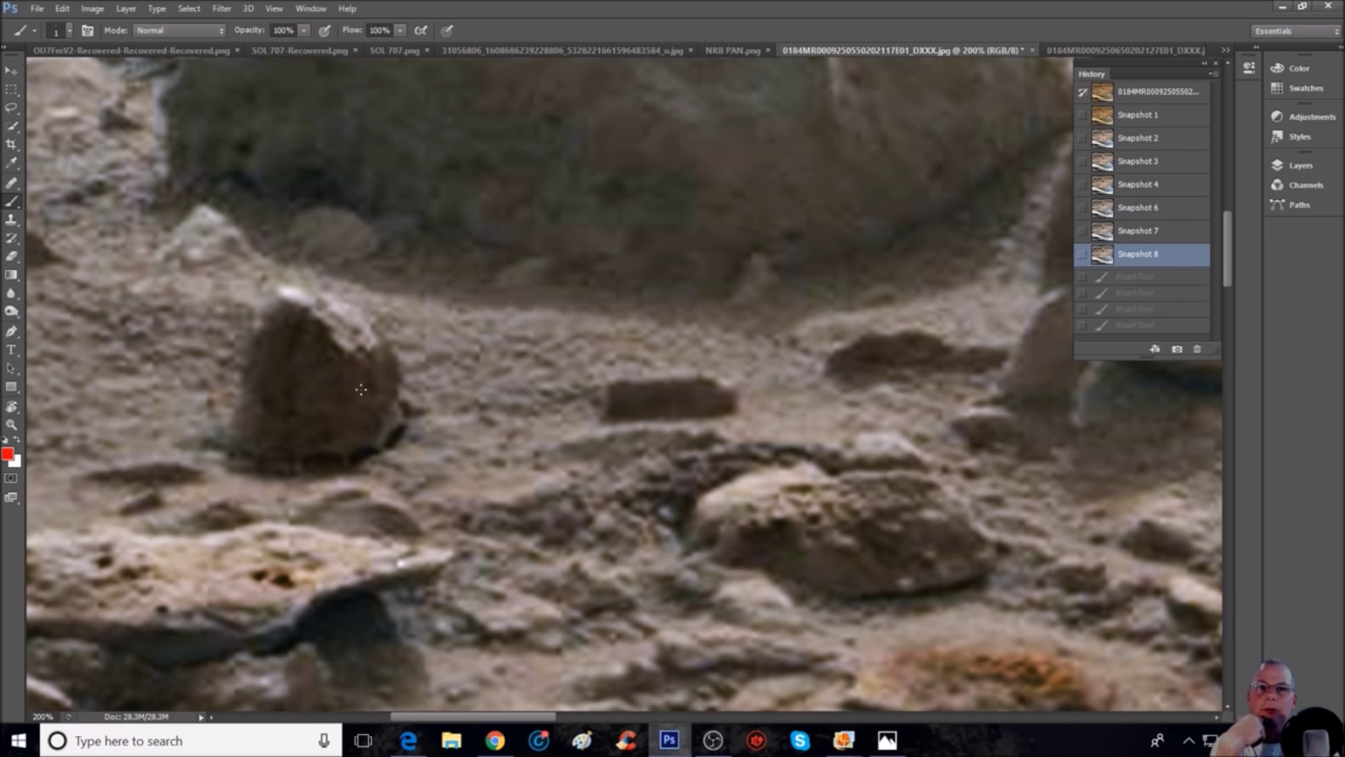
pyautogui.scroll(-1, 360, 389)
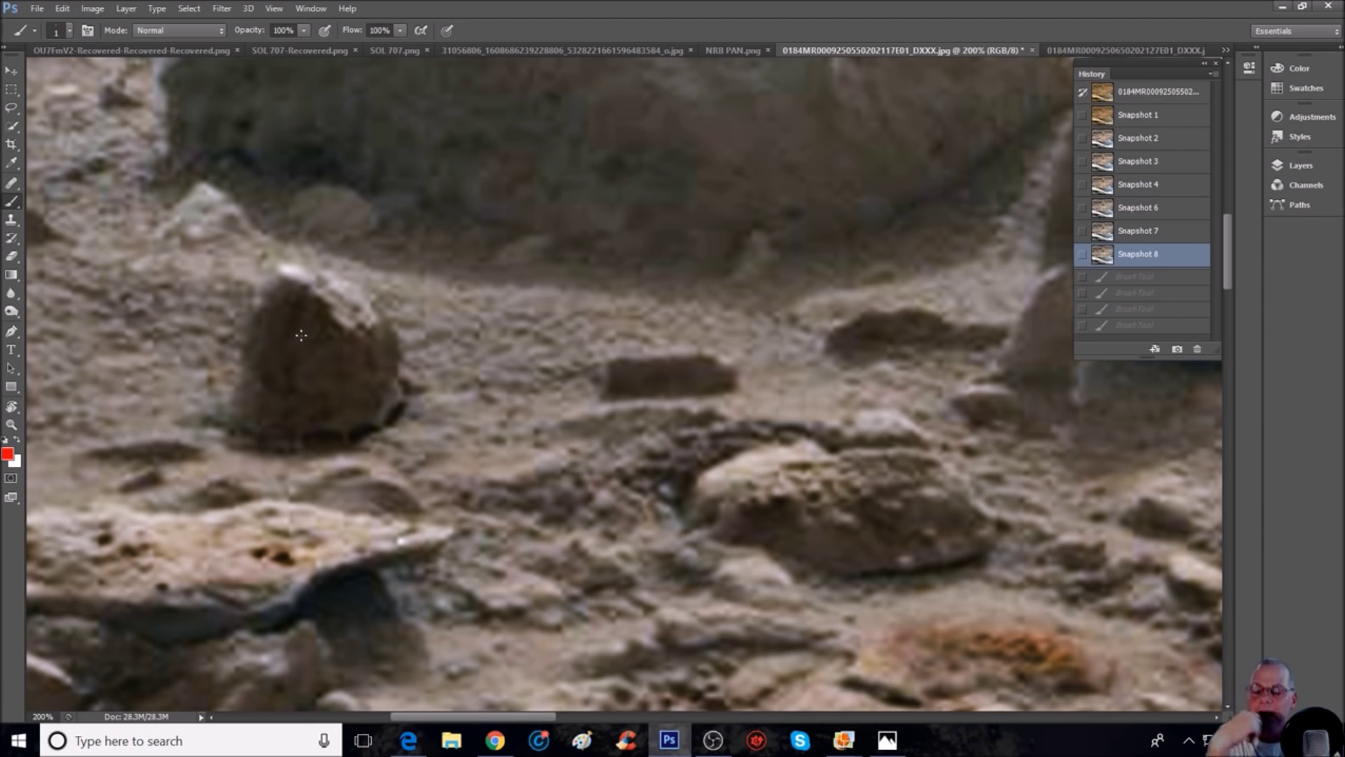
pyautogui.hotkey('ctrl', '+')
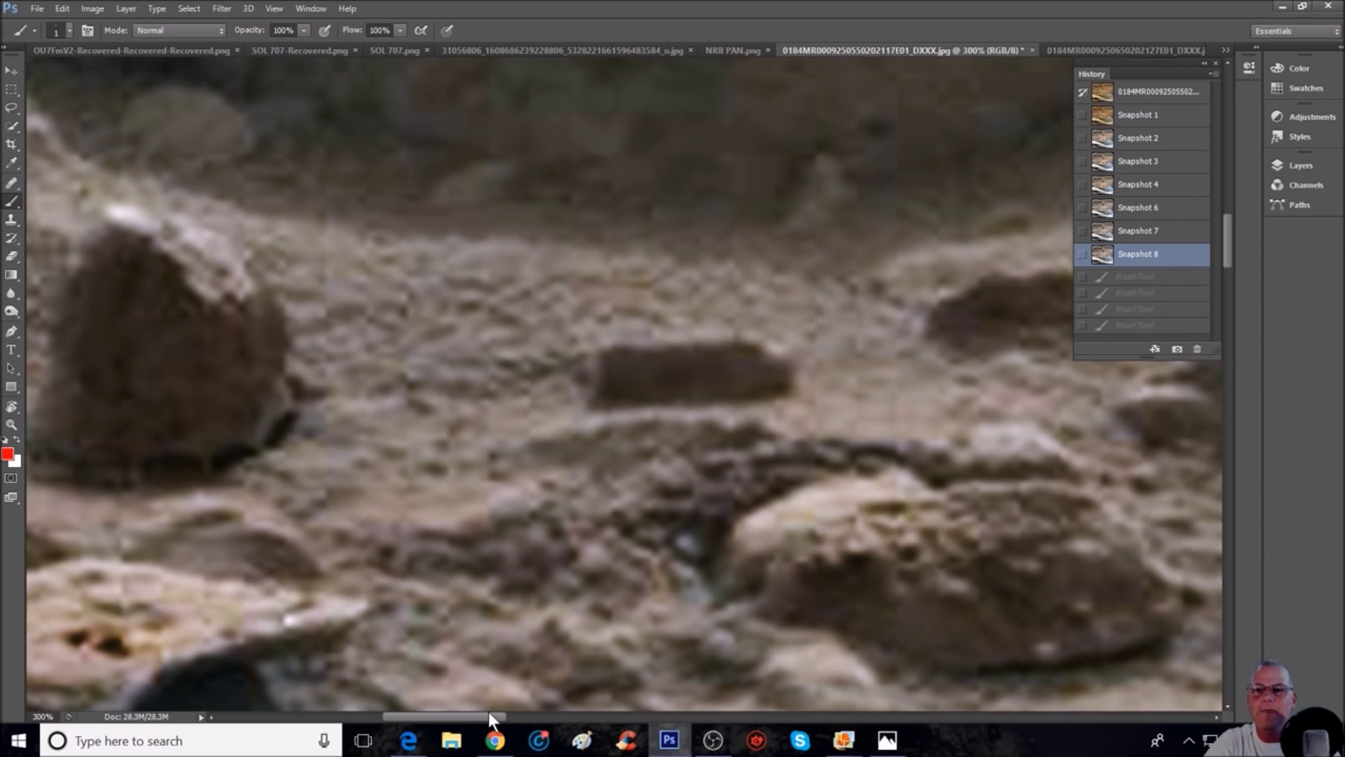
# - Magnify the dark rock and paint a red L-shaped mark across it
pyautogui.moveTo(483, 716); pyautogui.dragTo(432, 716)
pyautogui.scroll(2, 707, 473)
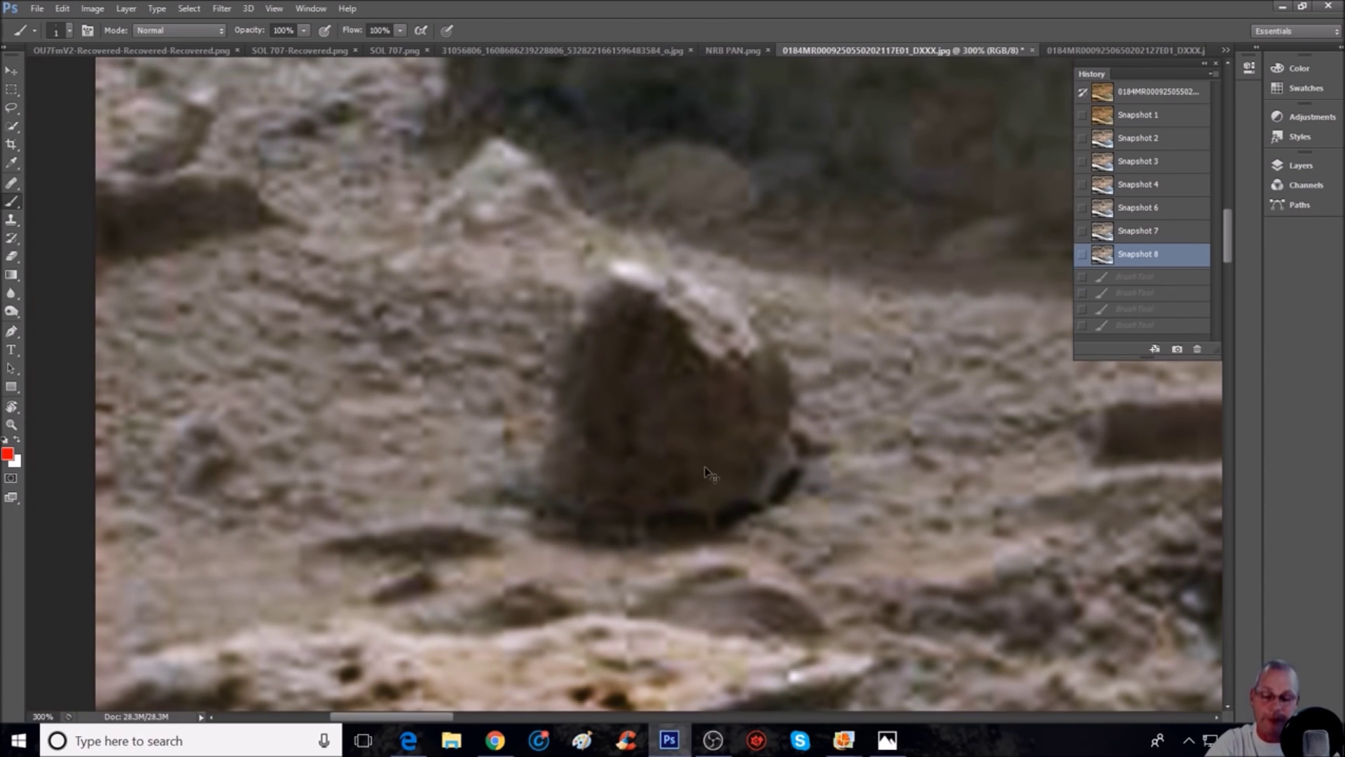
pyautogui.hotkey('ctrl', '+')
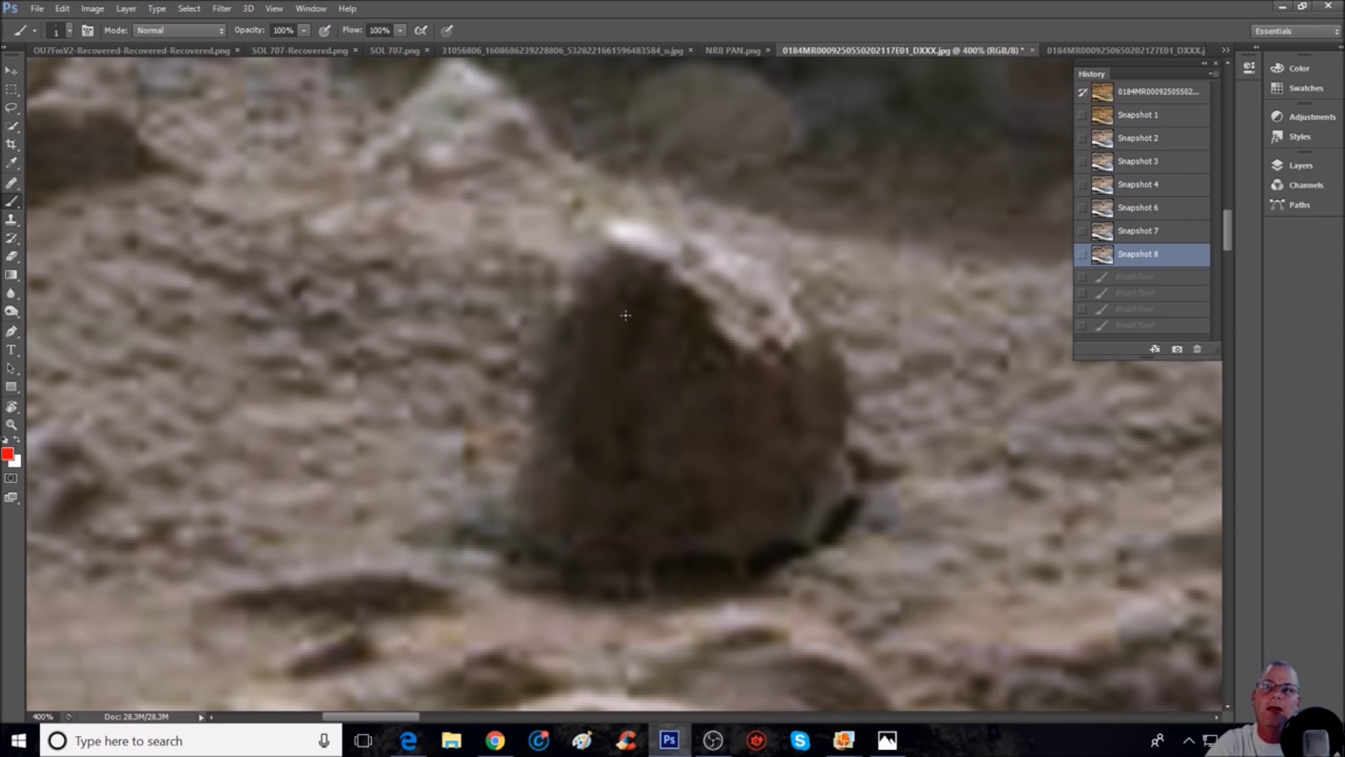
pyautogui.moveTo(626, 315)
pyautogui.mouseDown()
pyautogui.moveTo(619, 369)
pyautogui.moveTo(785, 373)
pyautogui.mouseUp()
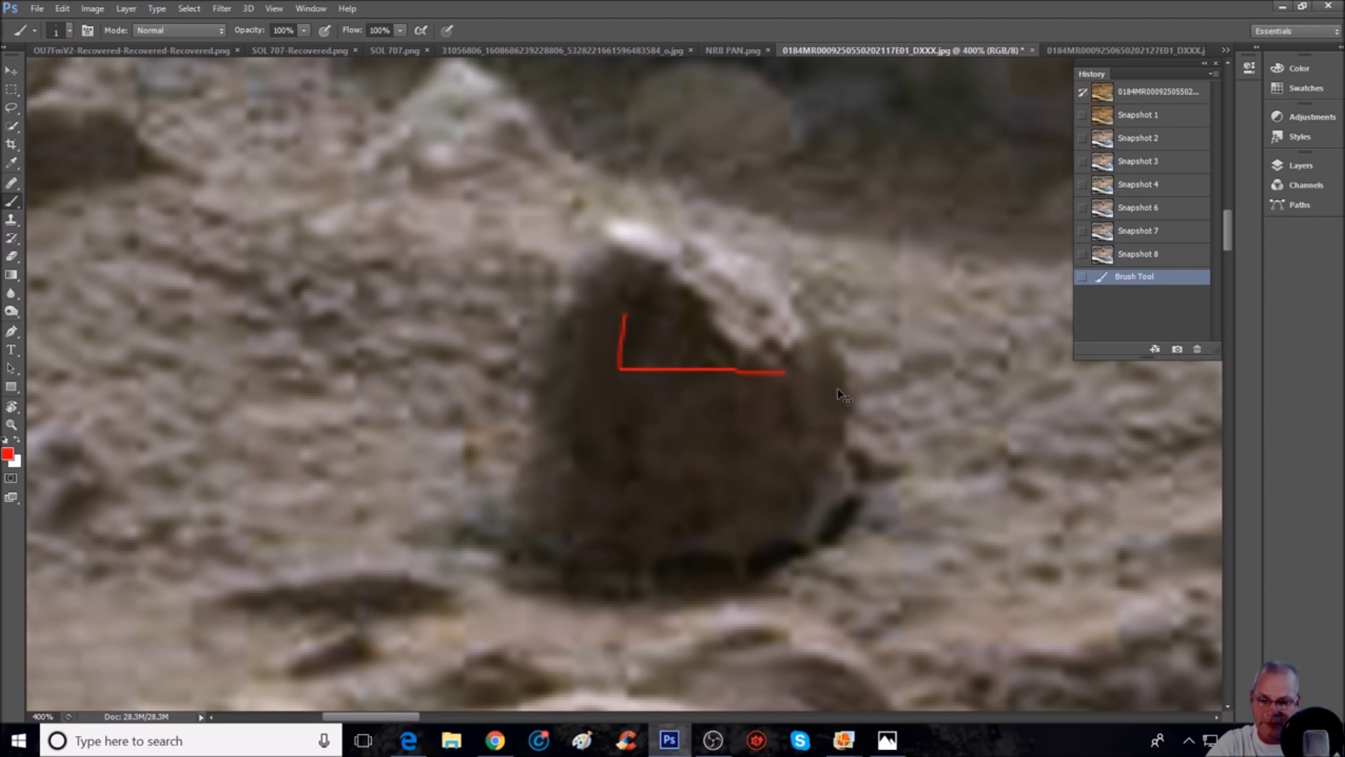
pyautogui.hotkey('ctrl', '+')
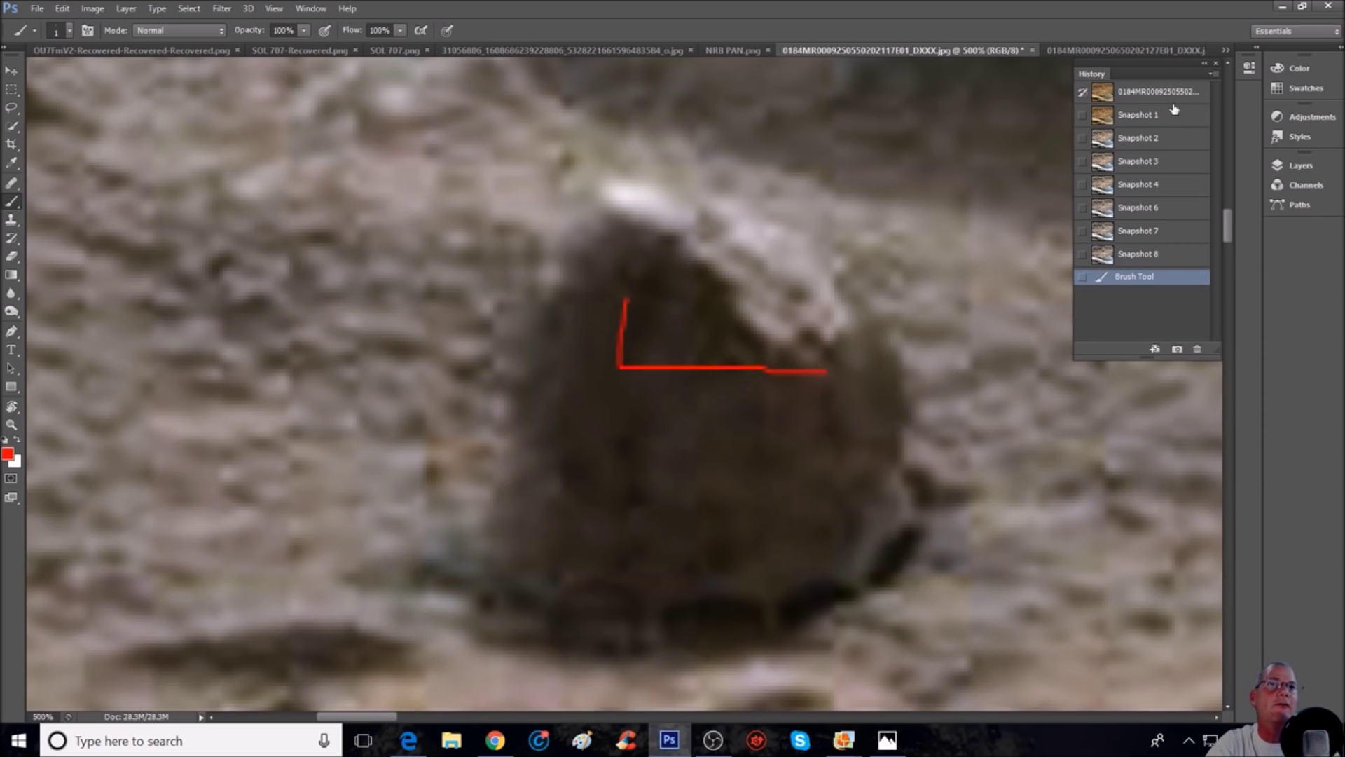
# - Repaint the red L and triangle on Snapshot 1, then revert to Snapshot 8 and zoom out
pyautogui.click(1139, 114)
pyautogui.moveTo(628, 297)
pyautogui.mouseDown()
pyautogui.moveTo(630, 371)
pyautogui.moveTo(828, 375)
pyautogui.mouseUp()
pyautogui.moveTo(744, 324)
pyautogui.mouseDown()
pyautogui.moveTo(849, 347)
pyautogui.moveTo(684, 352)
pyautogui.moveTo(741, 305)
pyautogui.mouseUp()
pyautogui.click(1123, 253)
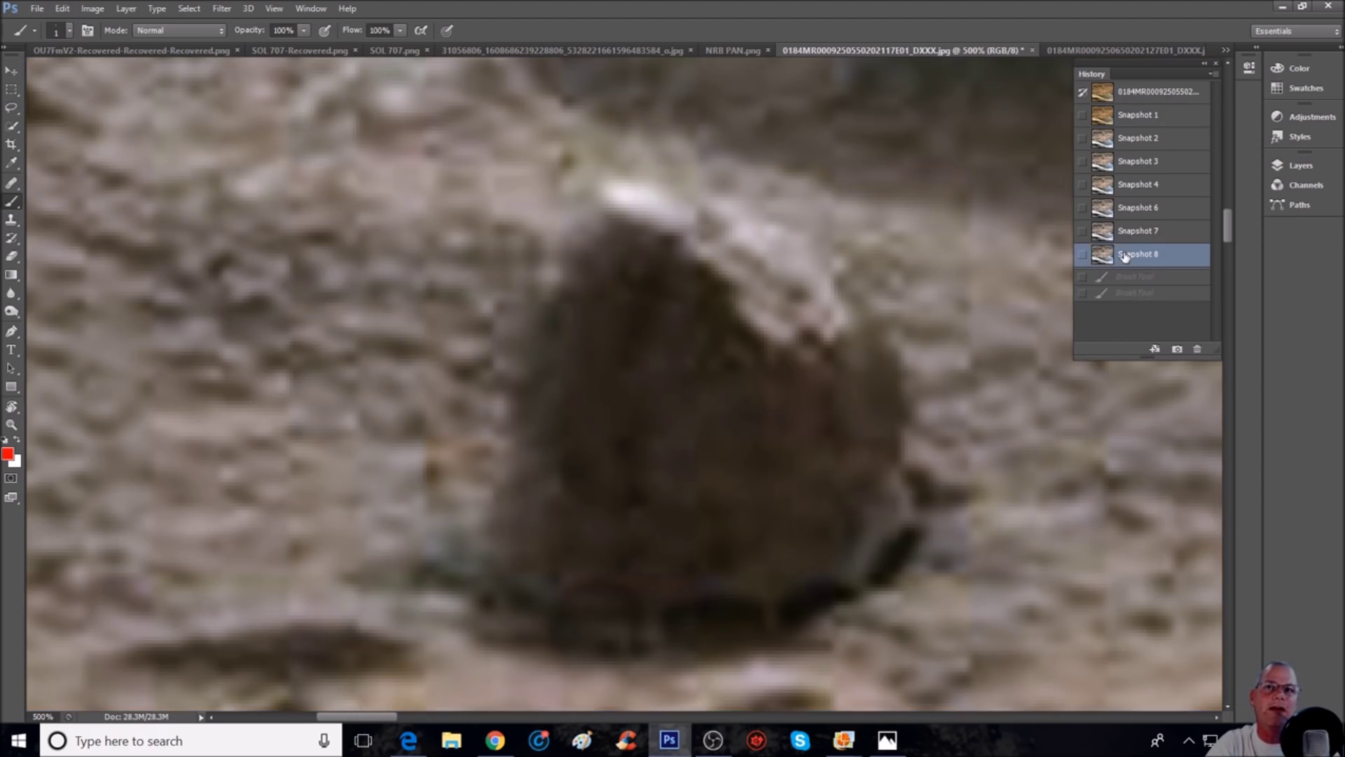
pyautogui.hotkey('ctrl', '-')
pyautogui.hotkey('ctrl', '-')
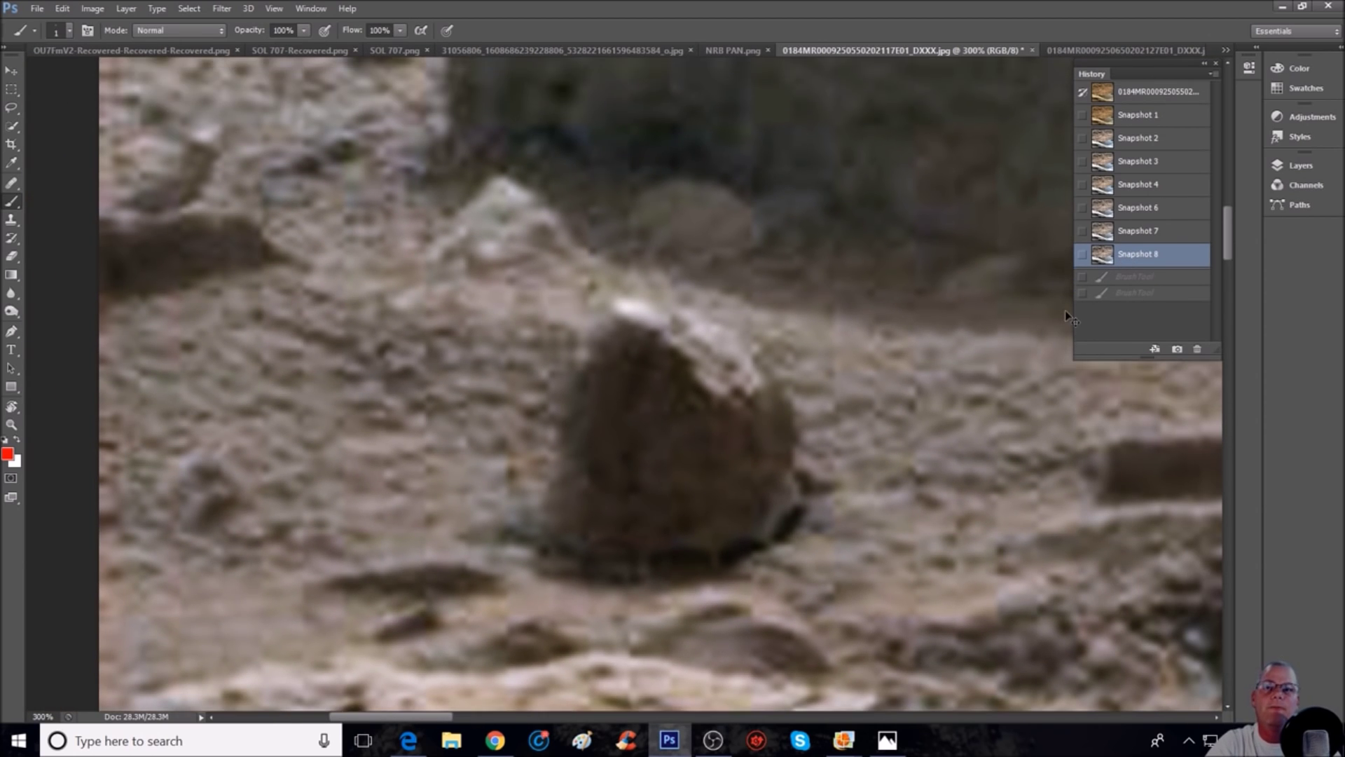
pyautogui.hotkey('ctrl', '-')
pyautogui.hotkey('ctrl', '-')
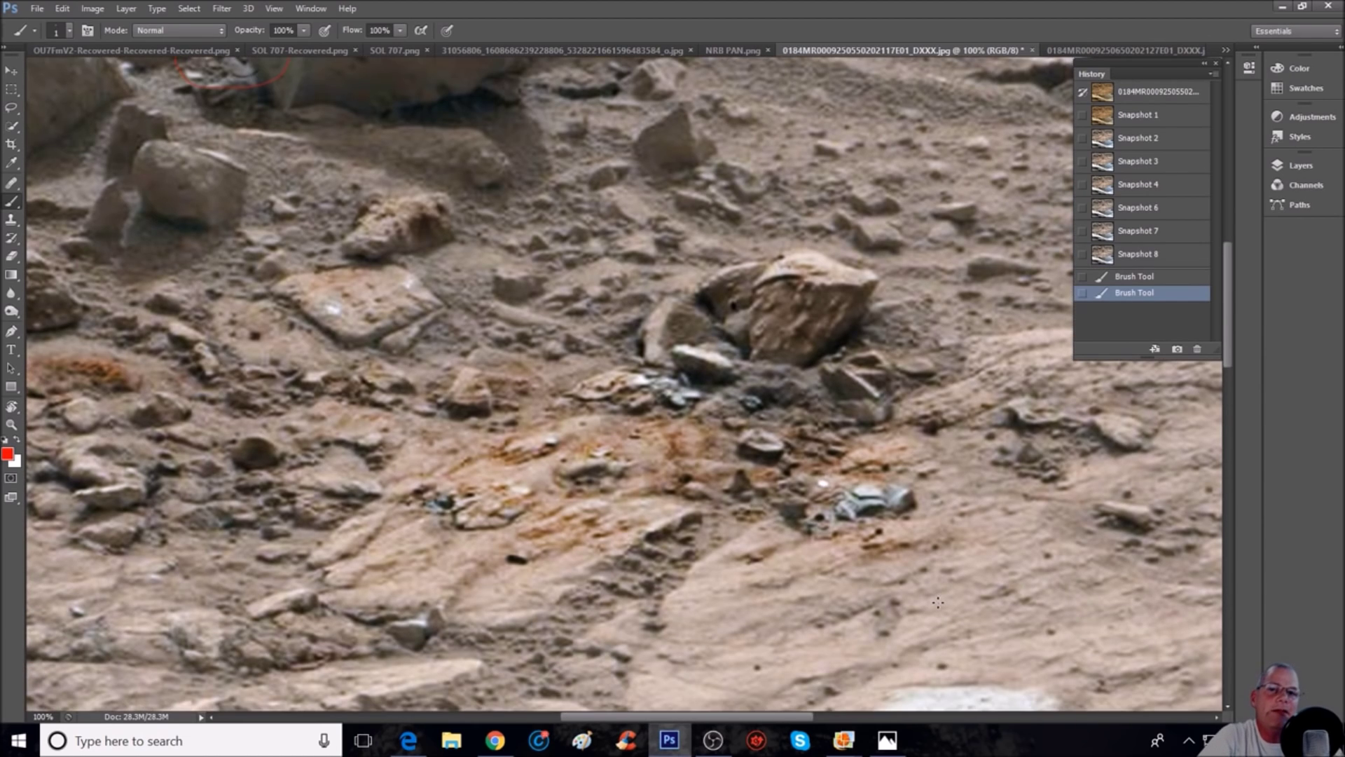
# - Draw trial red circles around the grey object and the right-hand rock, then revert via History
pyautogui.scroll(-2, 938, 603)
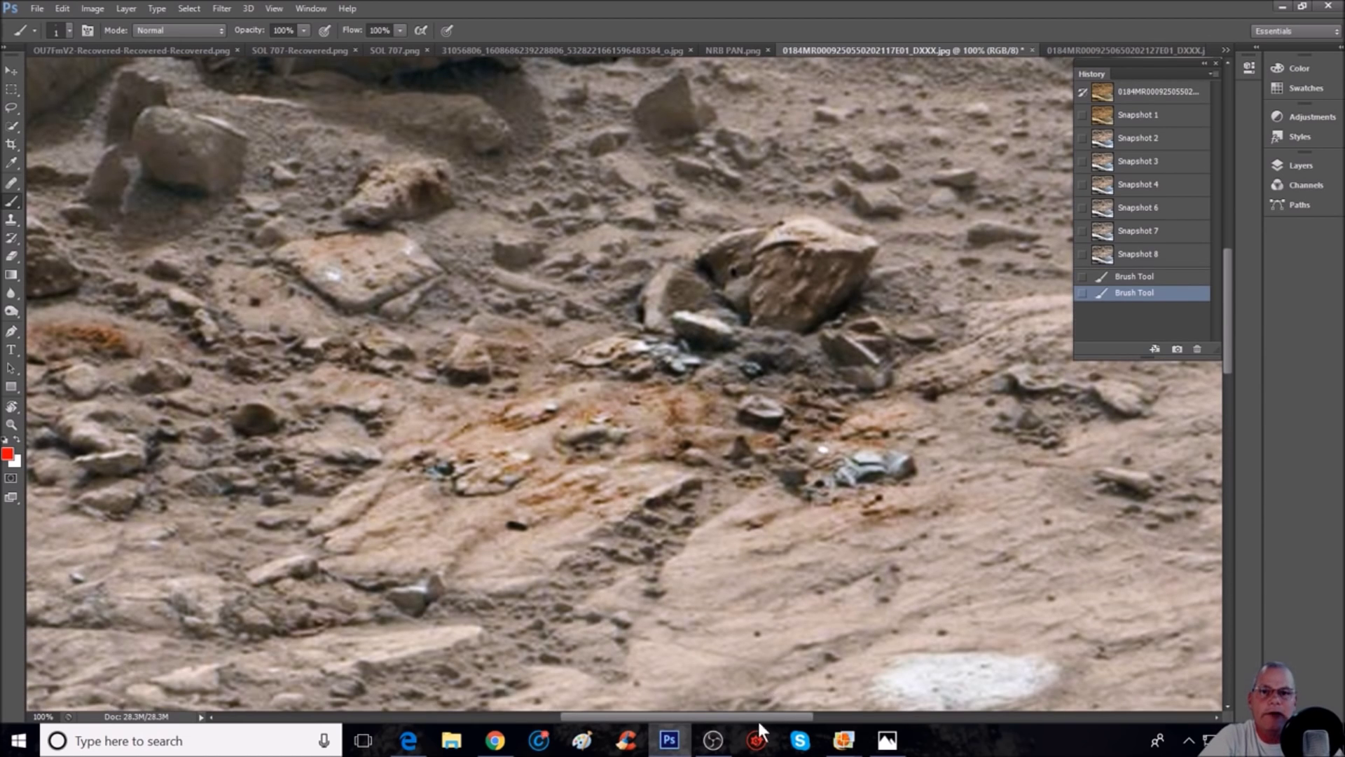
pyautogui.moveTo(756, 722); pyautogui.dragTo(805, 713)
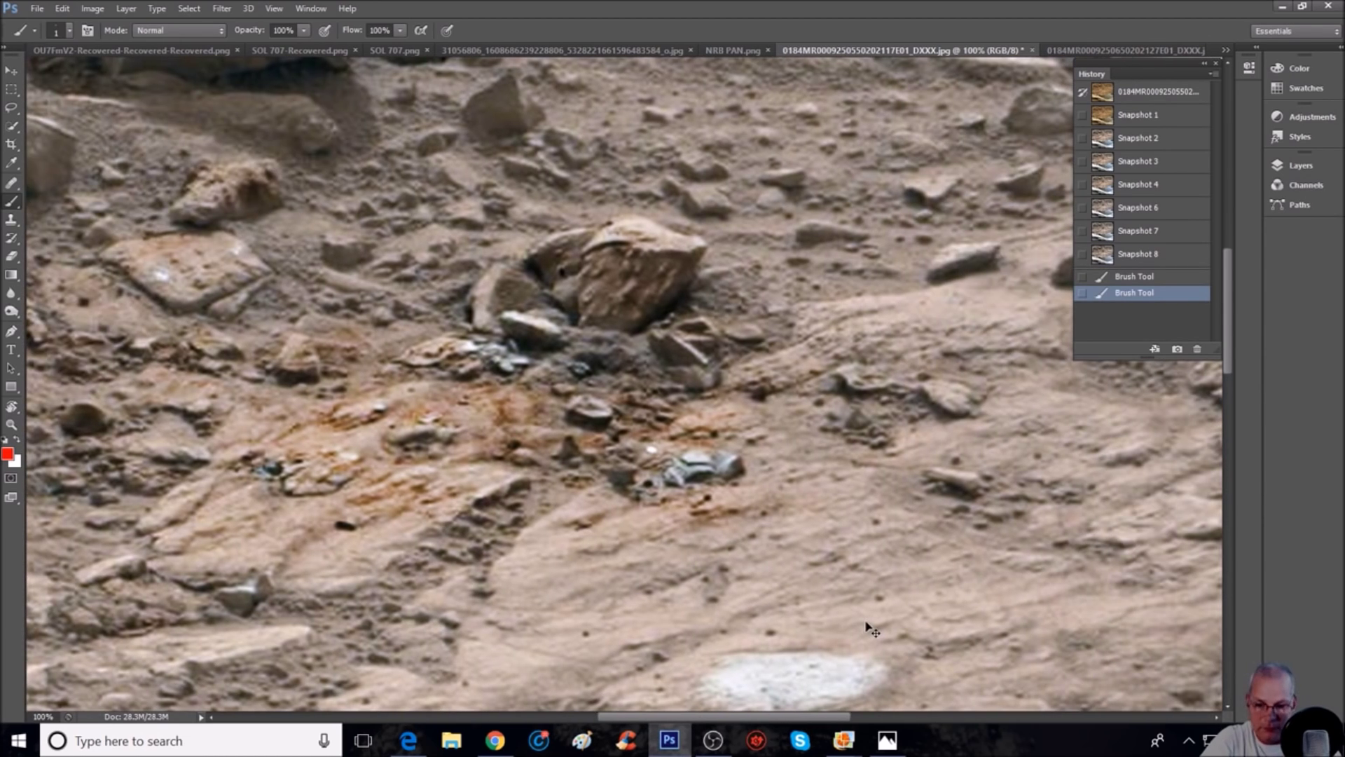
pyautogui.scroll(1, 719, 510)
pyautogui.moveTo(625, 455)
pyautogui.mouseDown()
pyautogui.moveTo(574, 467)
pyautogui.moveTo(571, 516)
pyautogui.moveTo(606, 541)
pyautogui.moveTo(640, 511)
pyautogui.moveTo(617, 456)
pyautogui.mouseUp()
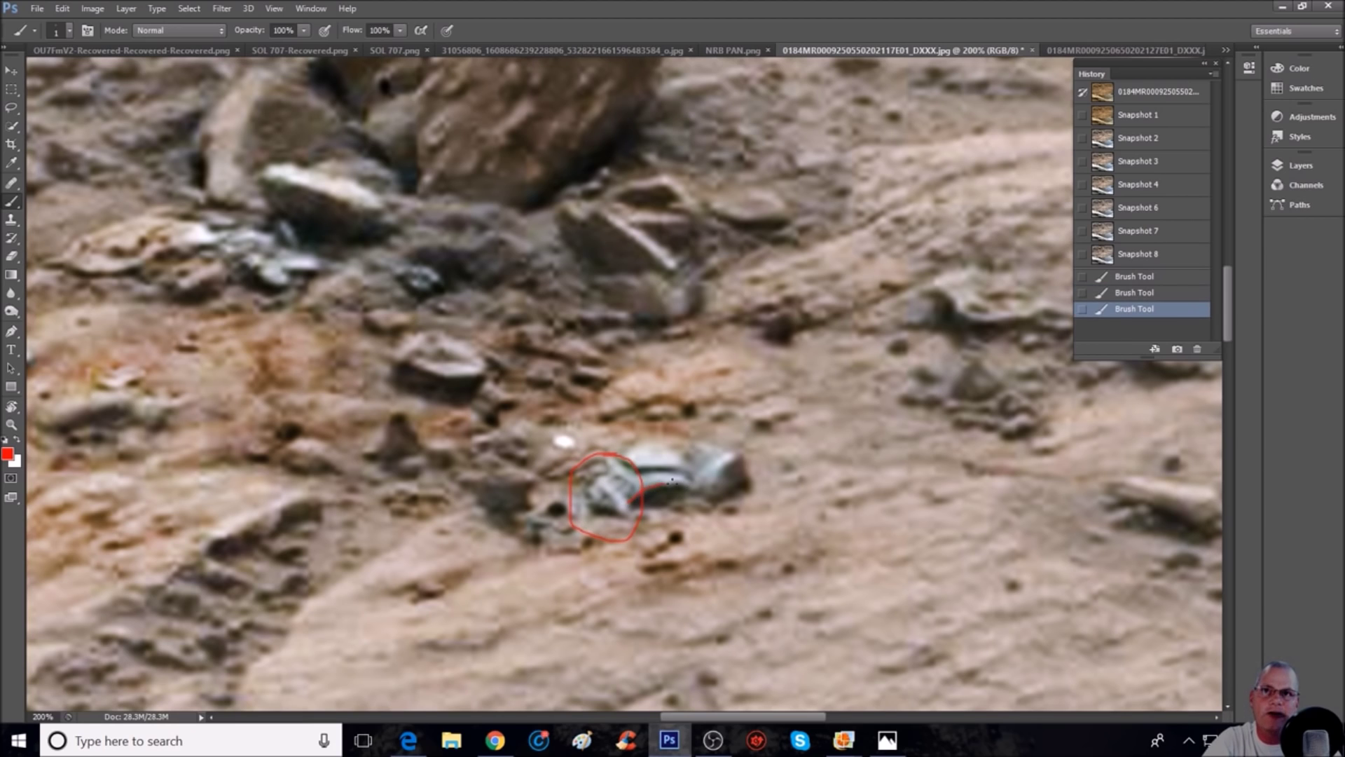
pyautogui.moveTo(693, 488); pyautogui.dragTo(694, 488)
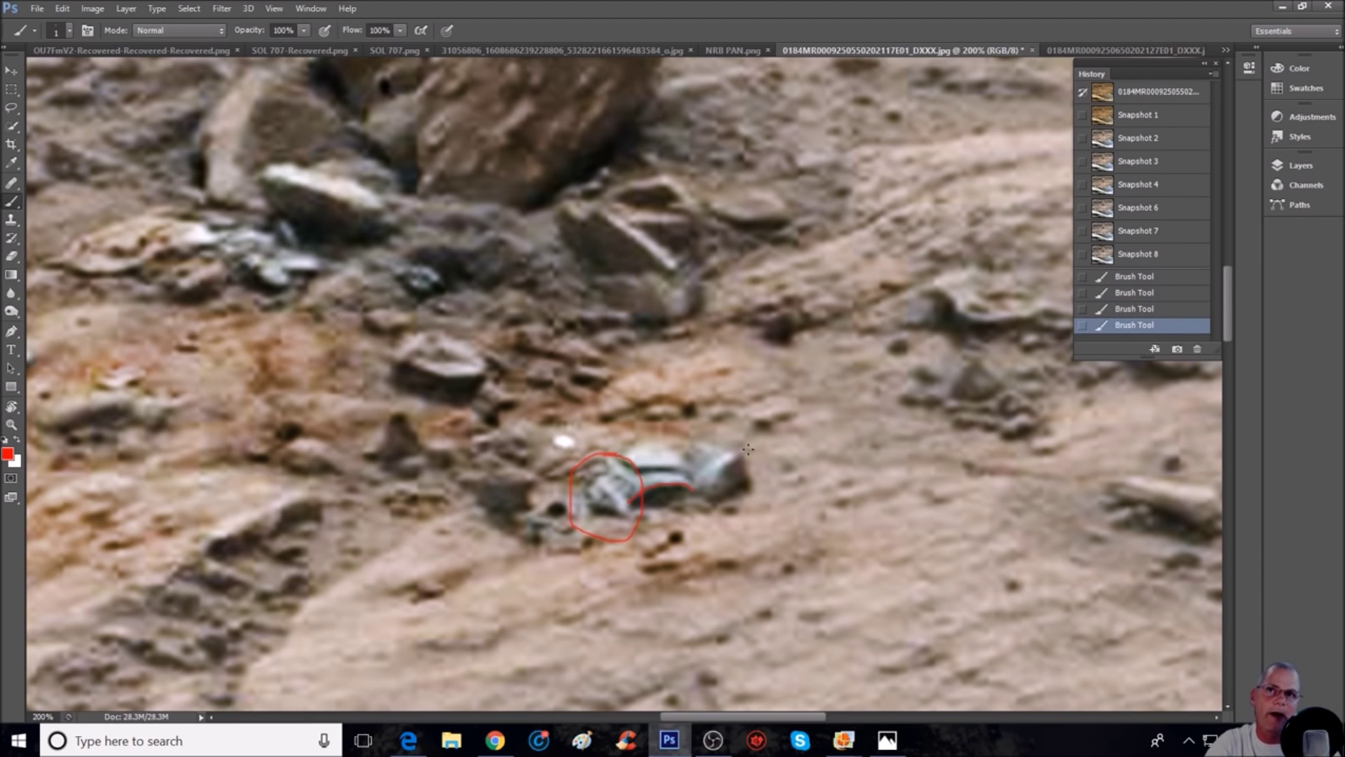
pyautogui.moveTo(732, 440)
pyautogui.mouseDown()
pyautogui.moveTo(700, 466)
pyautogui.moveTo(721, 491)
pyautogui.moveTo(747, 489)
pyautogui.moveTo(751, 451)
pyautogui.moveTo(734, 434)
pyautogui.moveTo(708, 452)
pyautogui.mouseUp()
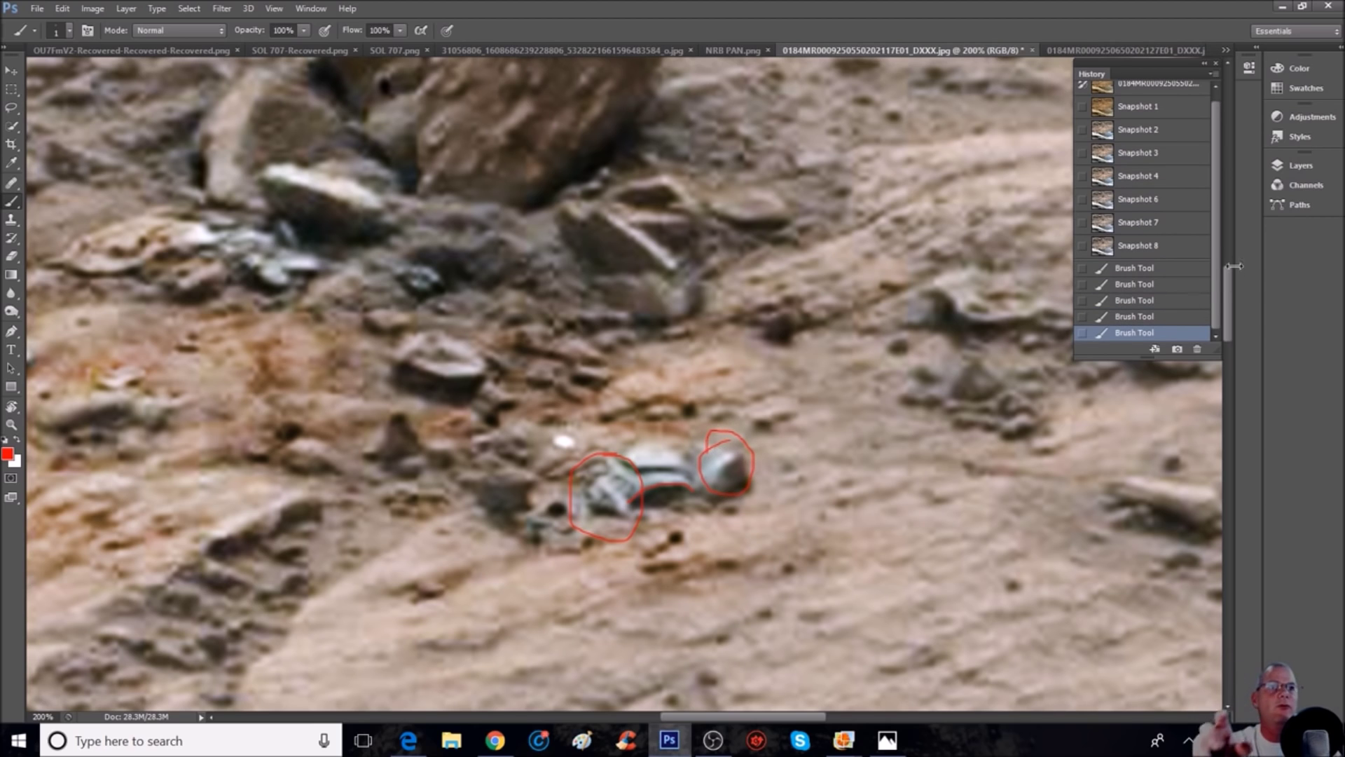
pyautogui.click(1168, 252)
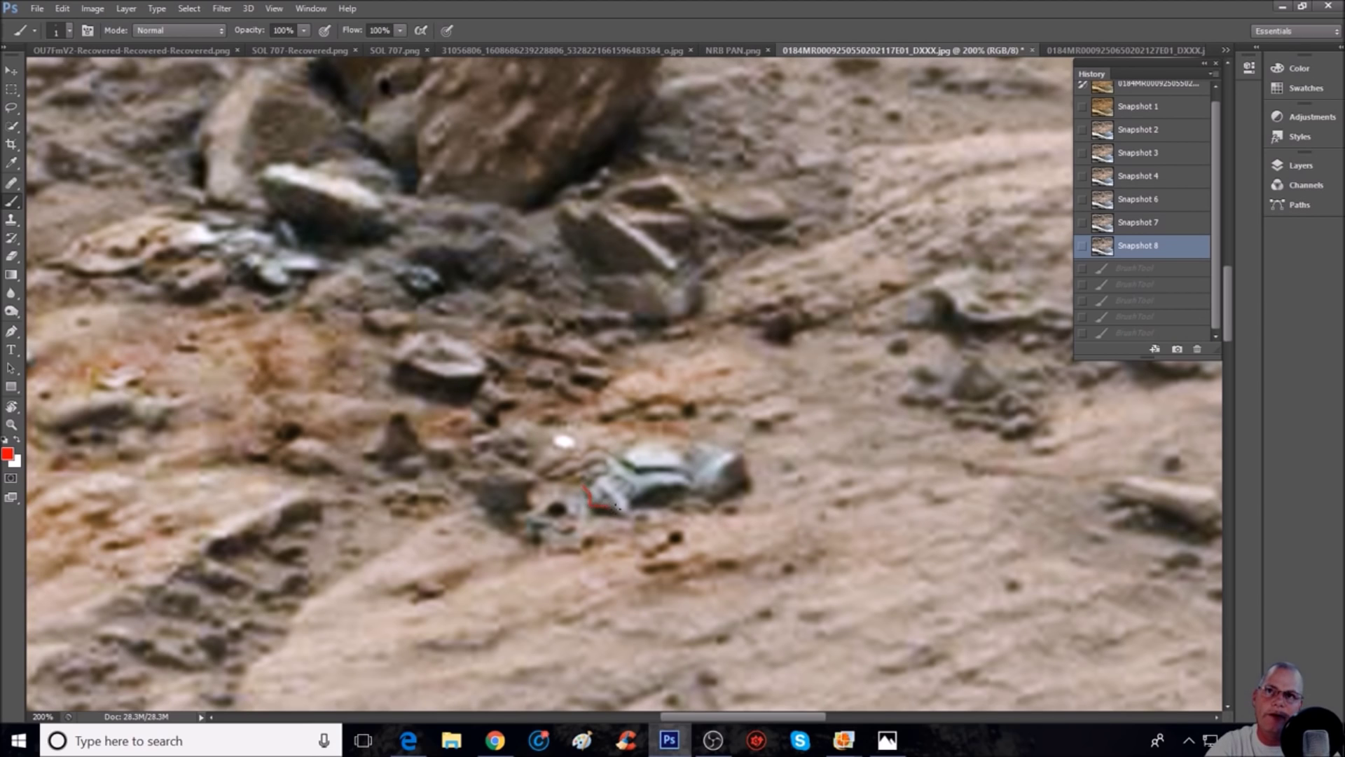
# - Try red outlines around the grey object, reverting to the first saved state
pyautogui.moveTo(685, 483); pyautogui.dragTo(693, 491)
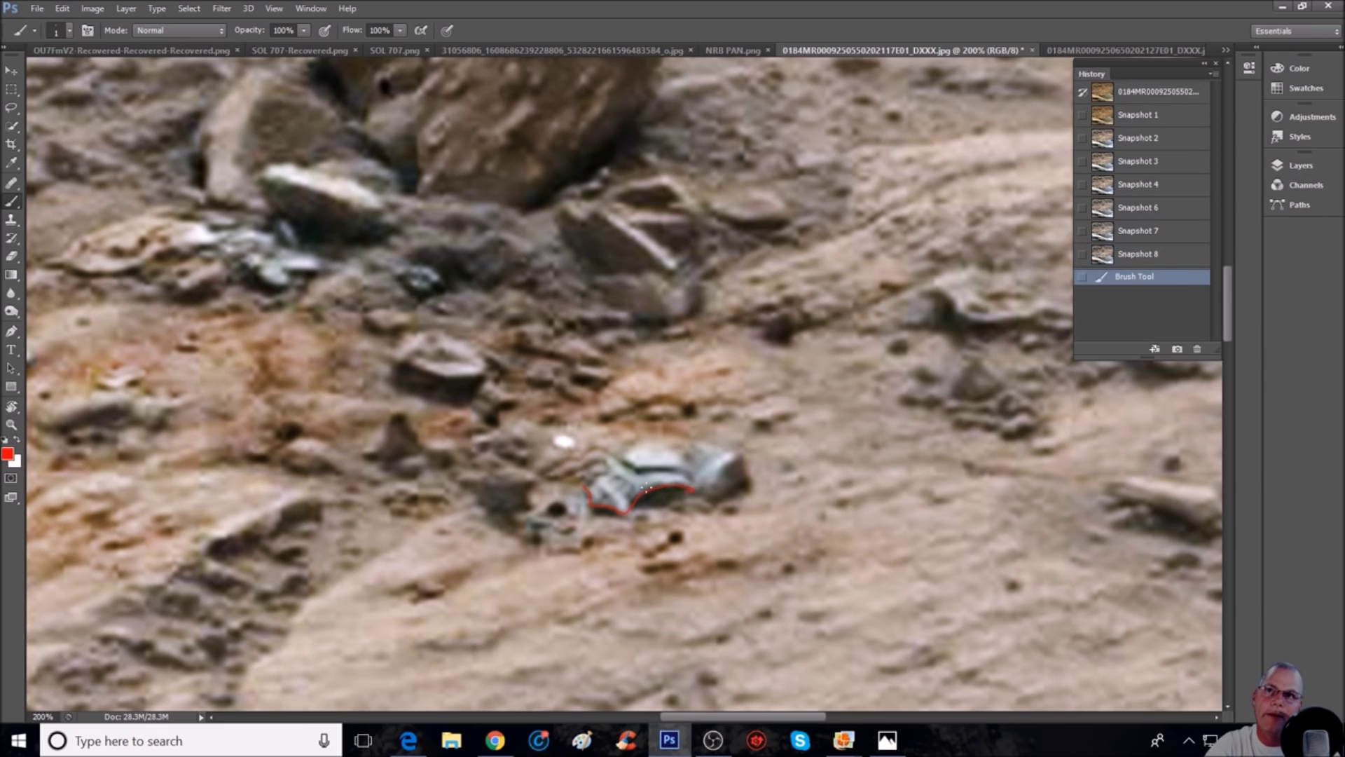
pyautogui.moveTo(620, 509)
pyautogui.mouseDown()
pyautogui.moveTo(596, 498)
pyautogui.moveTo(610, 455)
pyautogui.moveTo(593, 447)
pyautogui.mouseUp()
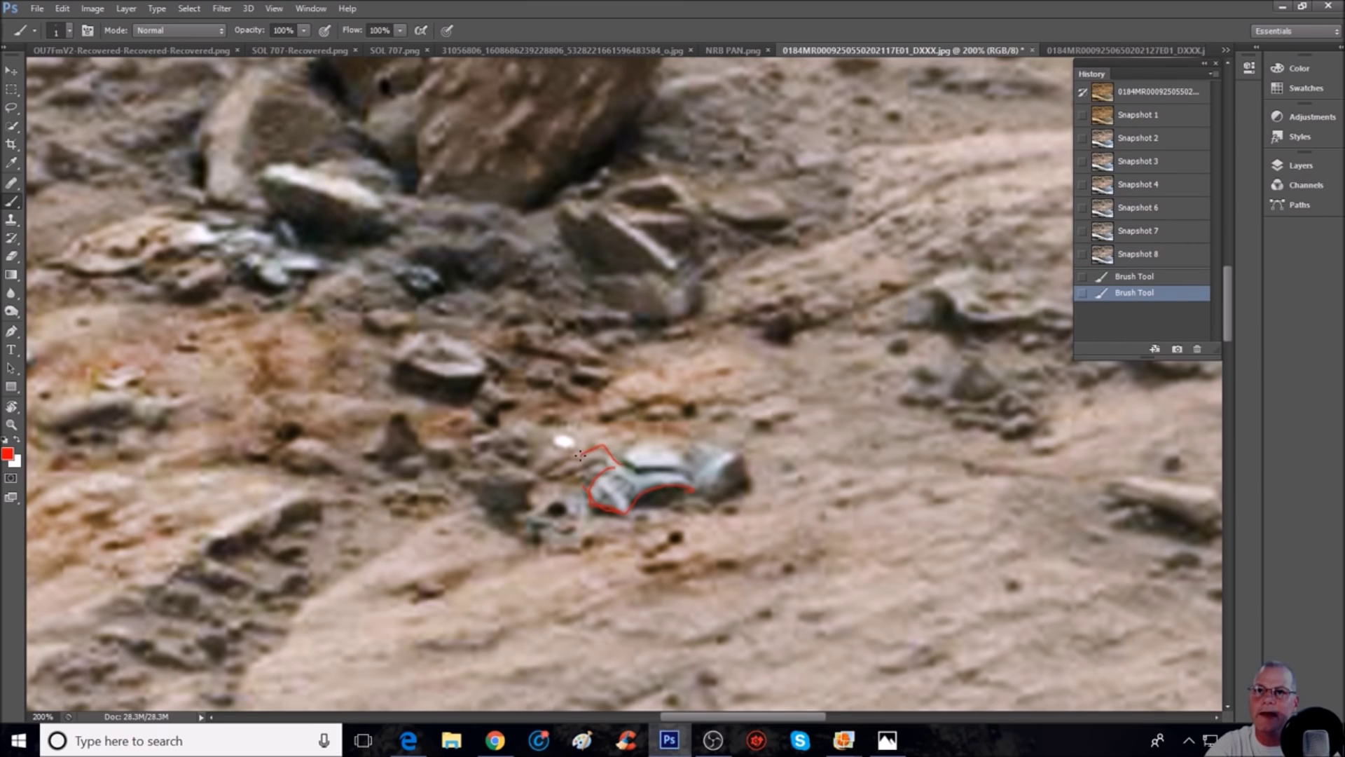
pyautogui.click(1148, 255)
pyautogui.moveTo(533, 394)
pyautogui.mouseDown()
pyautogui.moveTo(484, 606)
pyautogui.moveTo(830, 512)
pyautogui.moveTo(683, 389)
pyautogui.moveTo(579, 385)
pyautogui.mouseUp()
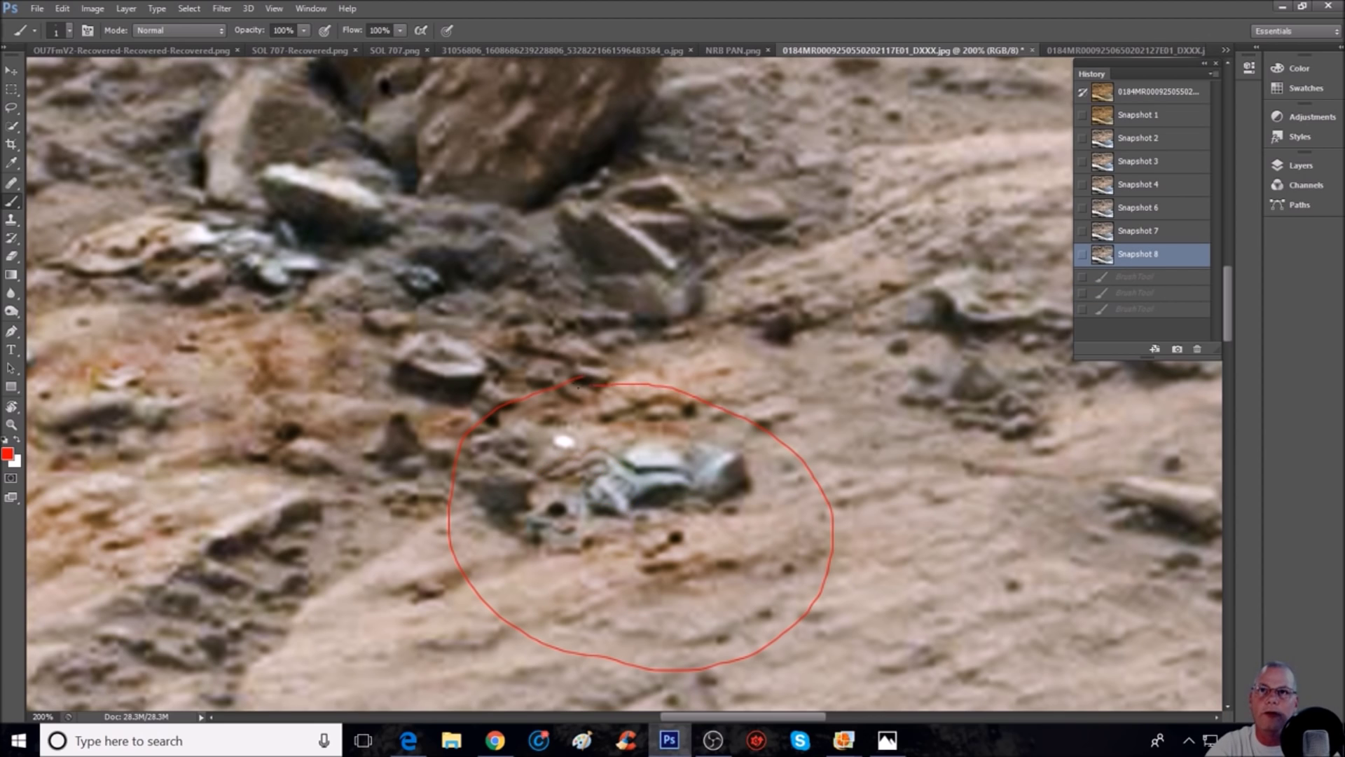
pyautogui.click(1142, 117)
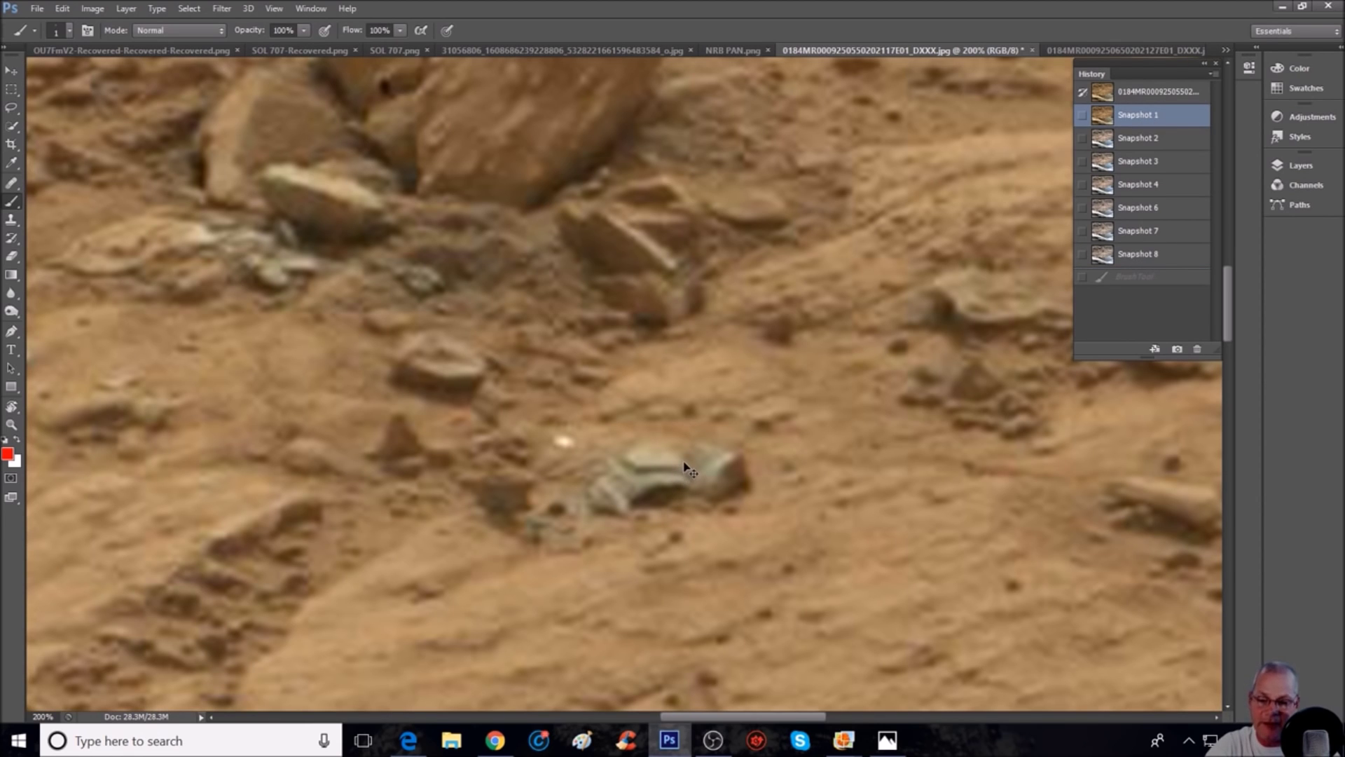
# - Zoom in and draw a closed red circle around the grey object and its surroundings
pyautogui.hotkey('ctrl', '+')
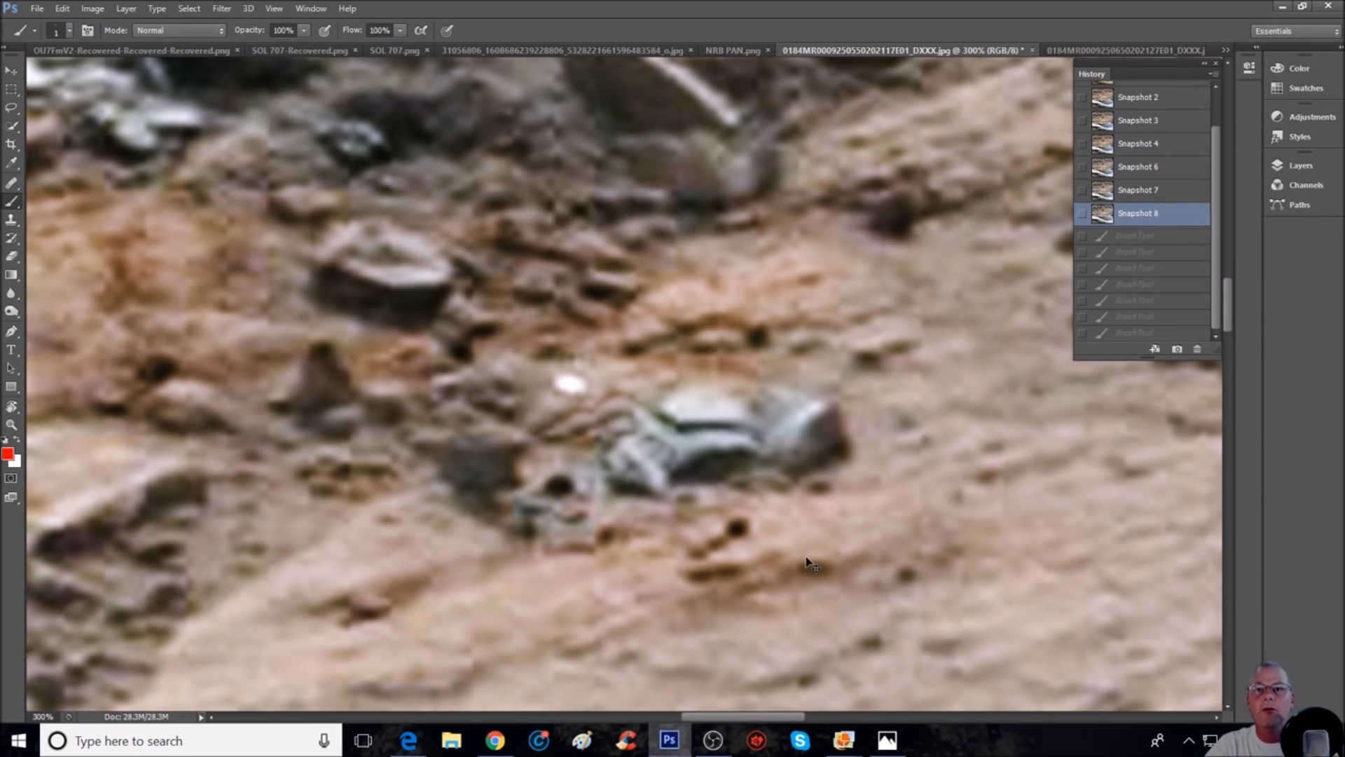
pyautogui.moveTo(646, 309)
pyautogui.mouseDown()
pyautogui.moveTo(626, 313)
pyautogui.moveTo(1129, 583)
pyautogui.mouseUp()
pyautogui.moveTo(1124, 481); pyautogui.dragTo(640, 309)
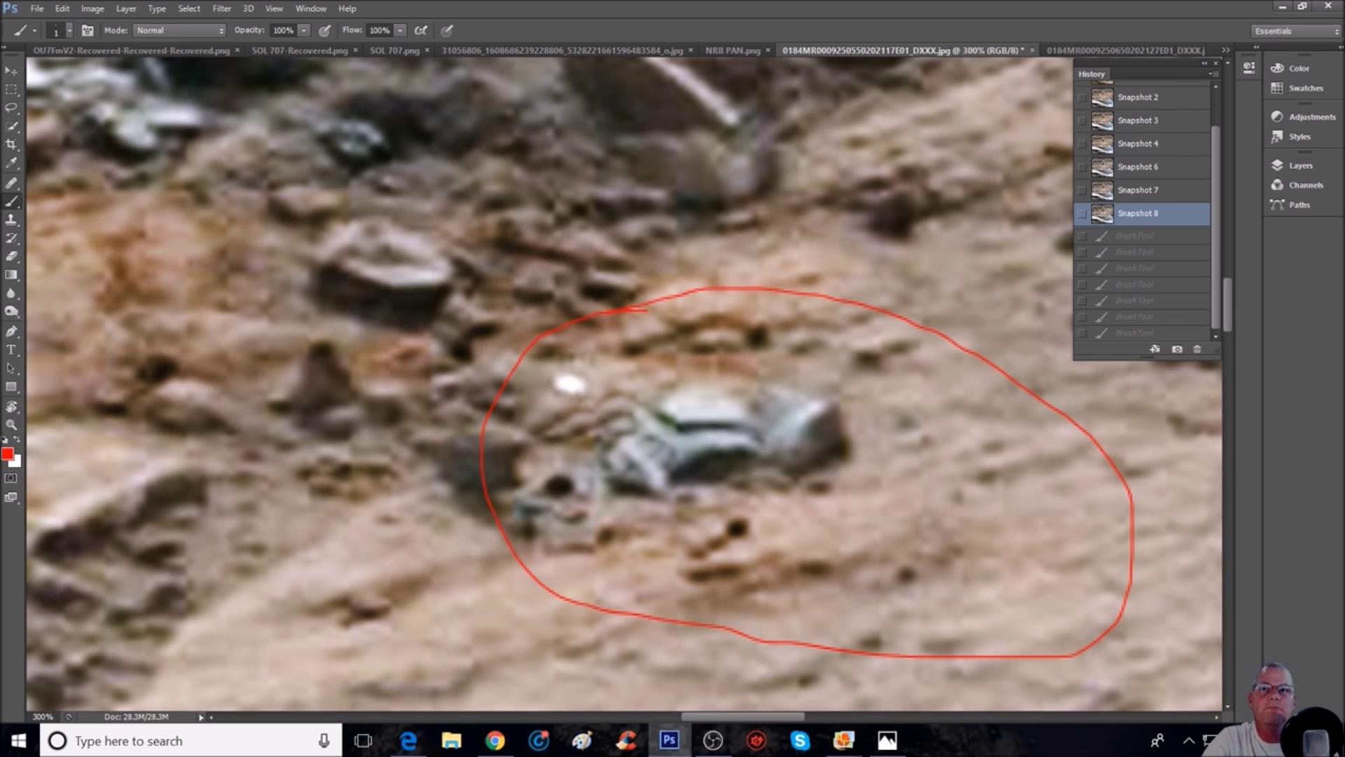
# - Zoom out until the whole photo fits, with both red circles visible
pyautogui.hotkey('ctrl', '-')
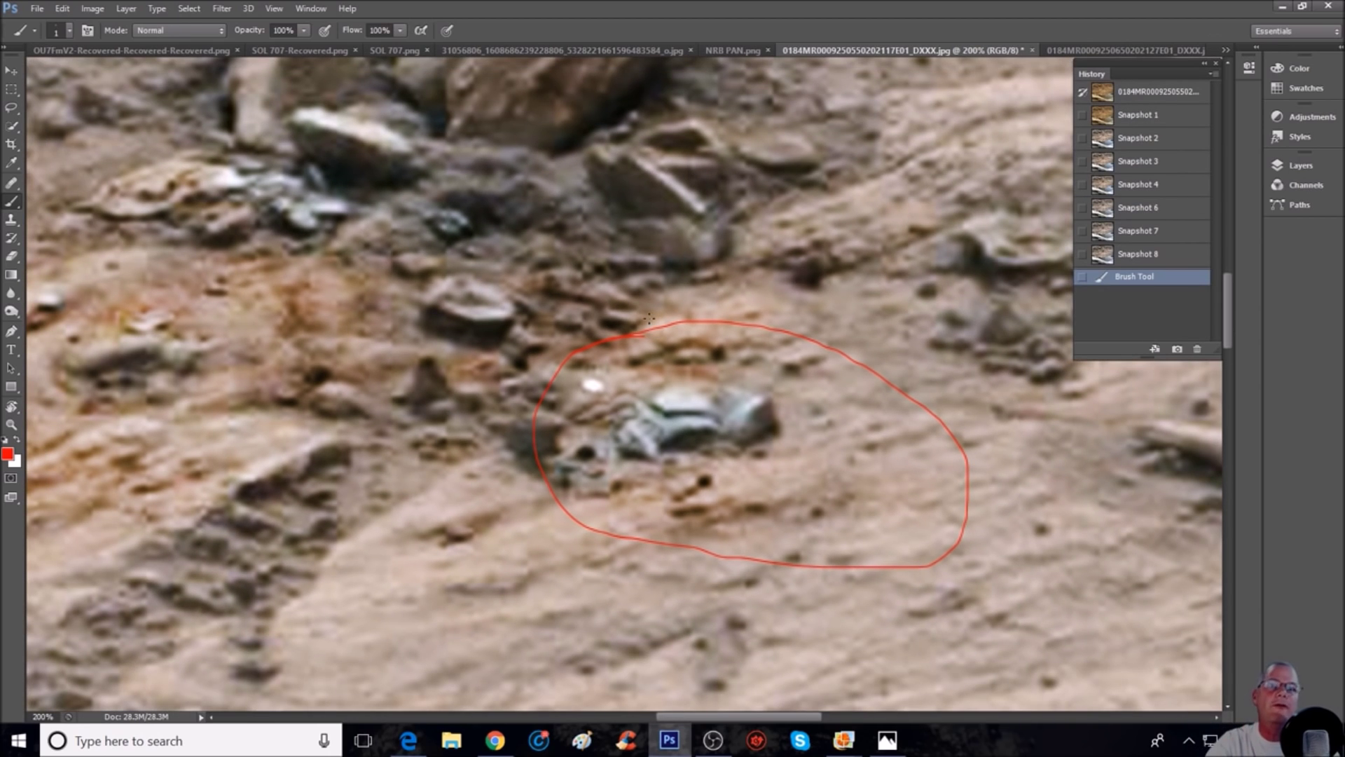
pyautogui.scroll(3, 611, 346)
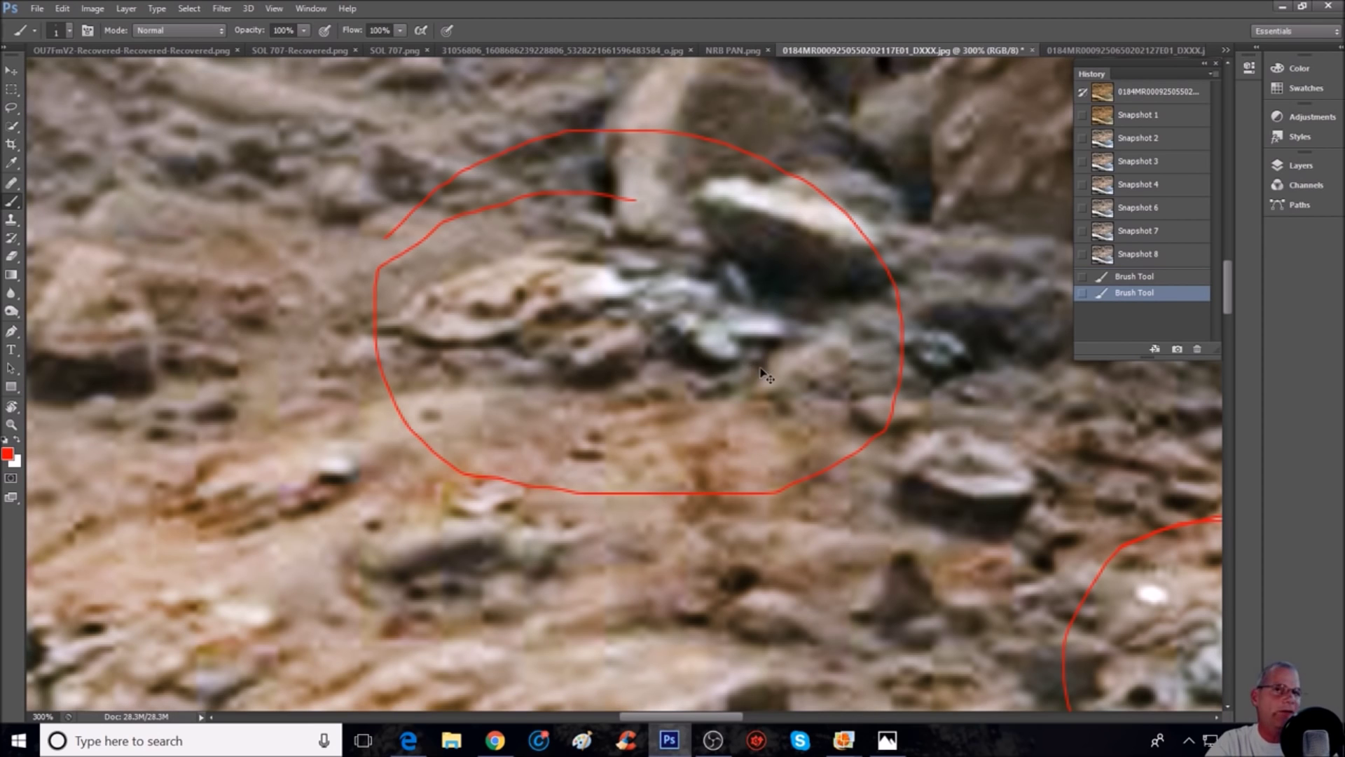
pyautogui.hotkey('ctrl', '-')
pyautogui.scroll(-2, 794, 371)
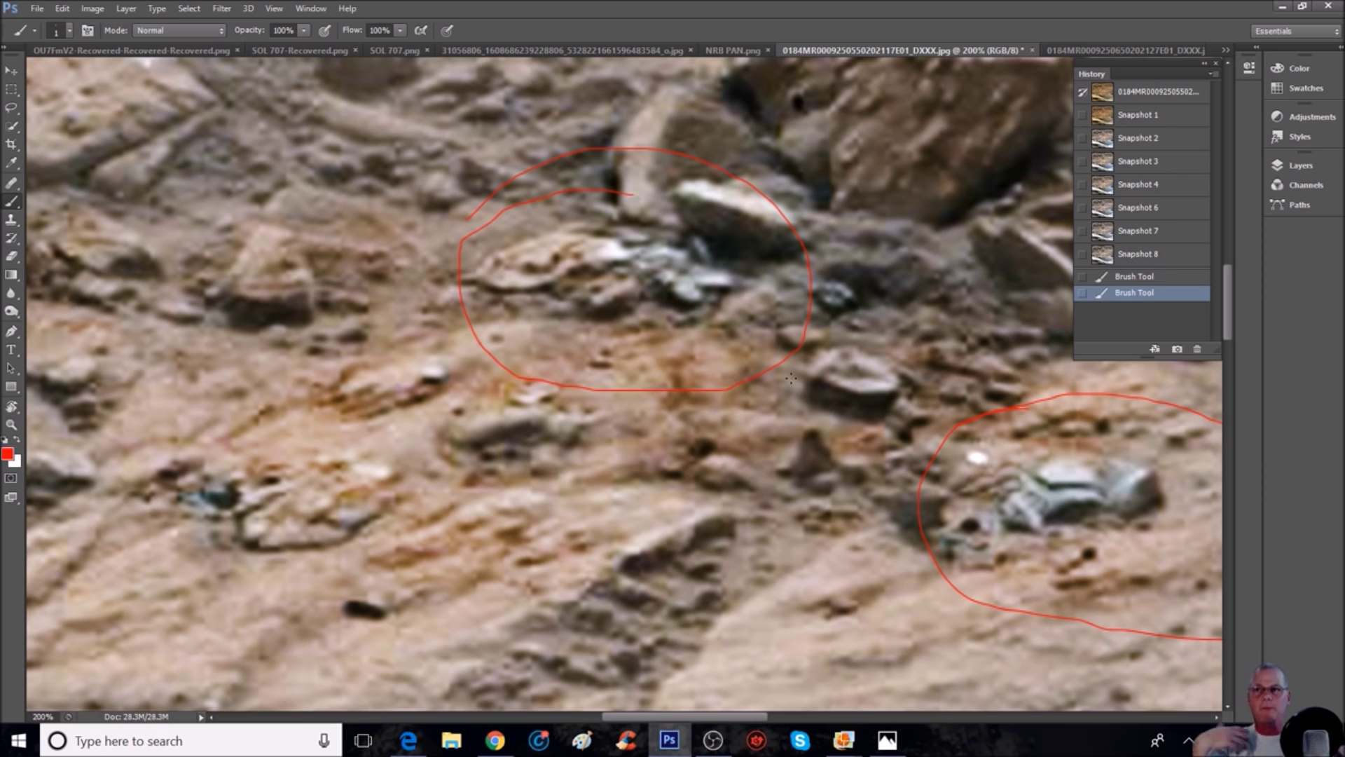
pyautogui.hotkey('ctrl', '-')
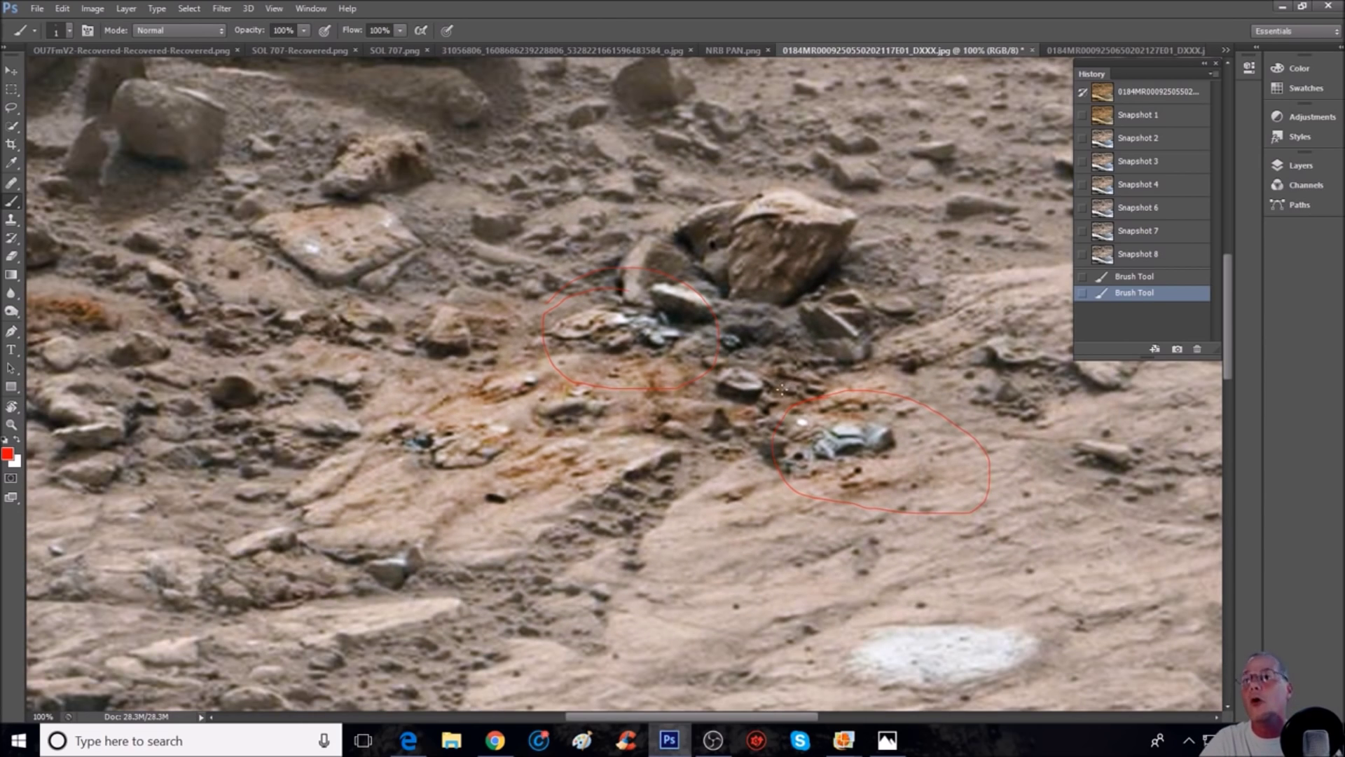
pyautogui.hotkey('ctrl', '-')
pyautogui.hotkey('ctrl', '-')
pyautogui.hotkey('ctrl', '0')
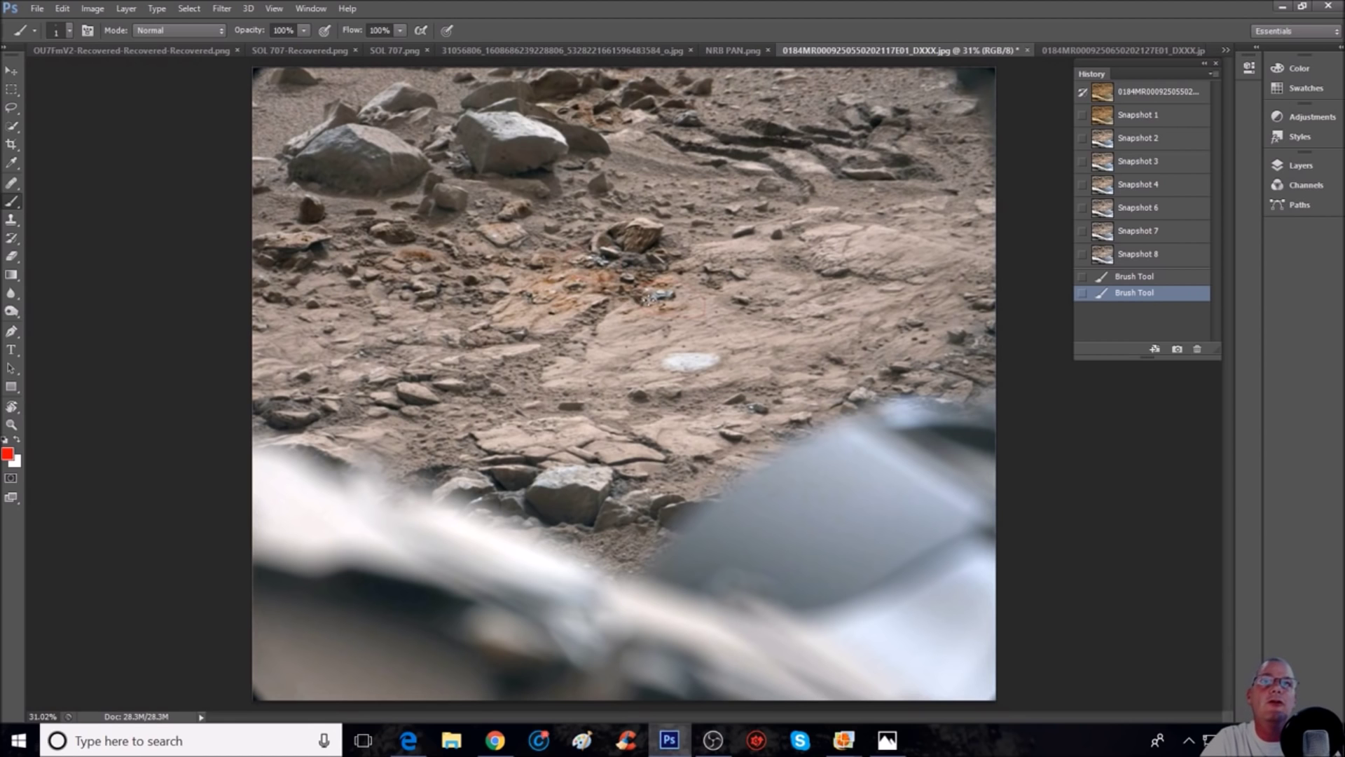
# - Add another red brush stroke and settle the zoom at 66.7%
pyautogui.scroll(2, 813, 223)
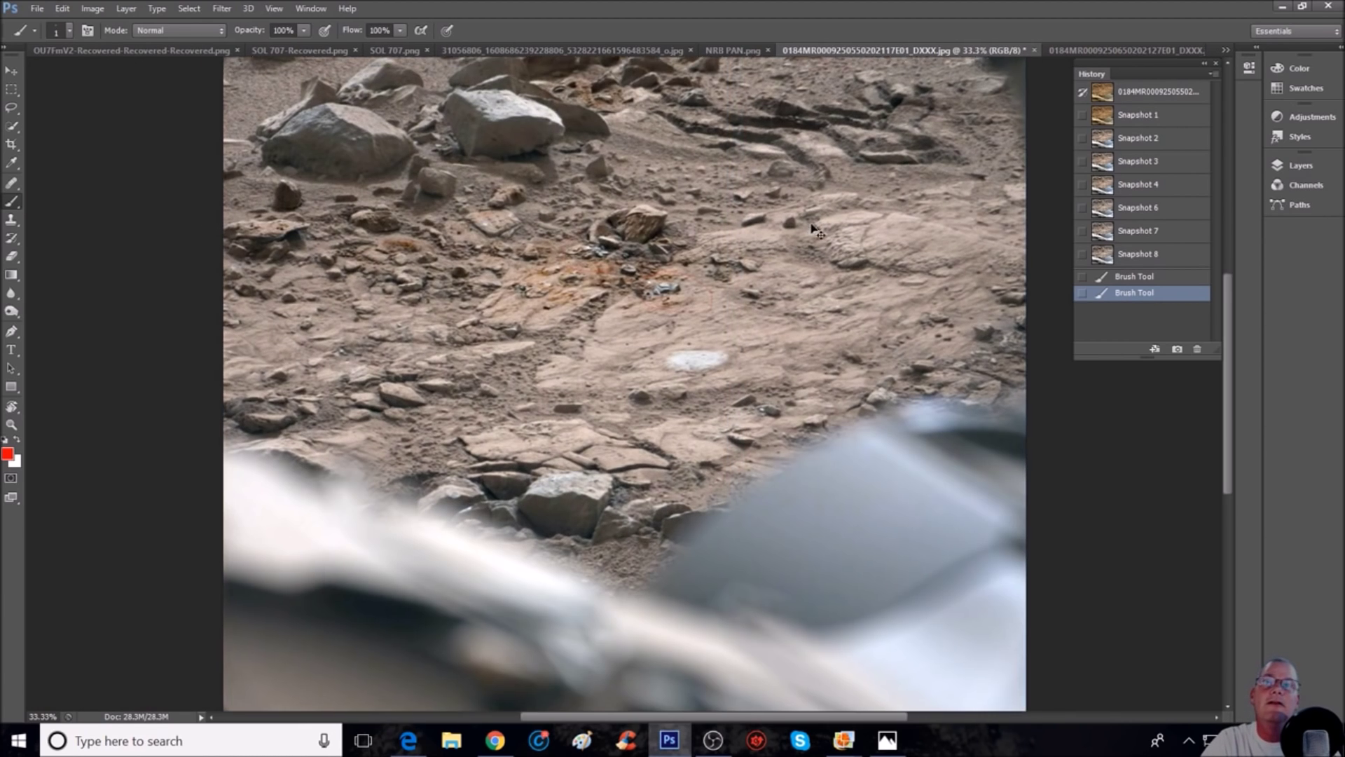
pyautogui.scroll(3, 904, 303)
pyautogui.scroll(2, 904, 302)
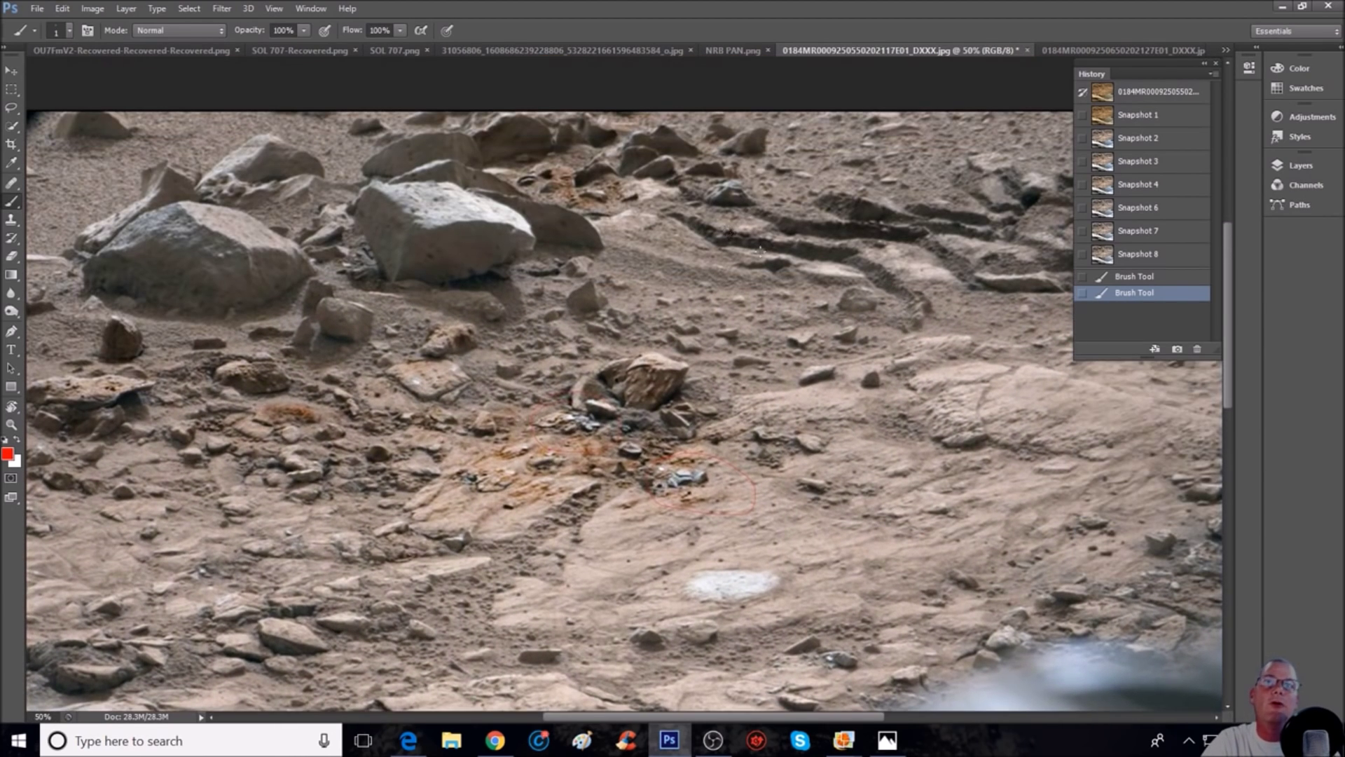
pyautogui.moveTo(903, 334); pyautogui.dragTo(903, 333)
pyautogui.hotkey('ctrl', '+')
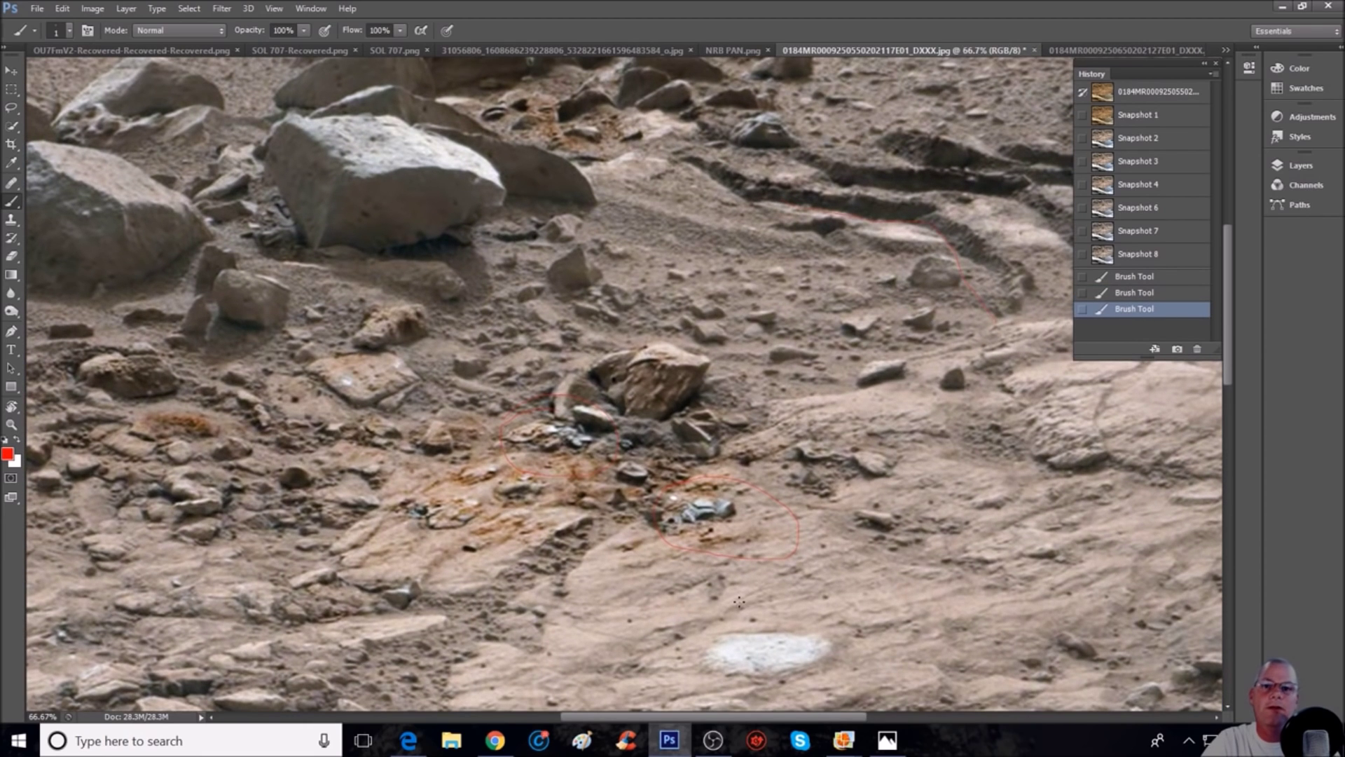
pyautogui.moveTo(708, 717); pyautogui.dragTo(804, 717)
pyautogui.scroll(4, 652, 474)
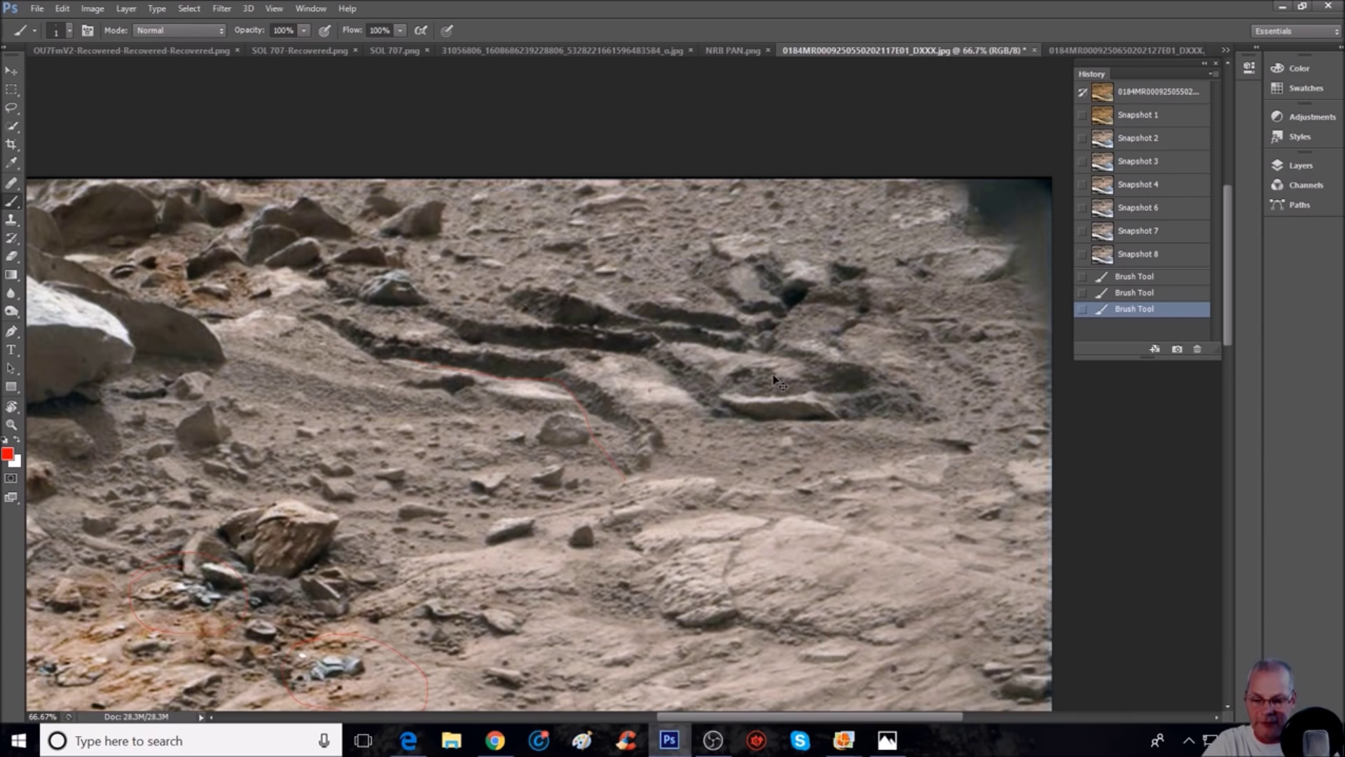
pyautogui.hotkey('ctrl', '-')
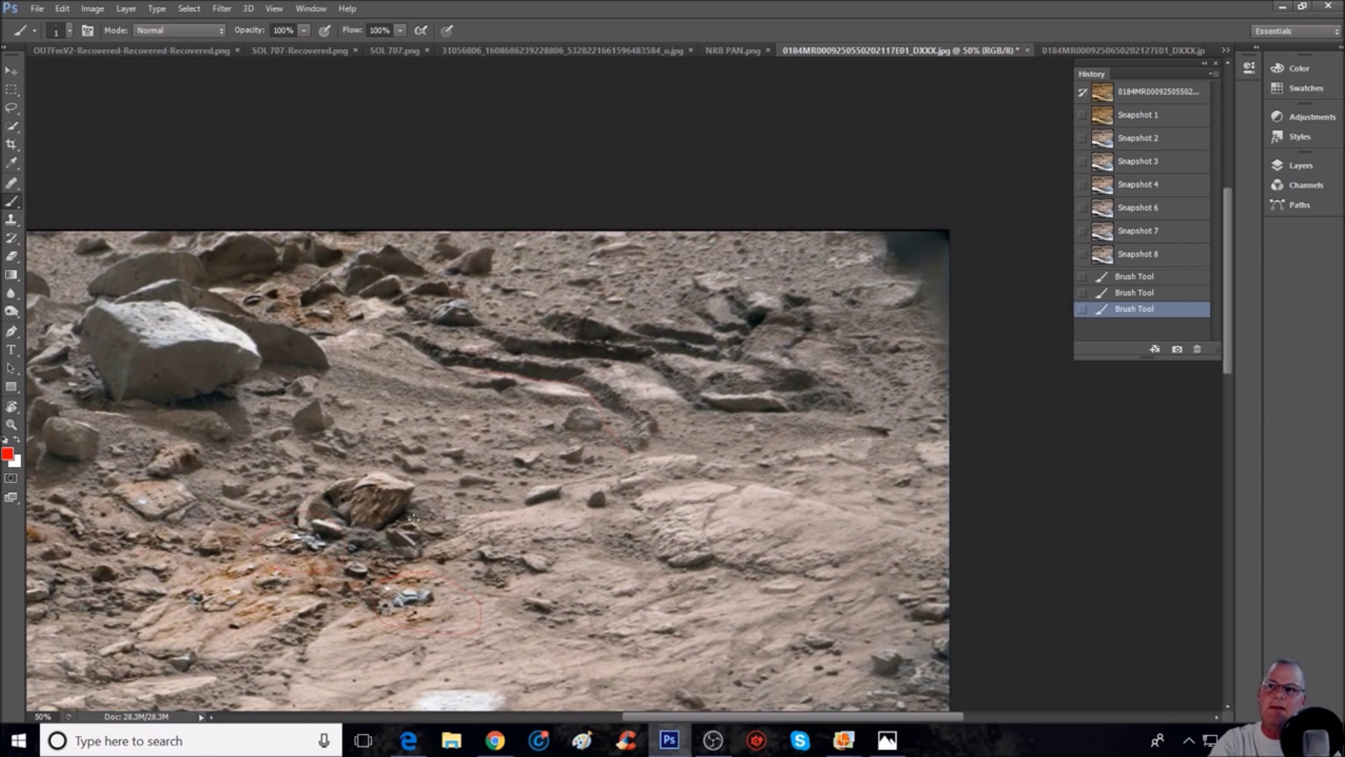
pyautogui.hotkey('ctrl', '+')
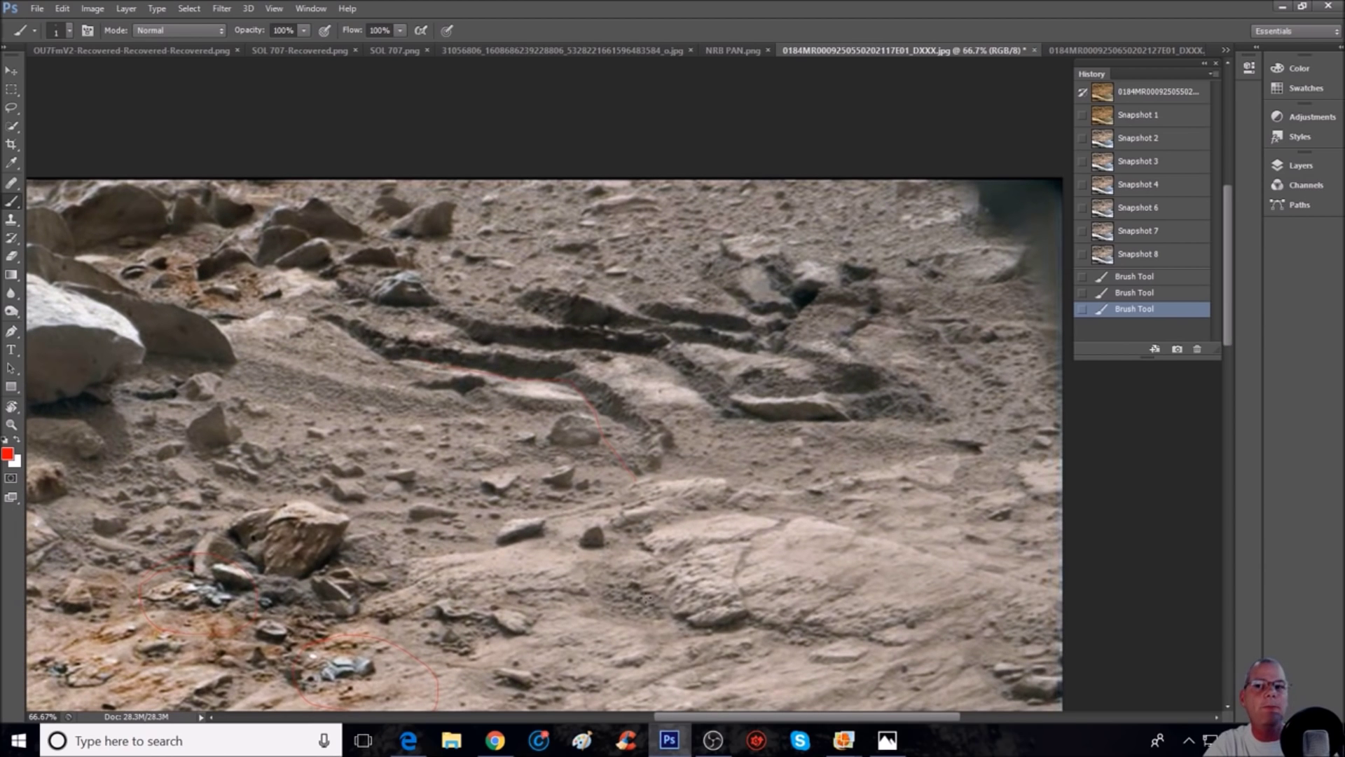
# - Pan around the canvas, then restore the original orange-toned Snapshot 1 from History
pyautogui.scroll(-5, 695, 699)
pyautogui.hscroll(-3, 695, 699)
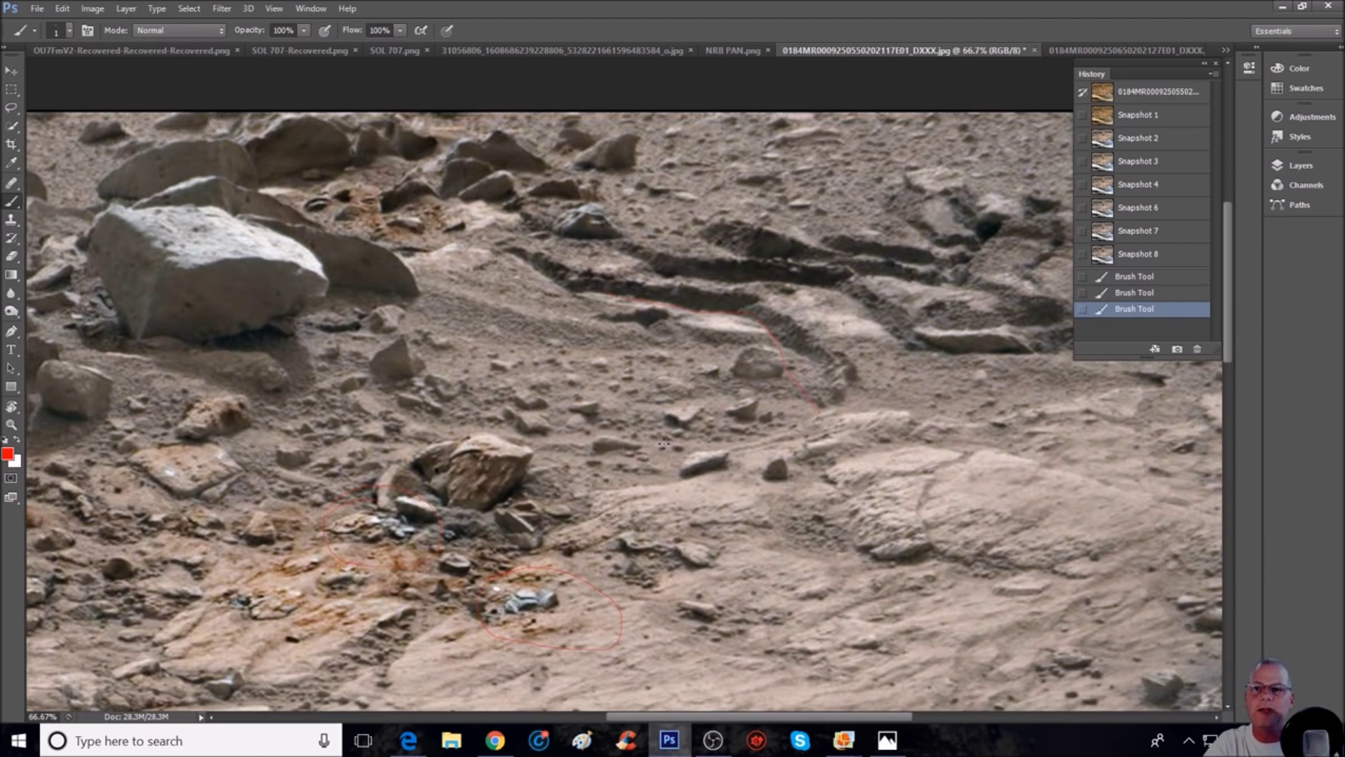
pyautogui.scroll(-2, 662, 481)
pyautogui.hscroll(2, 662, 482)
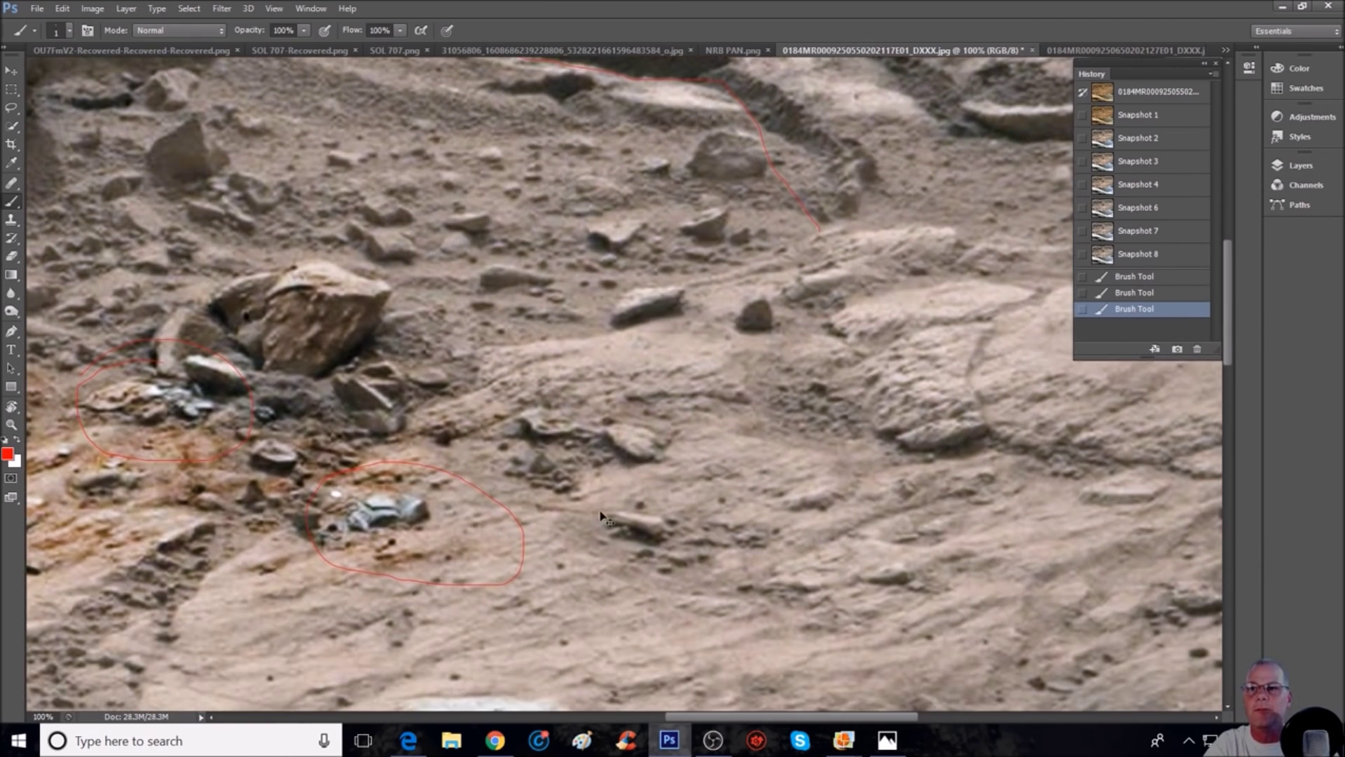
pyautogui.scroll(3, 600, 517)
pyautogui.hscroll(-4, 601, 517)
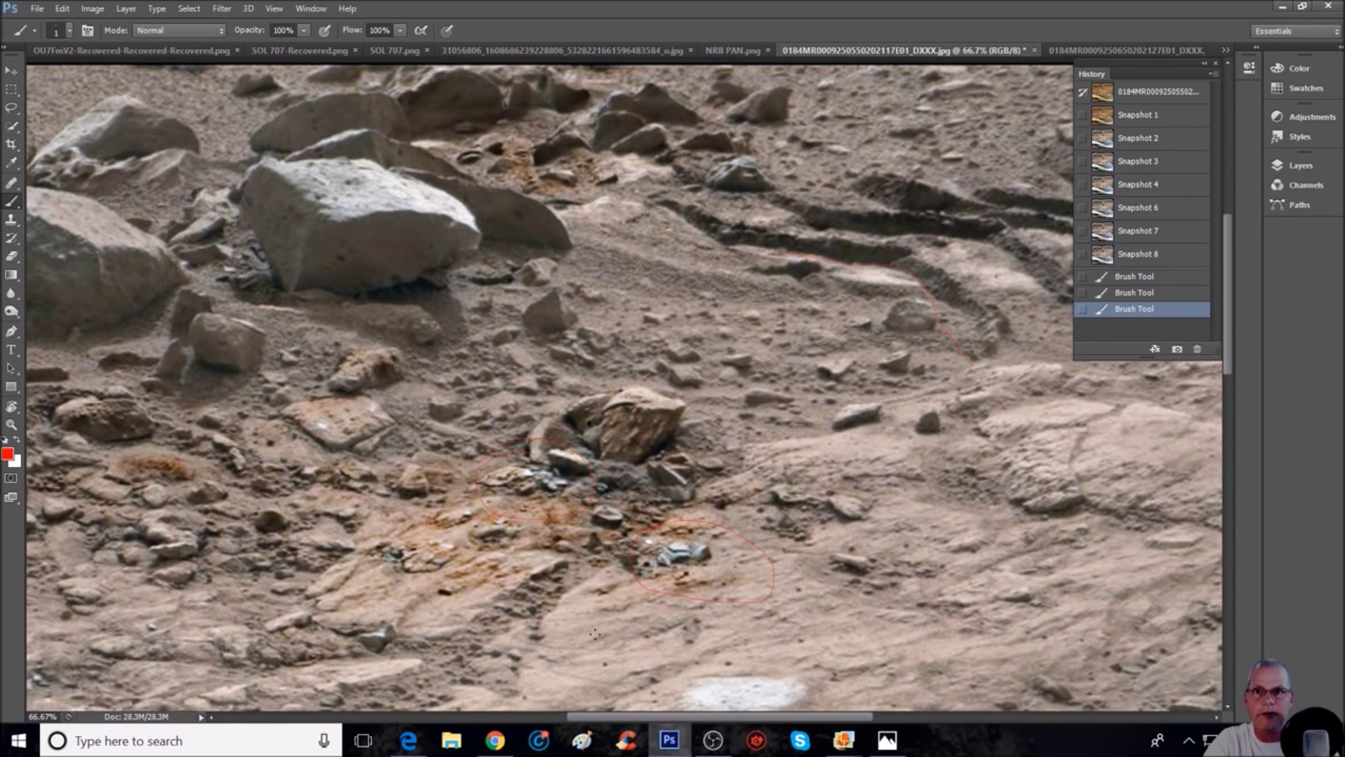
pyautogui.hscroll(-5, 650, 714)
pyautogui.scroll(4, 590, 713)
pyautogui.hscroll(-4, 566, 711)
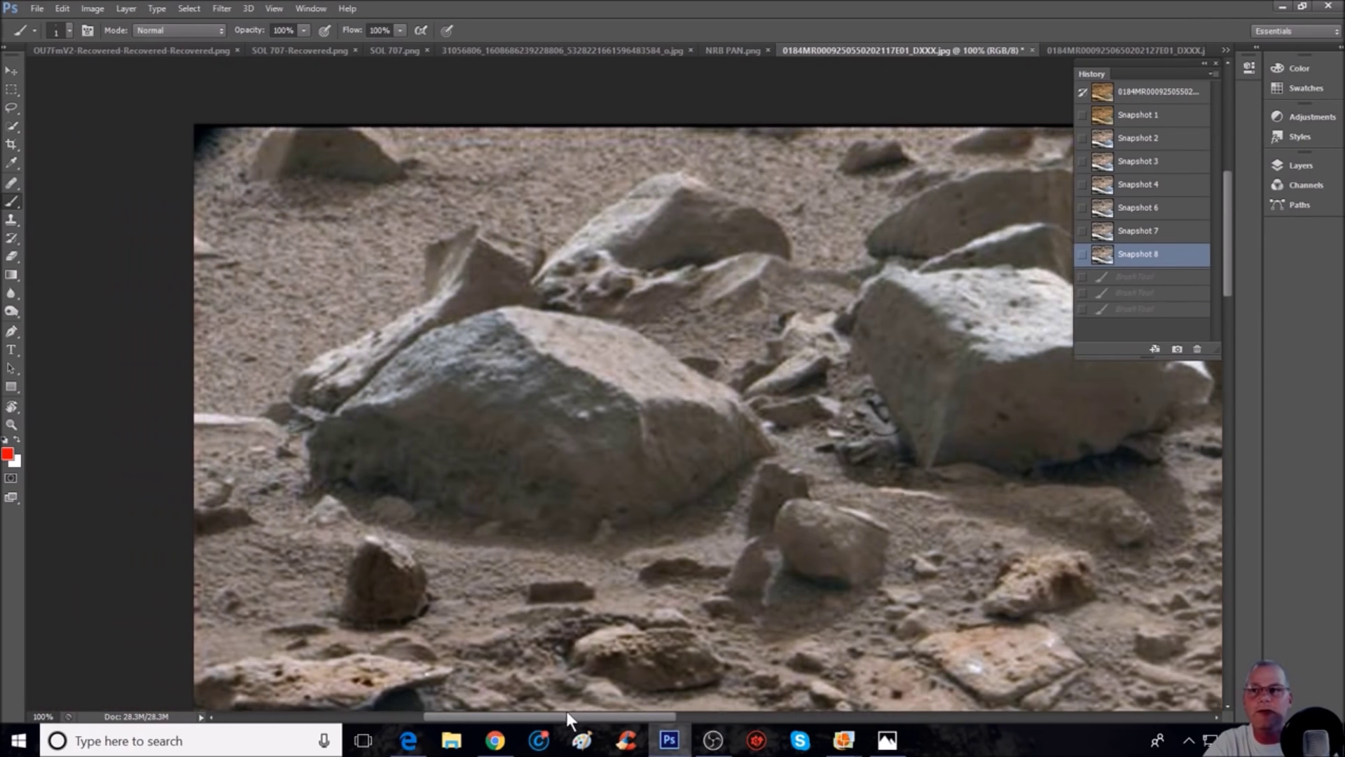
pyautogui.scroll(-2, 550, 717)
pyautogui.click(1177, 116)
# - At 200%, circle the flat patch below the rock in red, then discard it via Snapshot 8
pyautogui.hotkey('ctrl', '+')
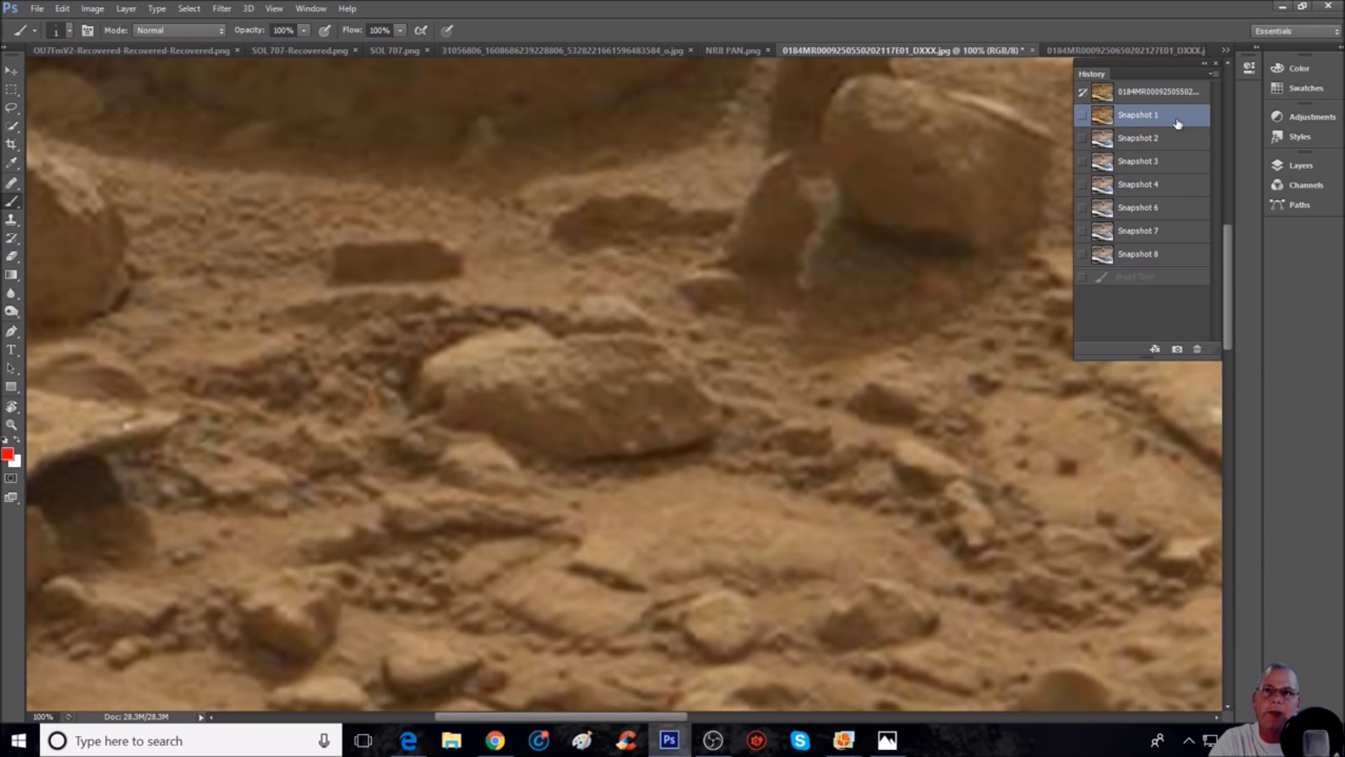
pyautogui.scroll(-1, 975, 412)
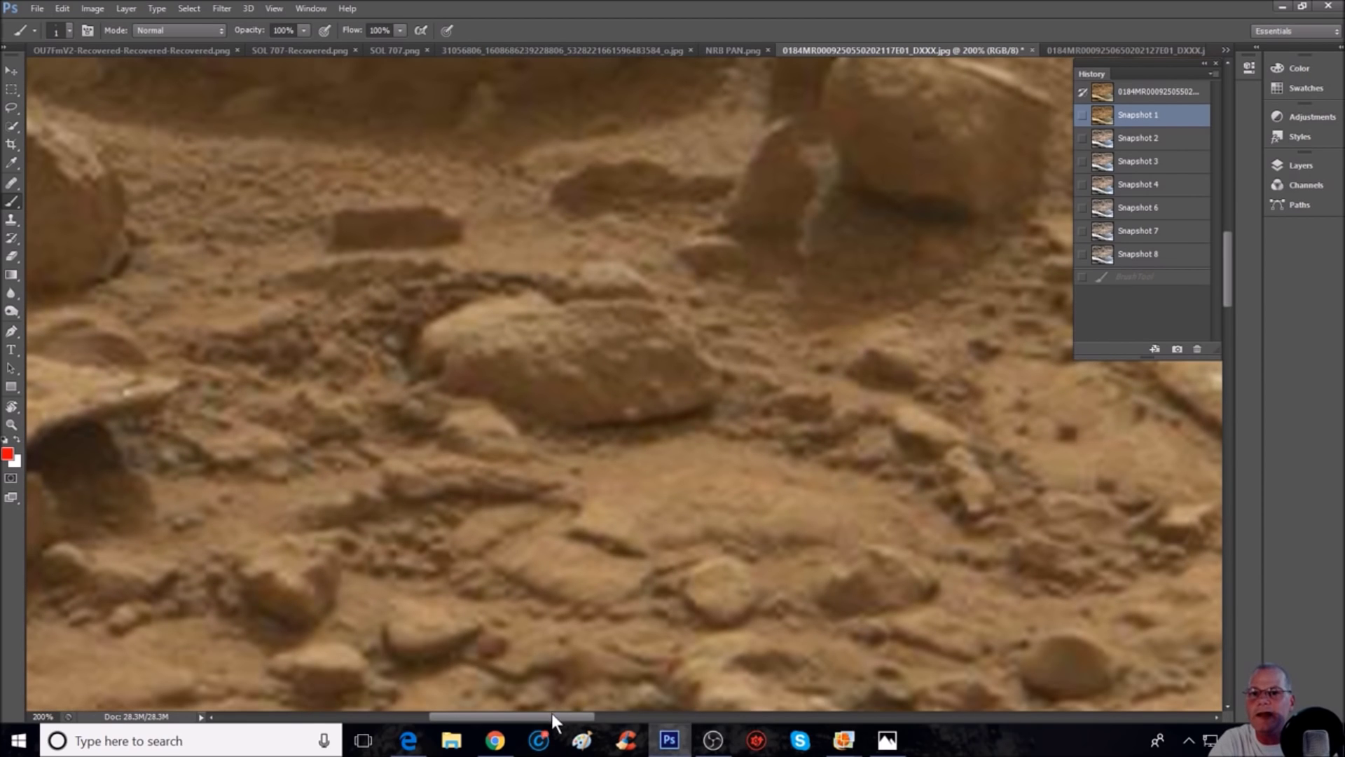
pyautogui.hscroll(3, 553, 713)
pyautogui.moveTo(622, 405)
pyautogui.mouseDown()
pyautogui.moveTo(483, 455)
pyautogui.moveTo(765, 570)
pyautogui.mouseUp()
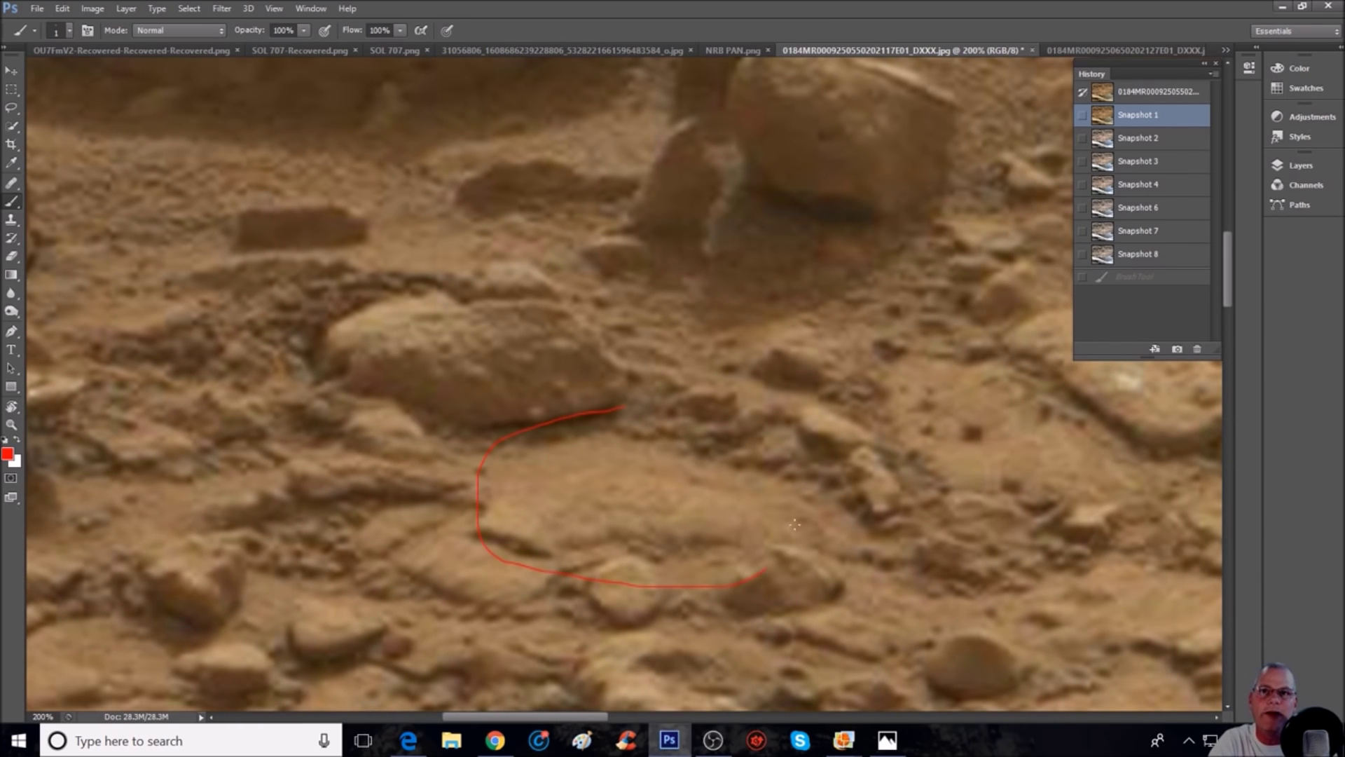
pyautogui.moveTo(638, 411); pyautogui.dragTo(625, 406)
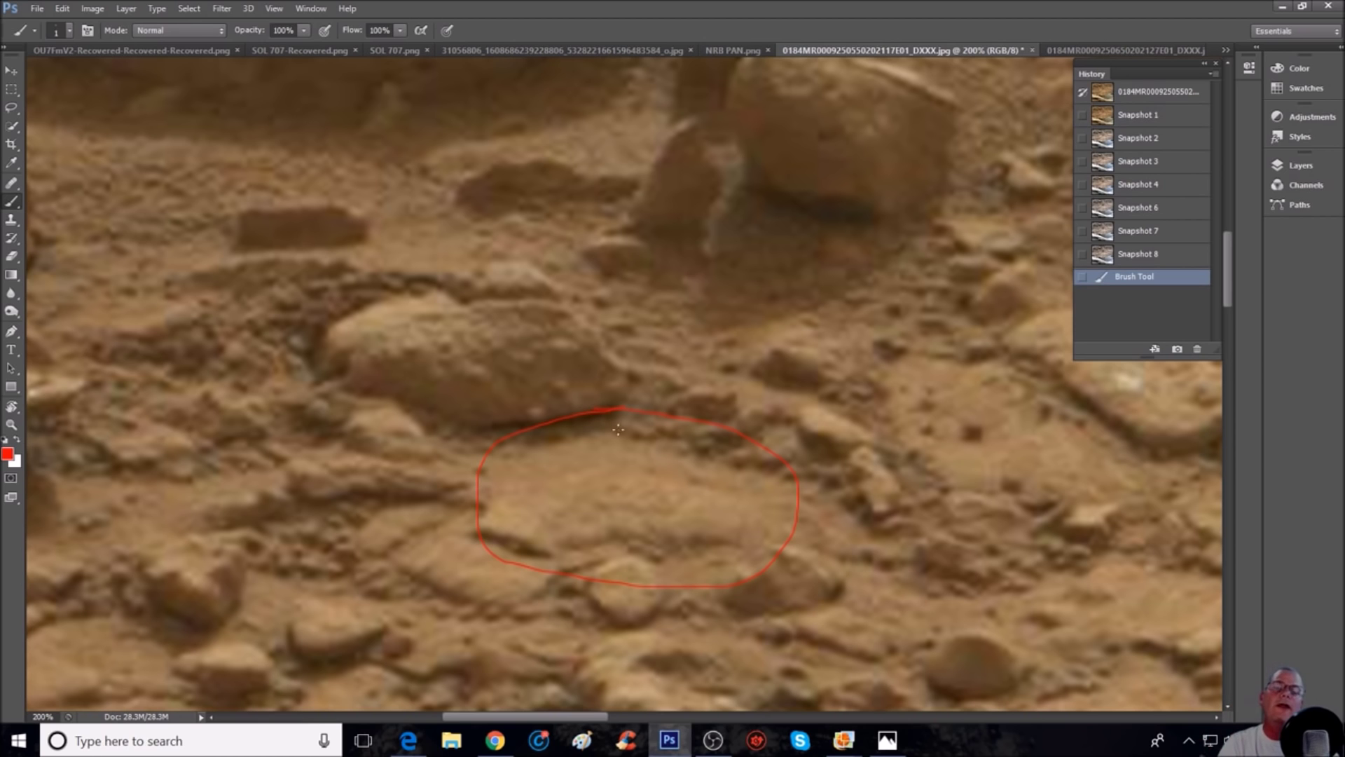
pyautogui.click(1149, 259)
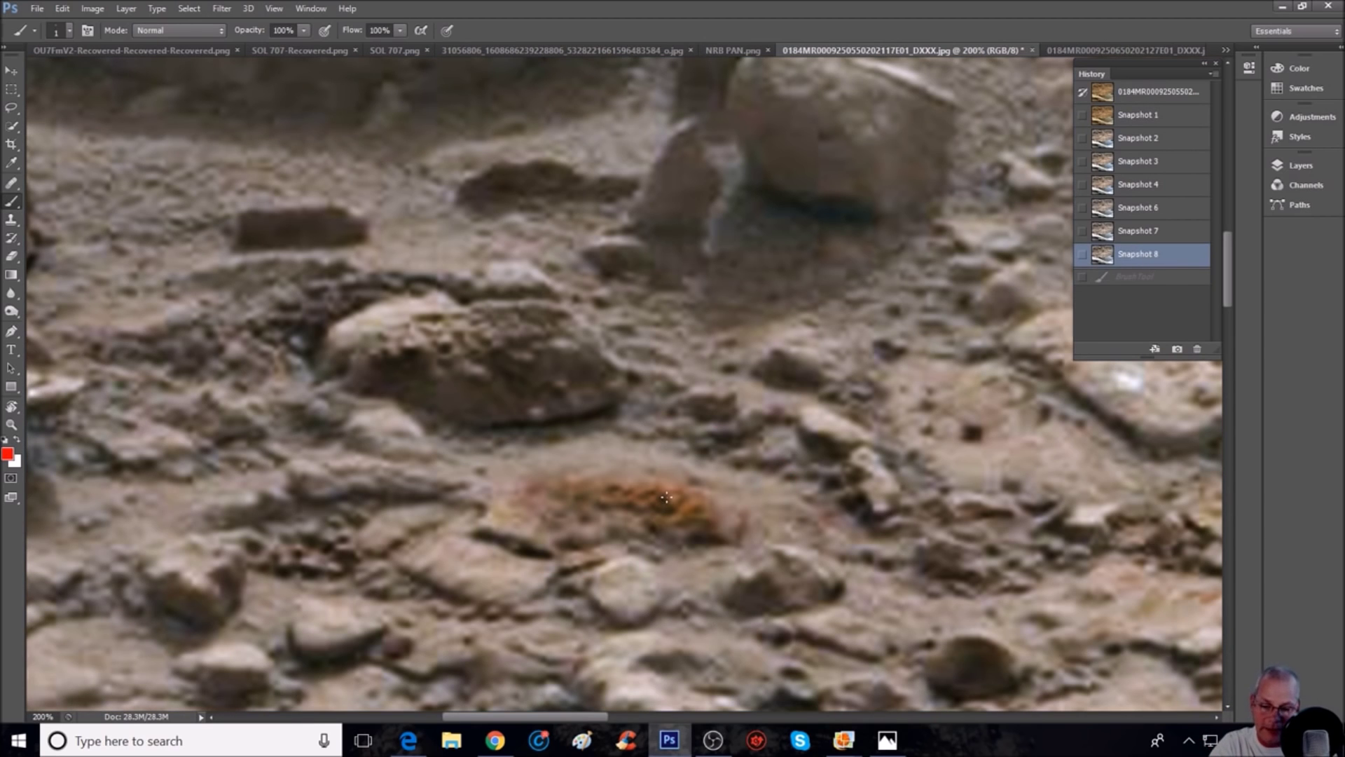
# - Circle the orange patch, return to Snapshot 8, then view Snapshot 3 and circle the central patch
pyautogui.scroll(2, 665, 497)
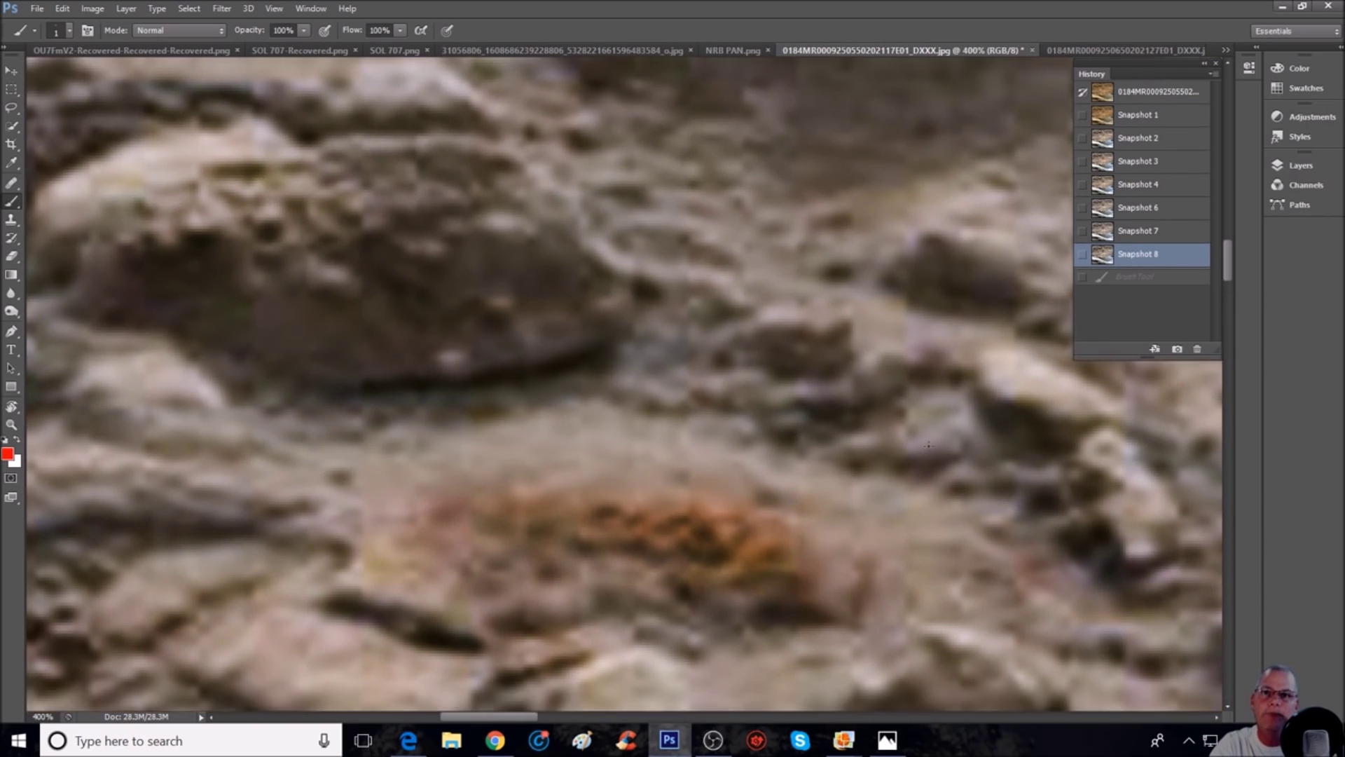
pyautogui.scroll(-3, 929, 444)
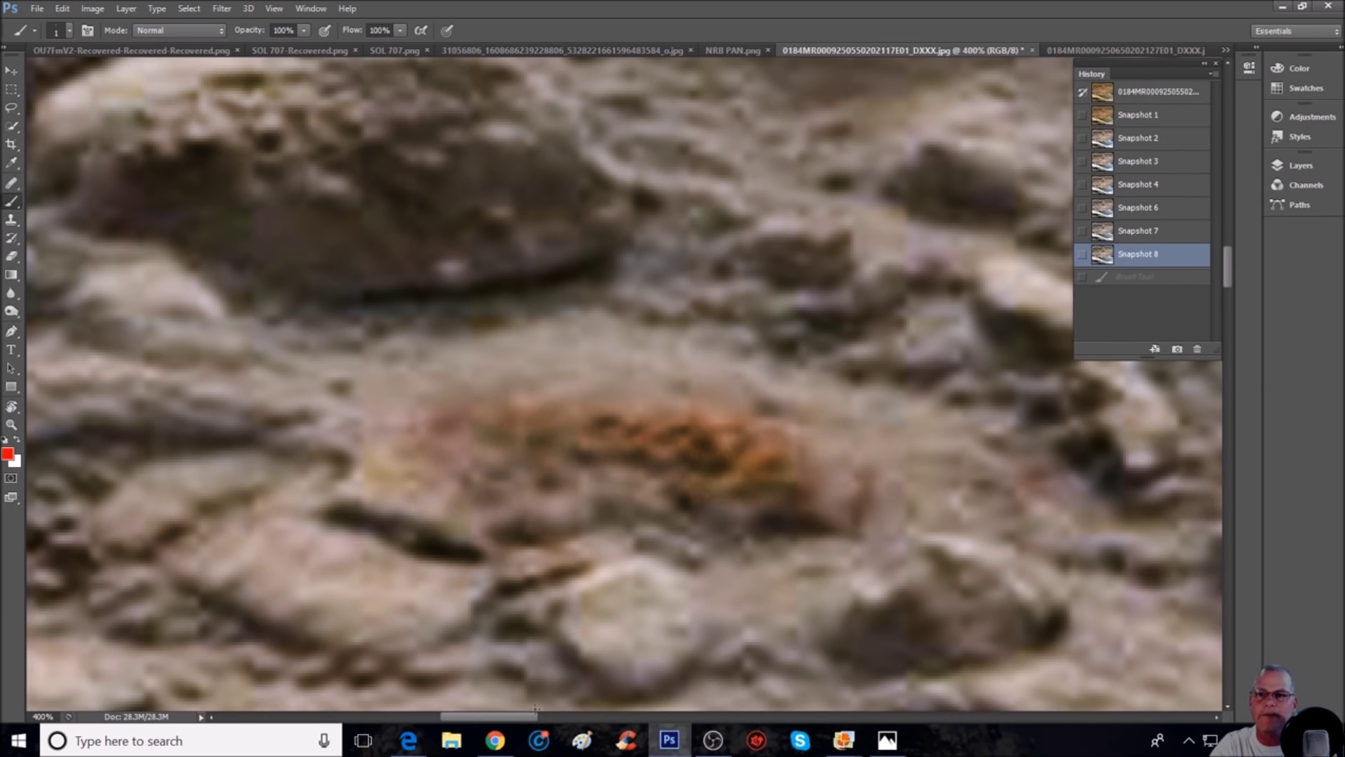
pyautogui.moveTo(510, 714); pyautogui.dragTo(520, 714)
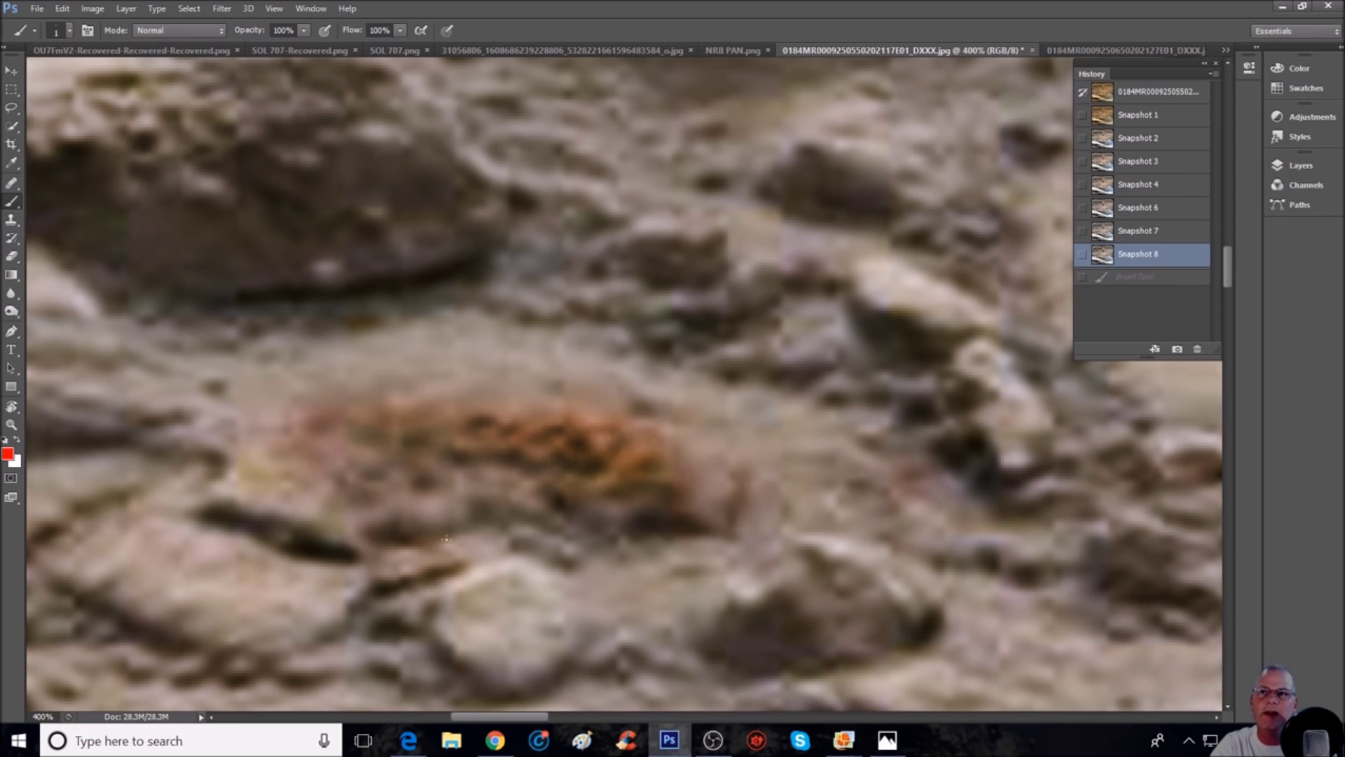
pyautogui.moveTo(484, 287)
pyautogui.mouseDown()
pyautogui.moveTo(279, 473)
pyautogui.moveTo(513, 585)
pyautogui.moveTo(710, 602)
pyautogui.moveTo(578, 300)
pyautogui.mouseUp()
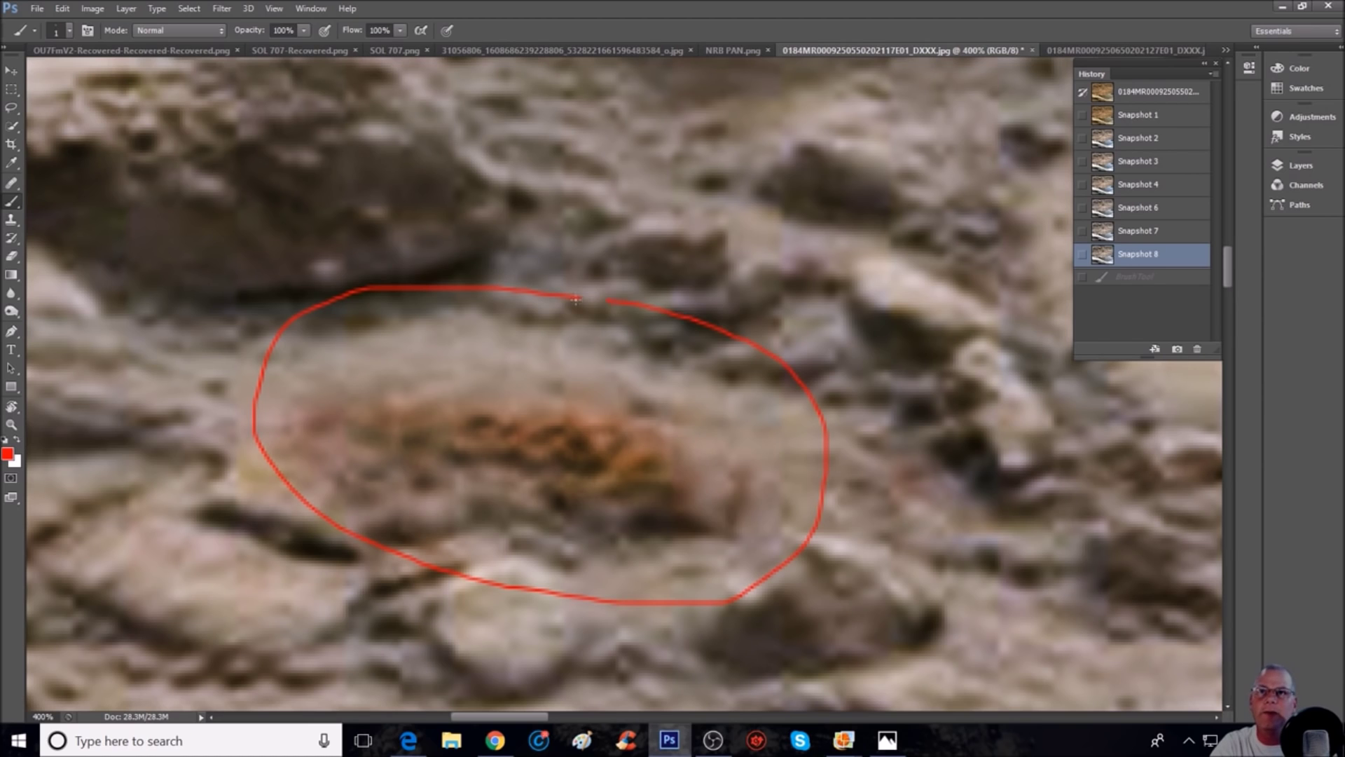
pyautogui.click(1158, 254)
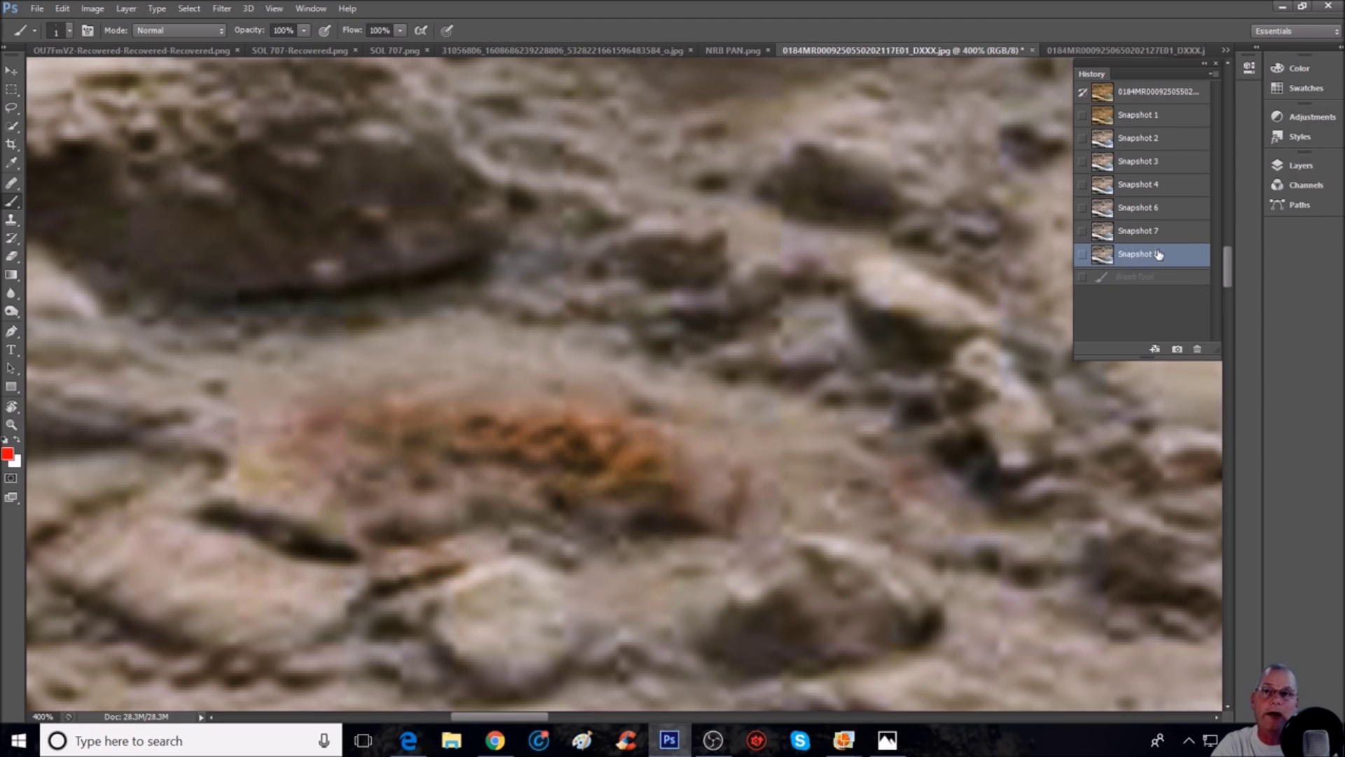
pyautogui.click(1184, 166)
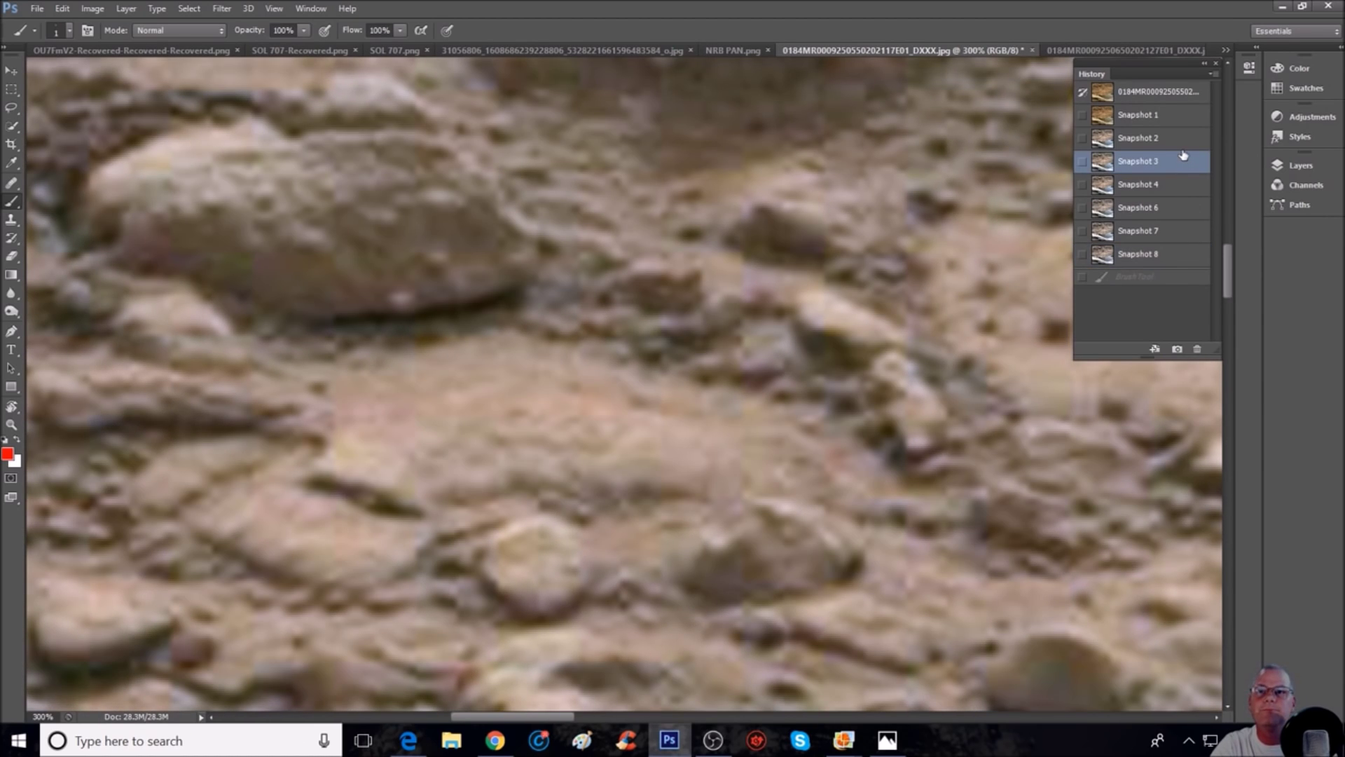
pyautogui.moveTo(482, 391)
pyautogui.mouseDown()
pyautogui.moveTo(514, 464)
pyautogui.moveTo(627, 468)
pyautogui.moveTo(692, 430)
pyautogui.moveTo(589, 381)
pyautogui.moveTo(480, 370)
pyautogui.mouseUp()
# - Compare History snapshots 7, 6, 4 and 2 for the orange patch
pyautogui.click(1151, 233)
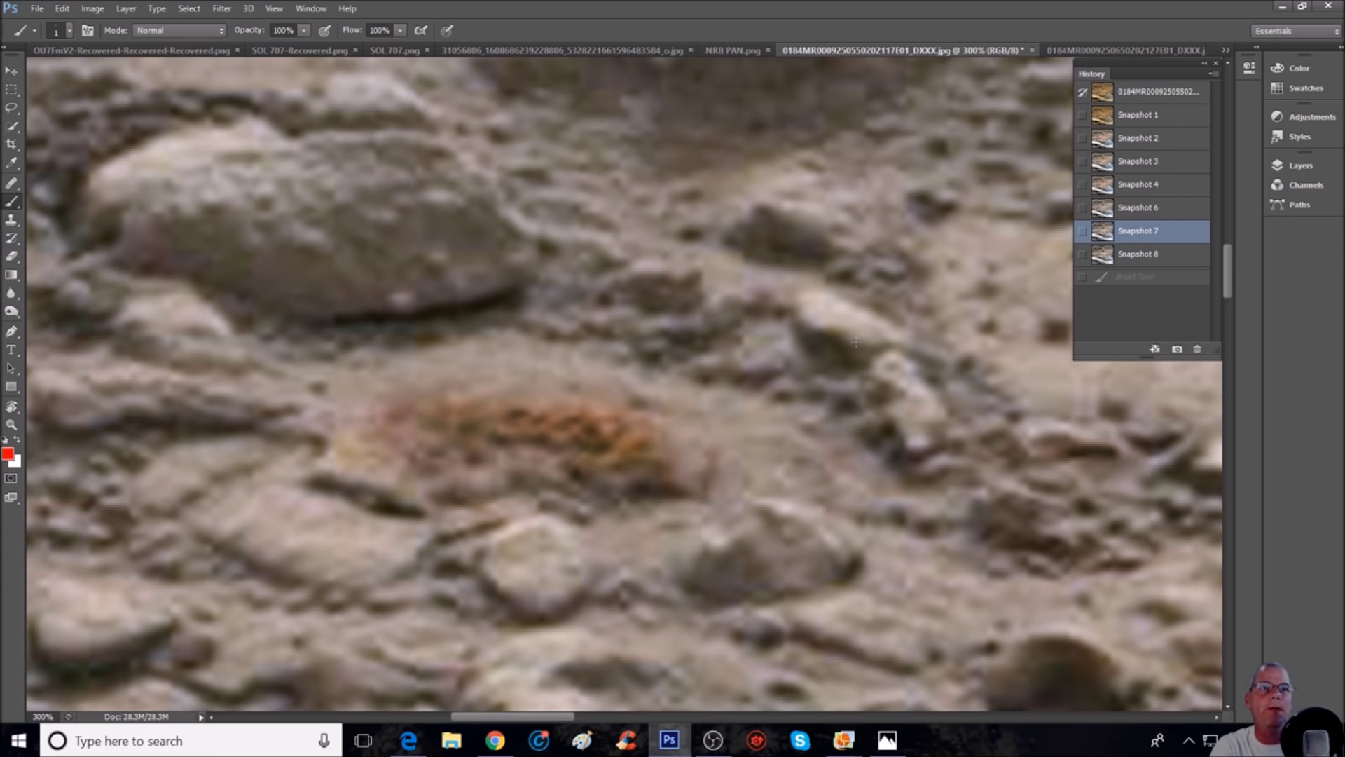
pyautogui.click(1172, 209)
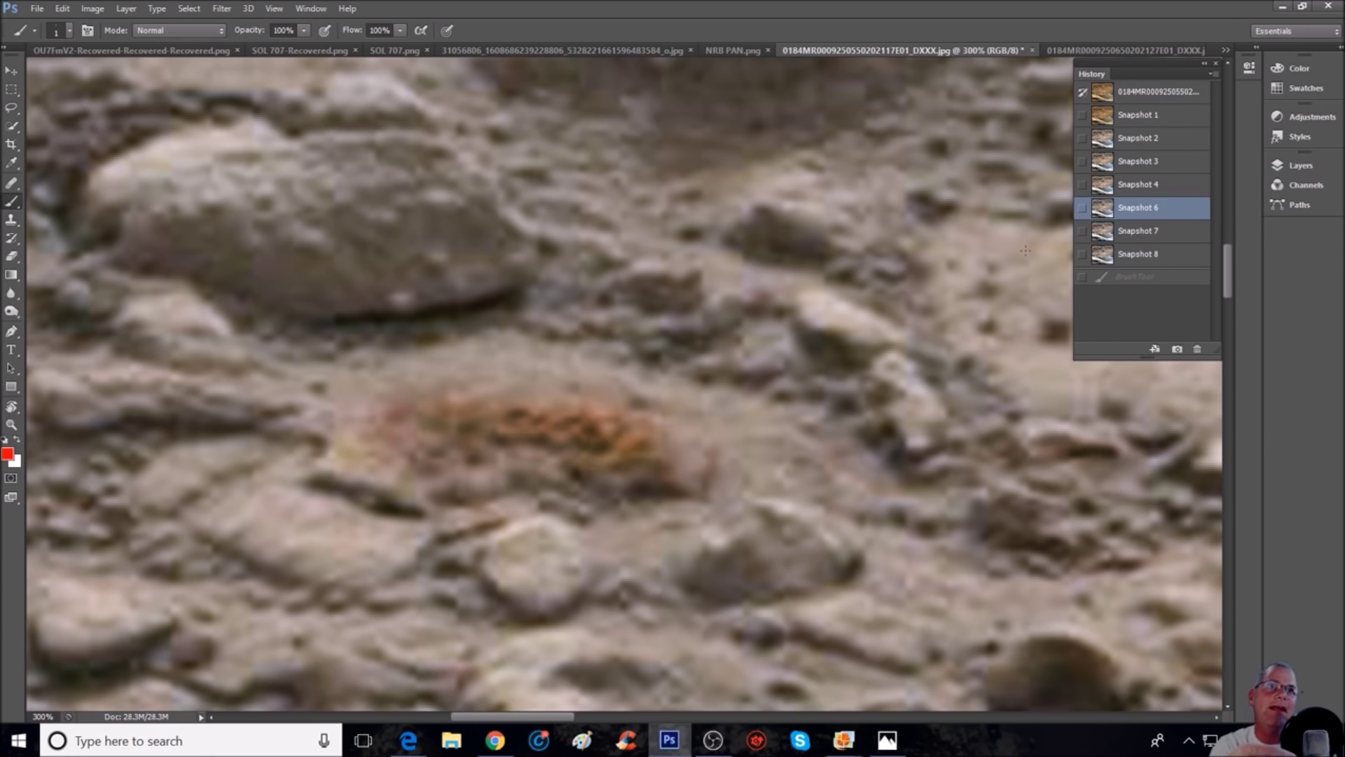
pyautogui.click(1139, 185)
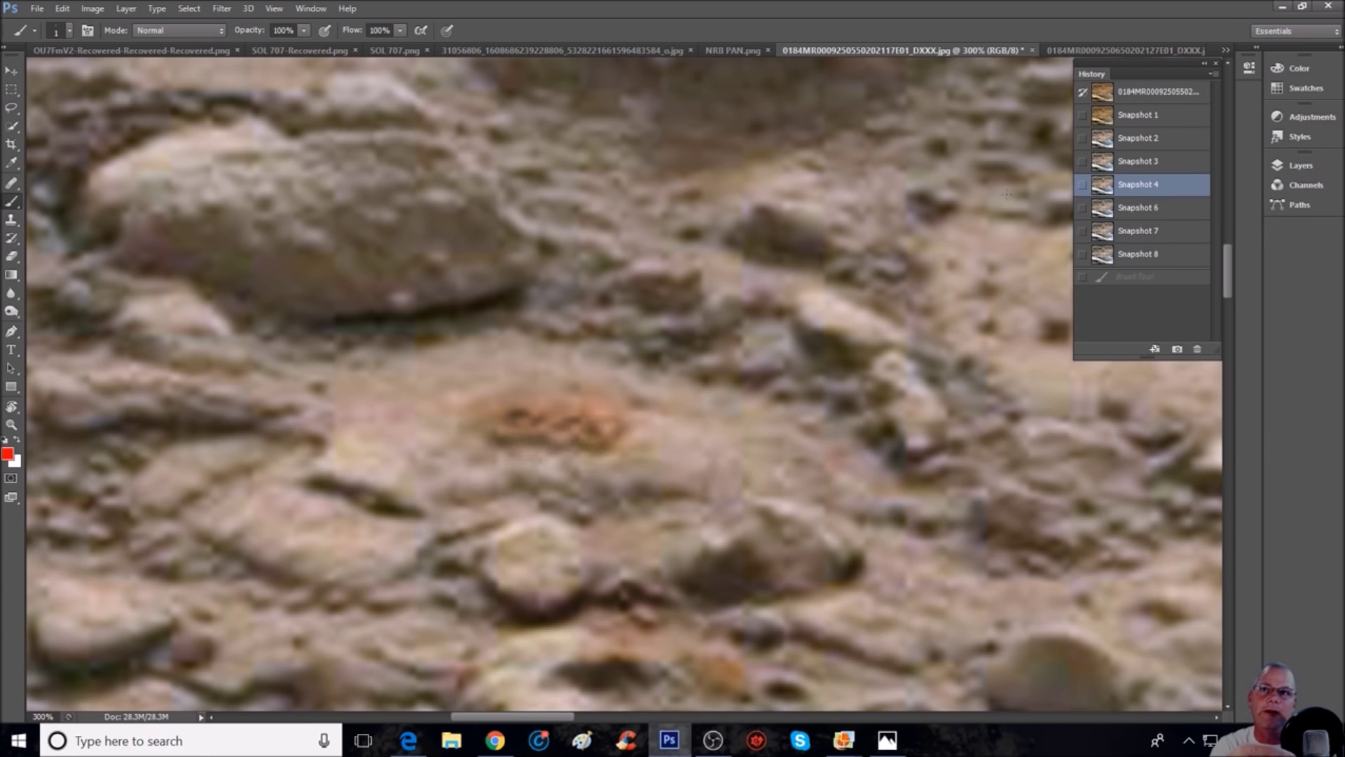
pyautogui.click(1128, 138)
# - Draw test red circle and marks around the rock, then revert to Snapshot 8
pyautogui.moveTo(520, 376)
pyautogui.mouseDown()
pyautogui.moveTo(365, 386)
pyautogui.moveTo(317, 464)
pyautogui.moveTo(485, 516)
pyautogui.moveTo(739, 508)
pyautogui.moveTo(786, 429)
pyautogui.moveTo(602, 384)
pyautogui.moveTo(518, 380)
pyautogui.mouseUp()
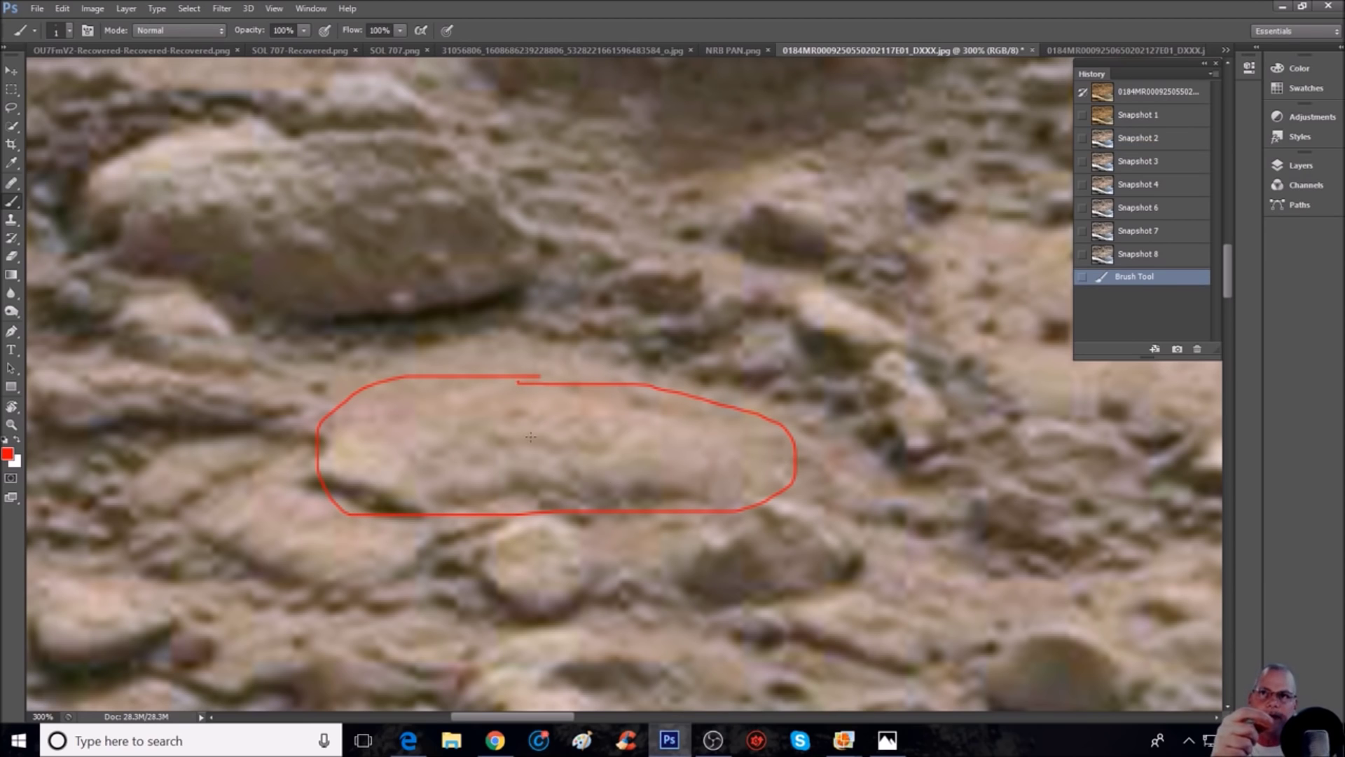
pyautogui.moveTo(594, 450)
pyautogui.mouseDown()
pyautogui.moveTo(577, 421)
pyautogui.moveTo(586, 431)
pyautogui.mouseUp()
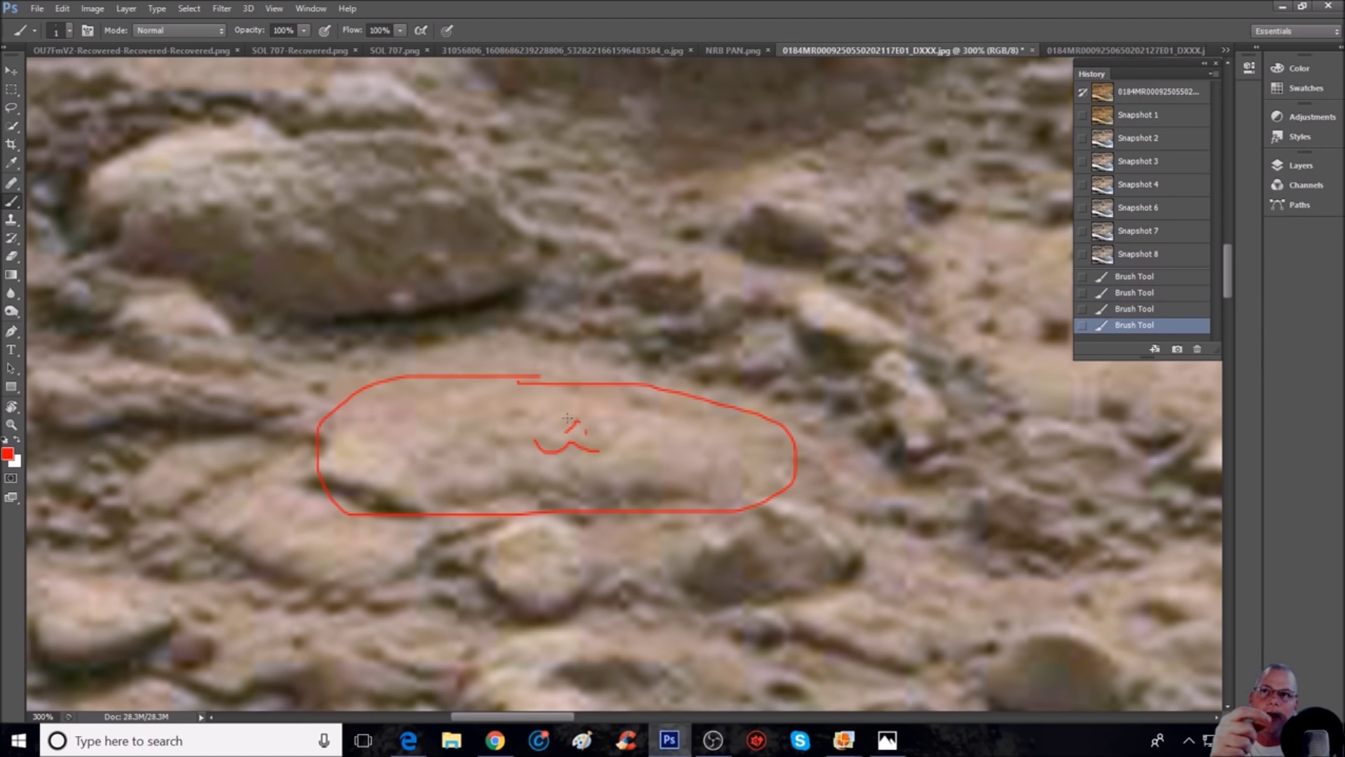
pyautogui.click(509, 414)
pyautogui.click(1136, 245)
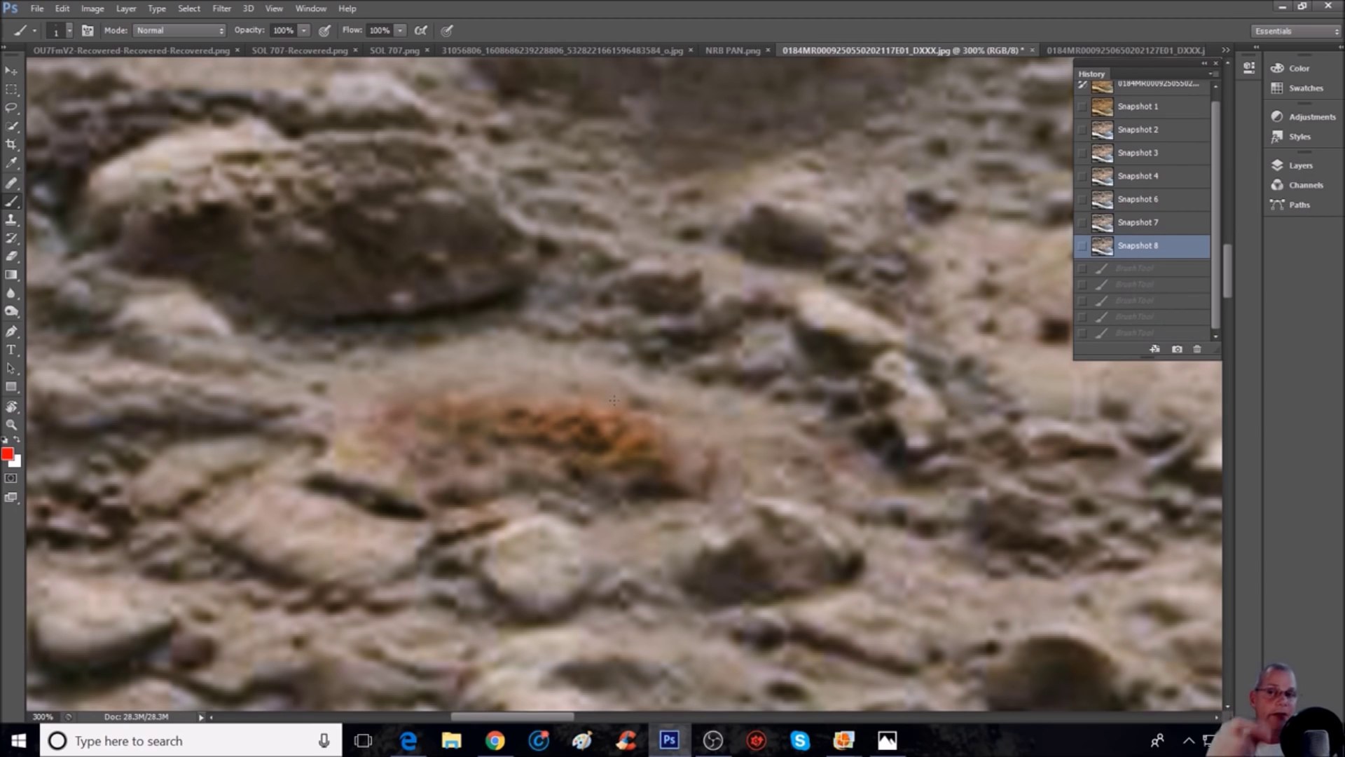
# - Switch from Photoshop to Windows Photos showing the channel banner
pyautogui.scroll(-1, 621, 409)
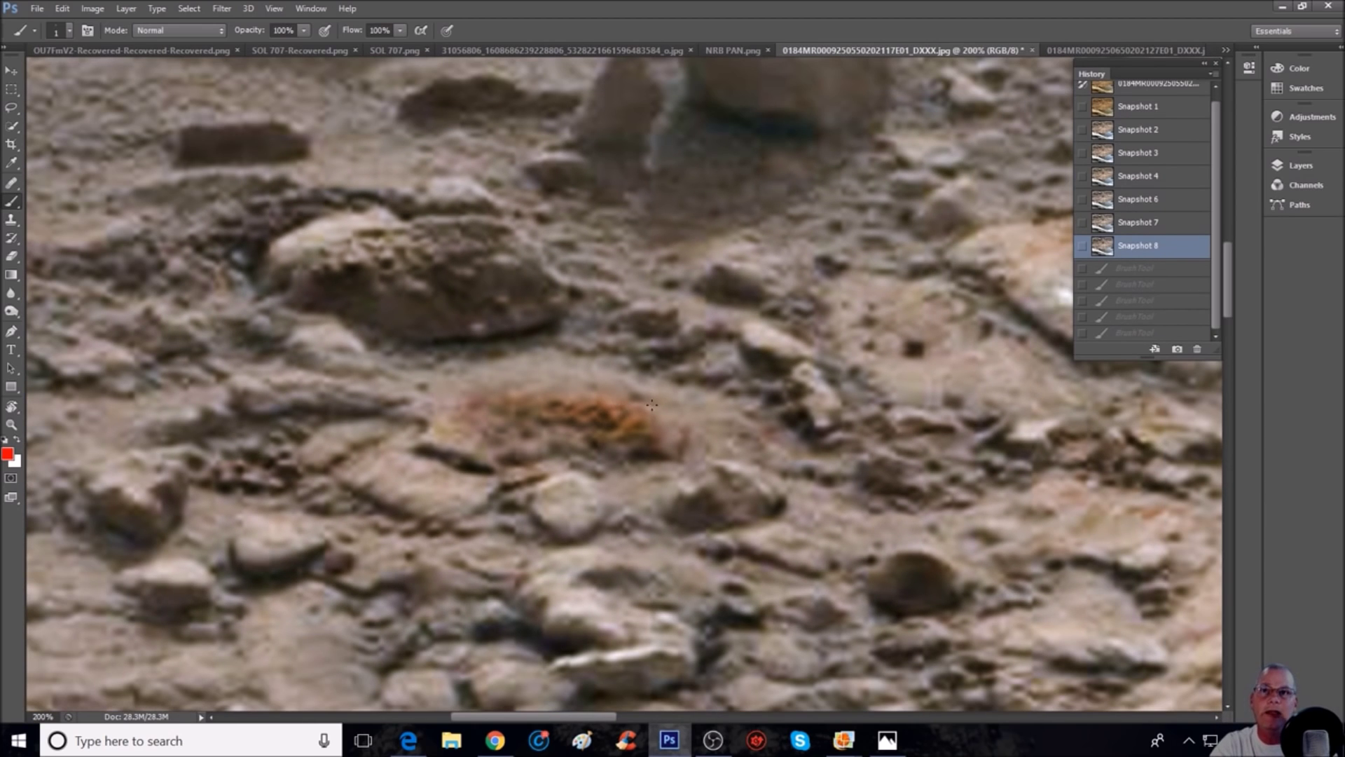
pyautogui.scroll(-1, 616, 392)
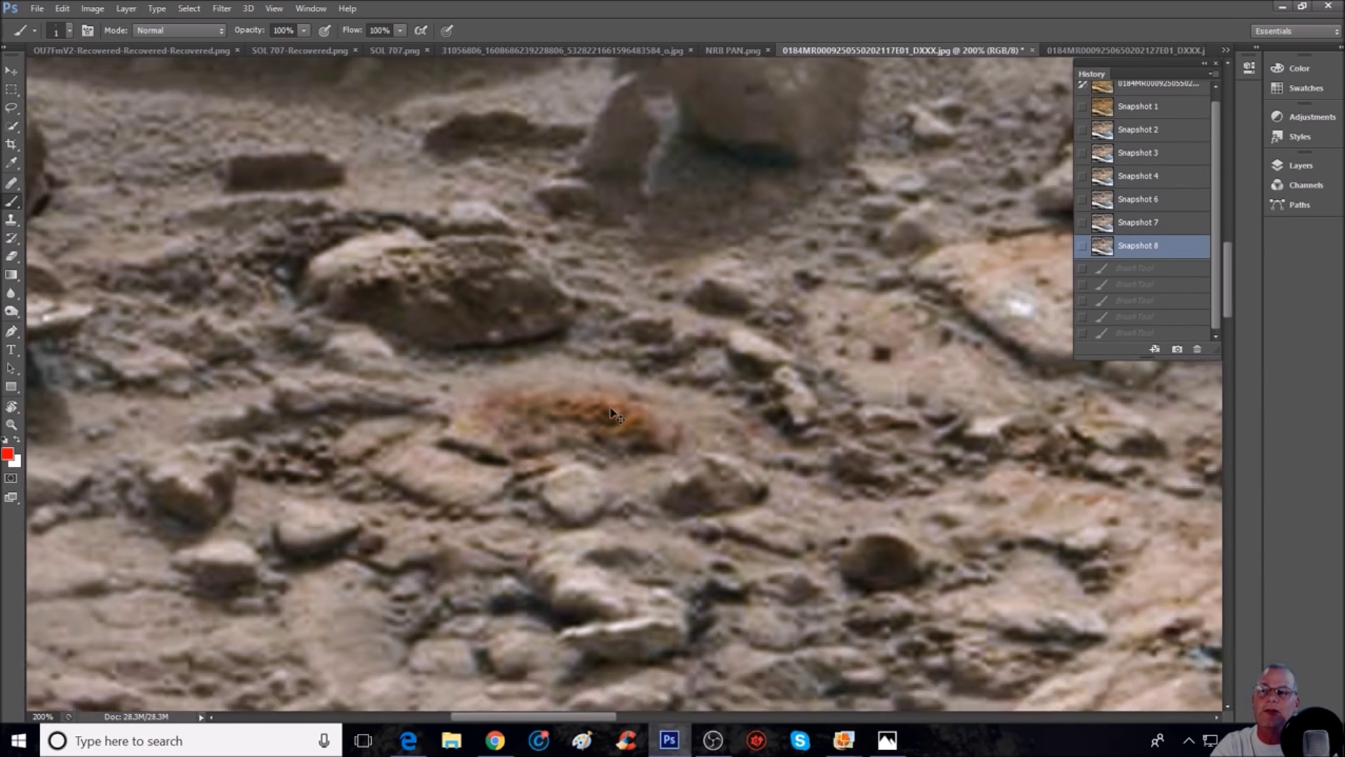
pyautogui.scroll(-1, 864, 421)
pyautogui.scroll(-1, 863, 421)
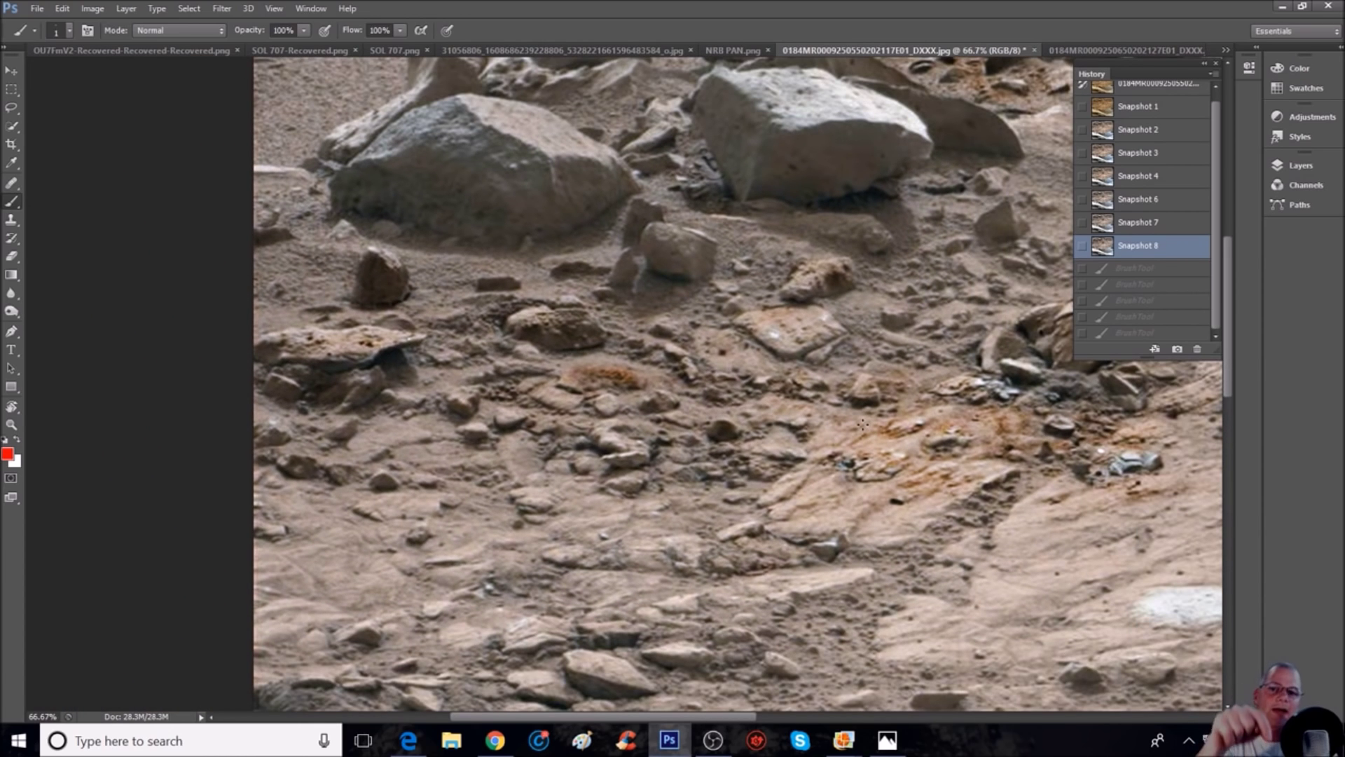
pyautogui.click(889, 738)
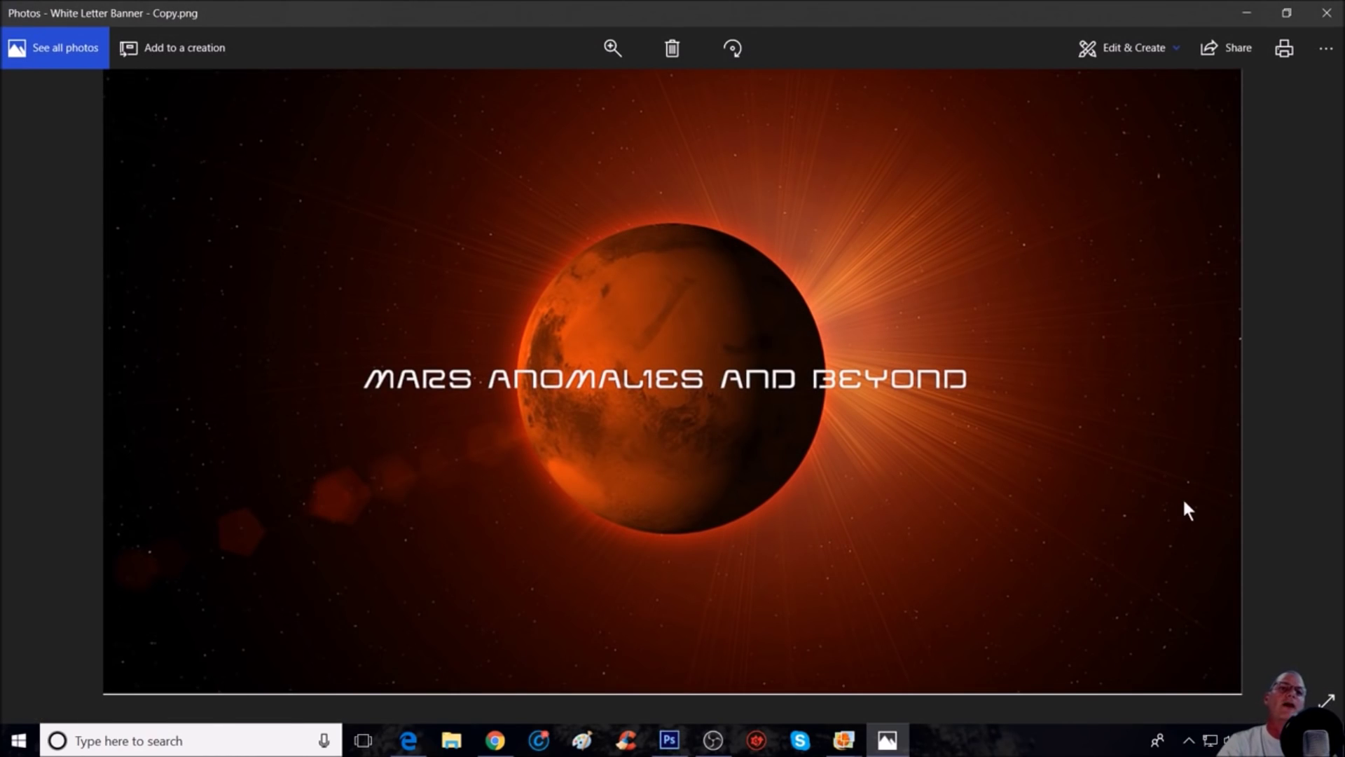
# - Advance to the next banner, 2.png, with green title and blue 'LIKE, SHARE AND COMMENT' text
pyautogui.press('Right')
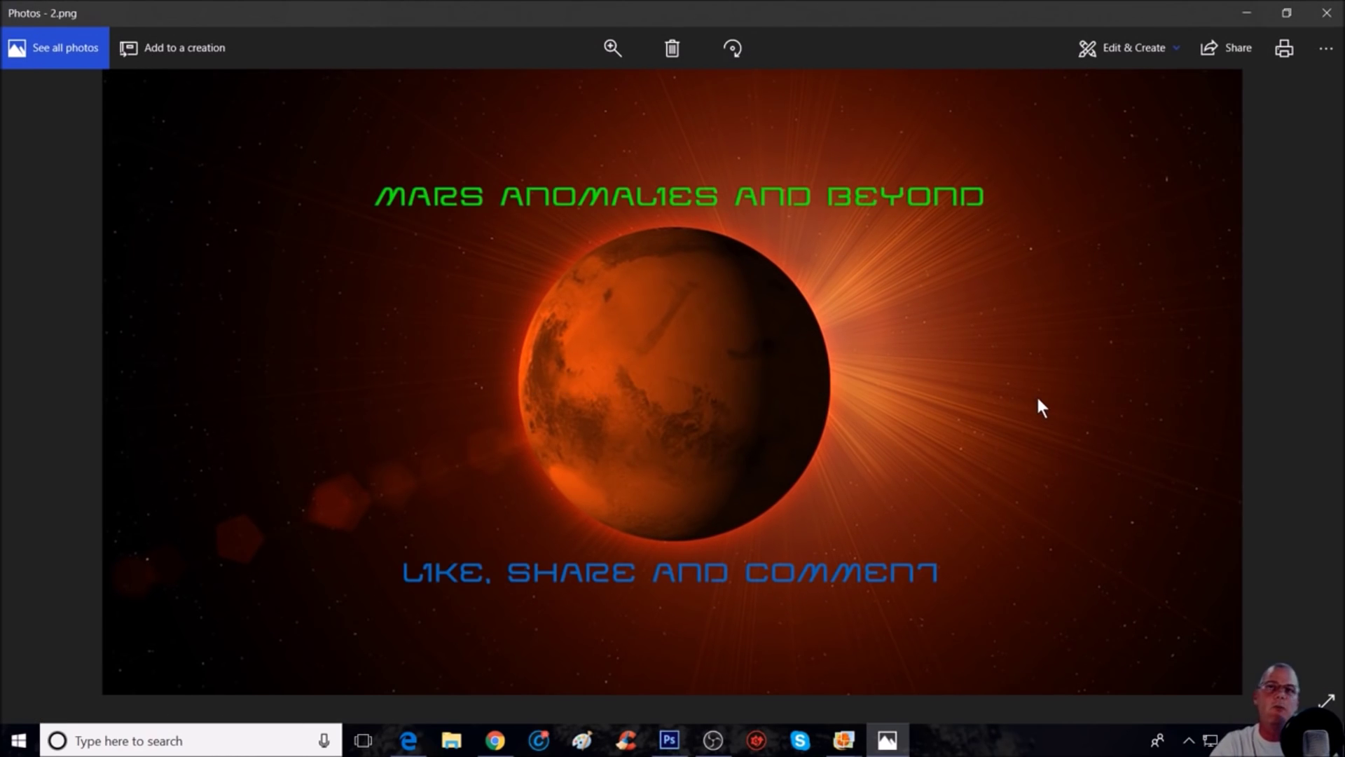